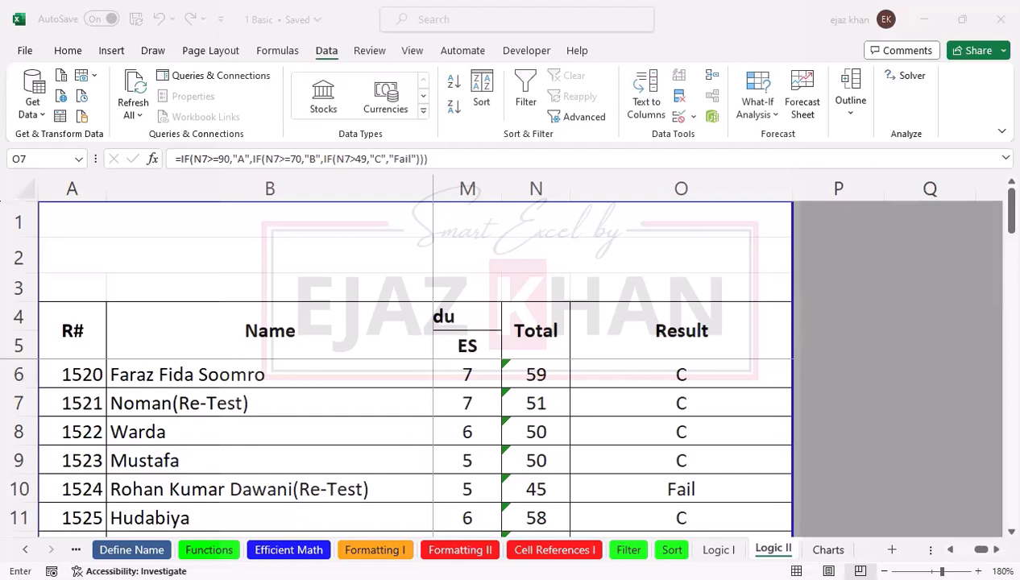
Step: Enter =CONCATENATE(A23," ",B23) in cell C23 of the Concatenate sheet to join the first and second names
key("Escape")
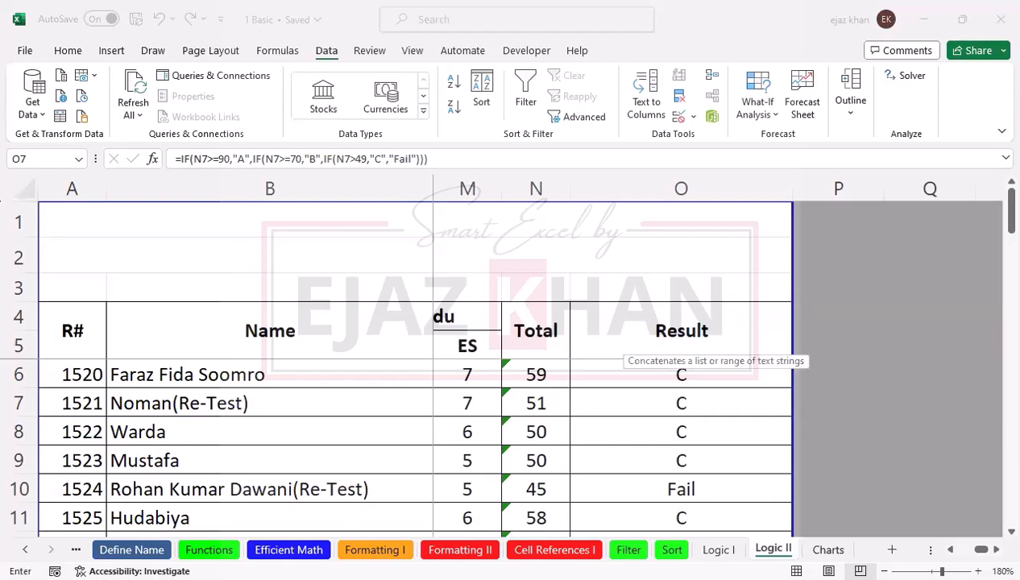
type("f")
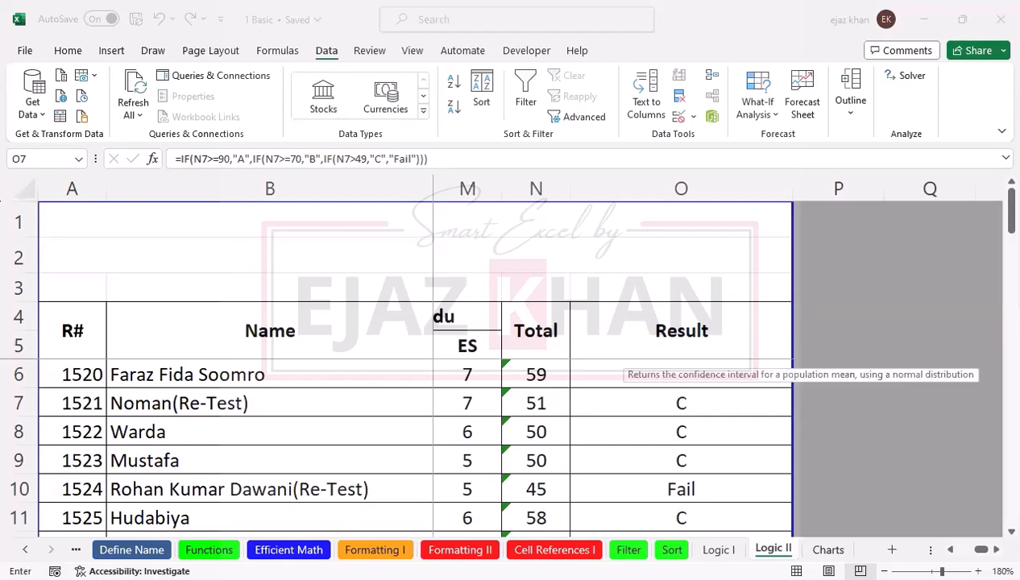
key("Tab")
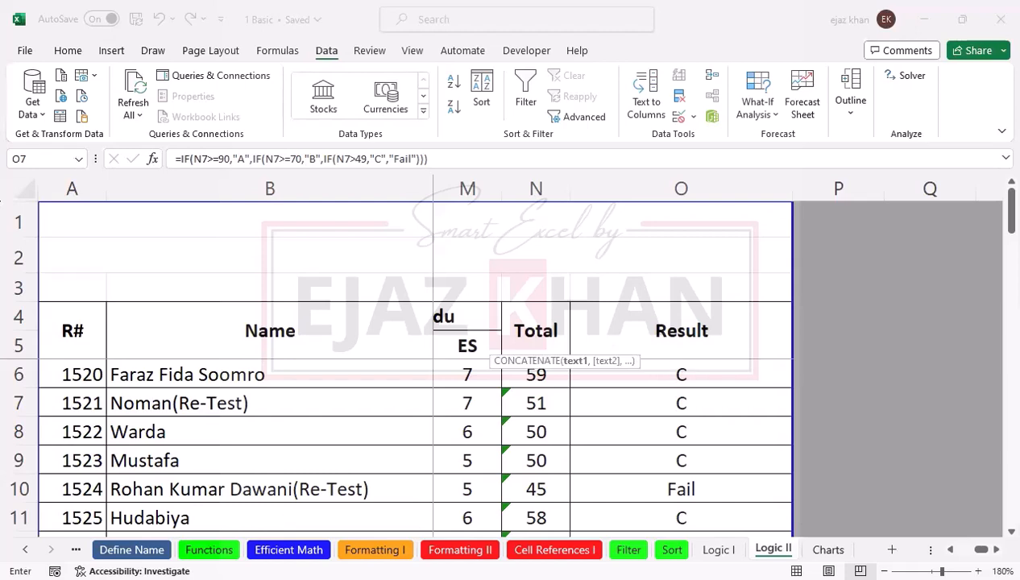
key("Left")
key("Up")
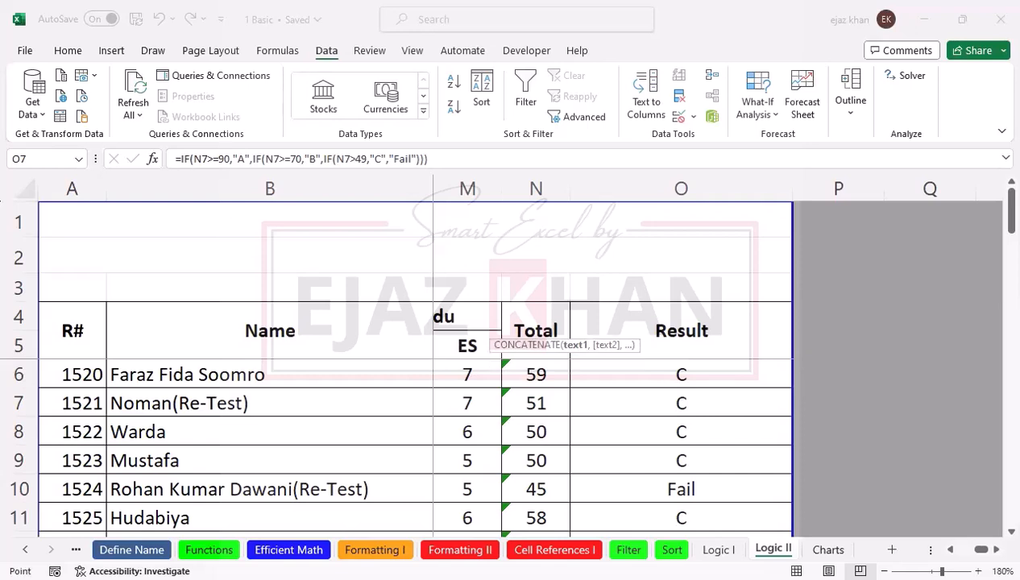
type(",")
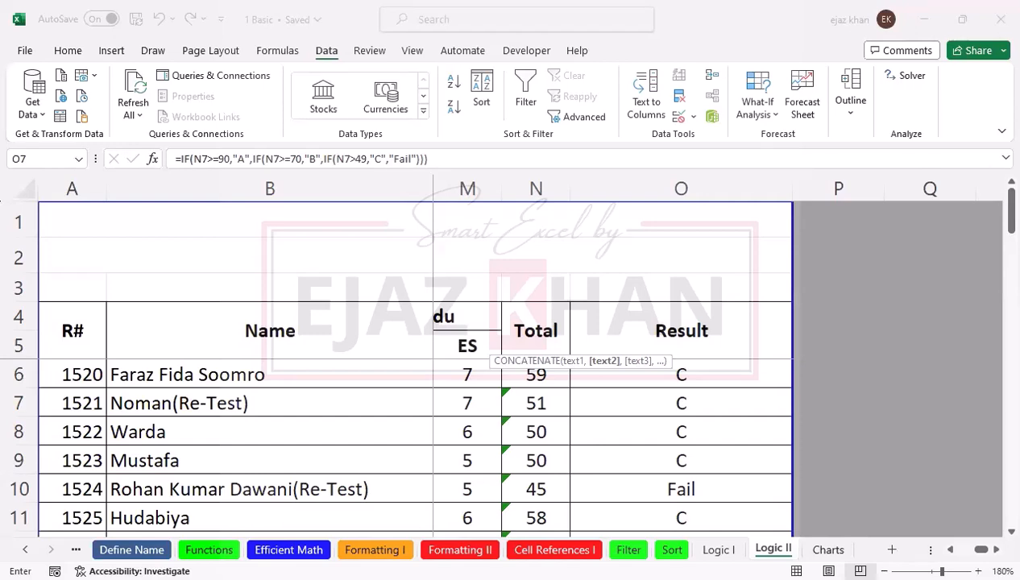
type(",")
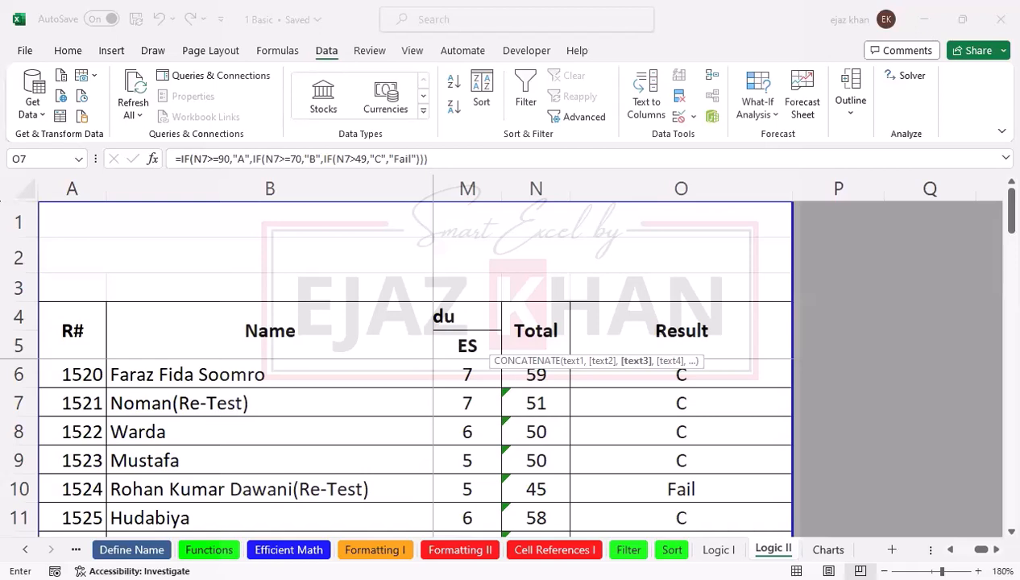
key("Left")
type(")")
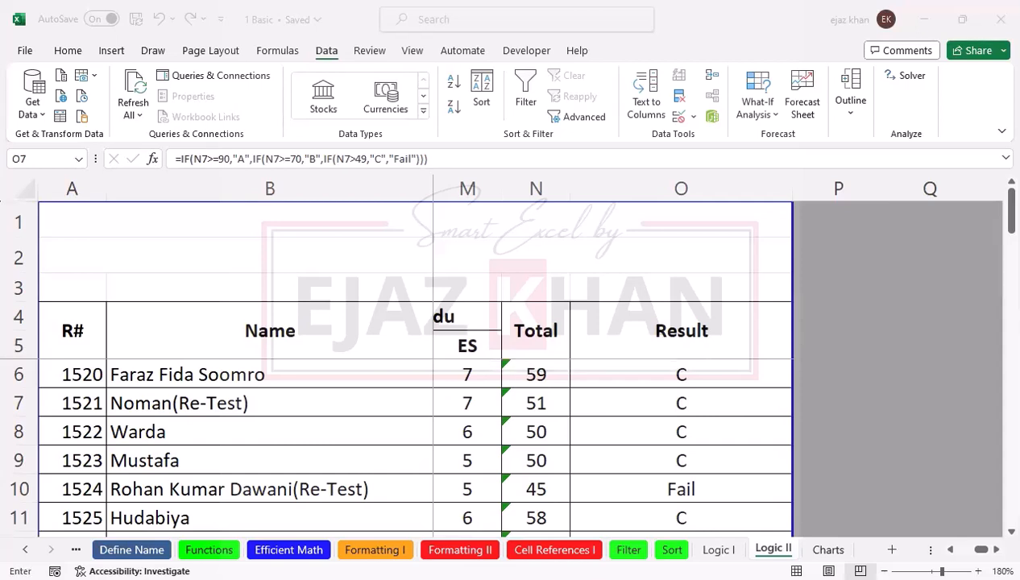
key("Return")
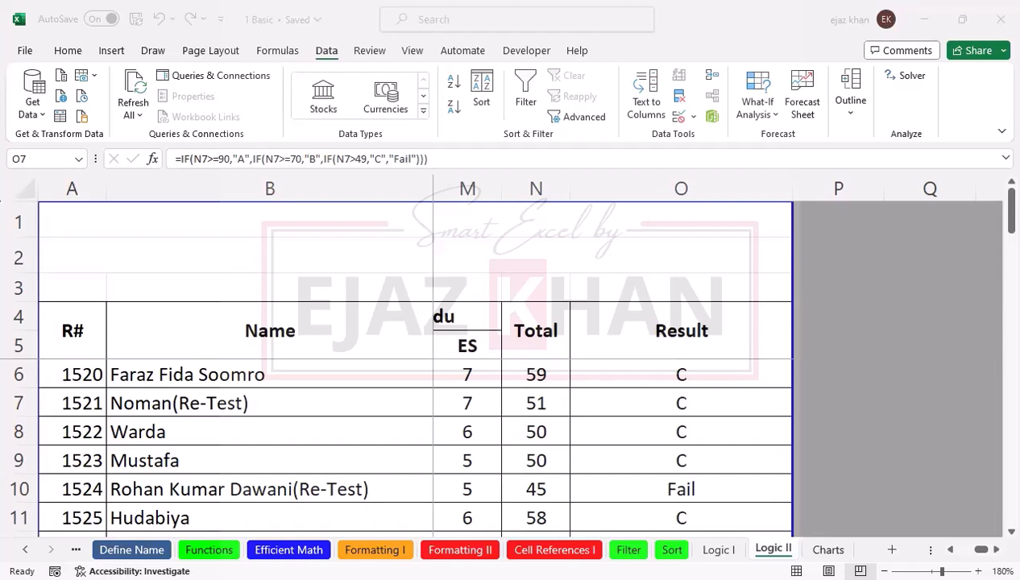
Step: Review the CONCATENATE formula in cell C23 and clear the cell
key("F2")
key("alt+Tab")
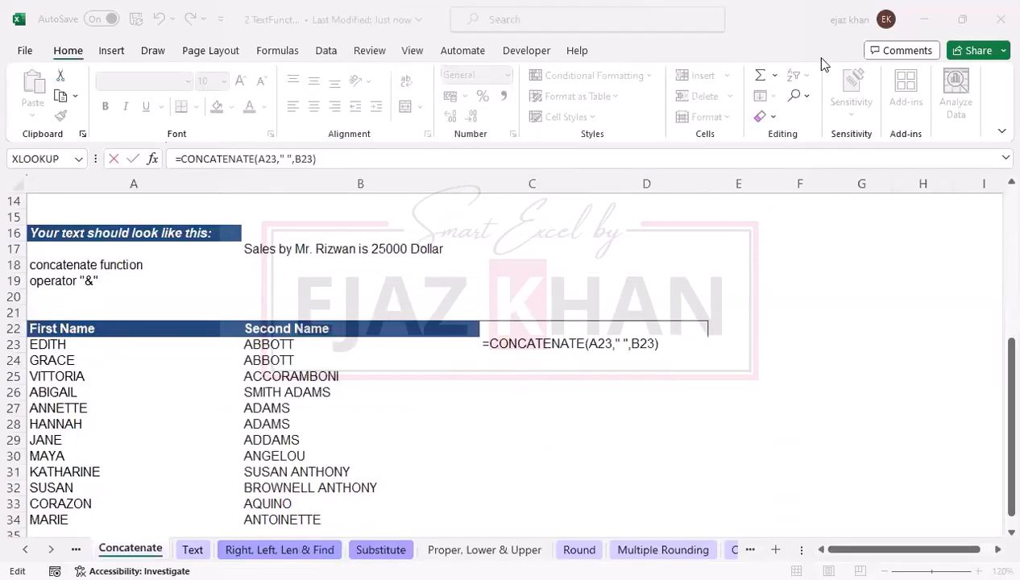
left_click(564, 374)
key("Return")
key("Up")
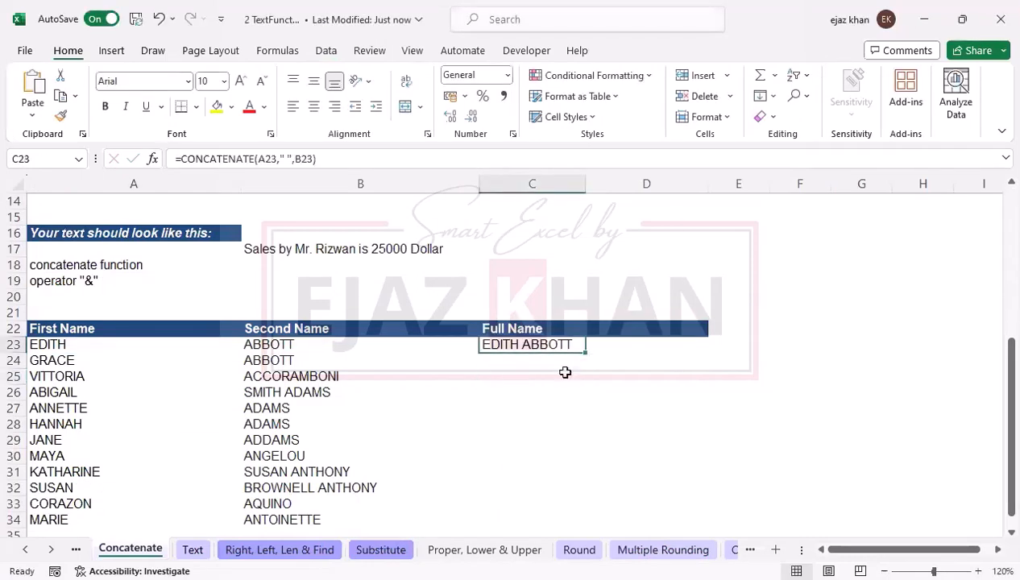
key("Delete")
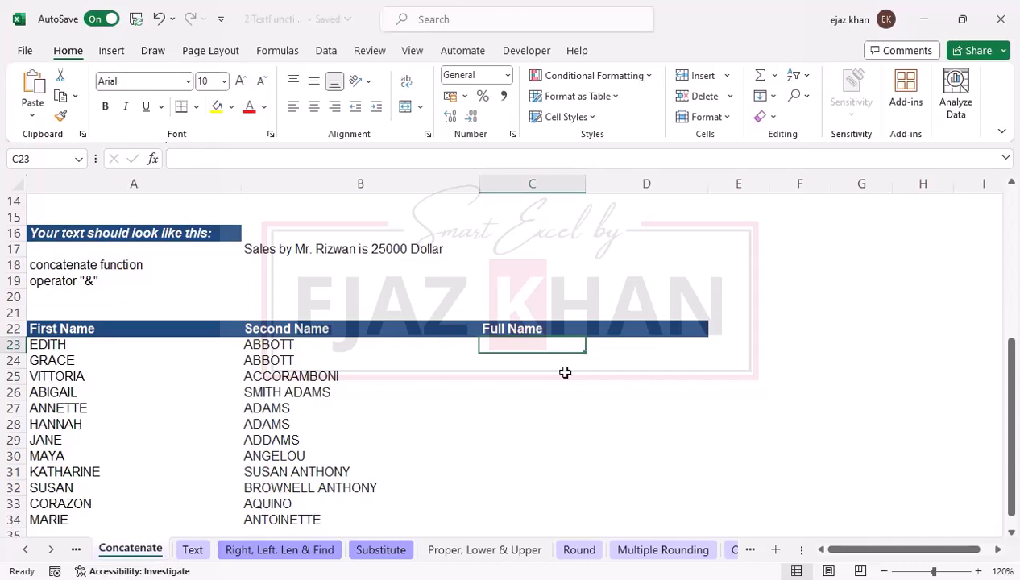
Step: Build the full name in C23 with =CONCATENATE(A23," ",B23), keeping the cell selected
type("=")
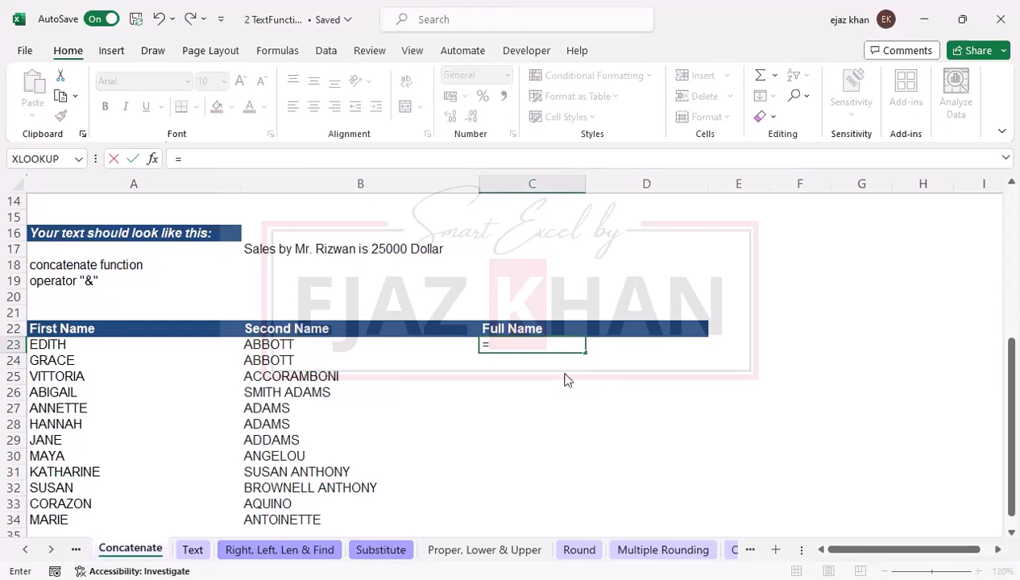
type("con")
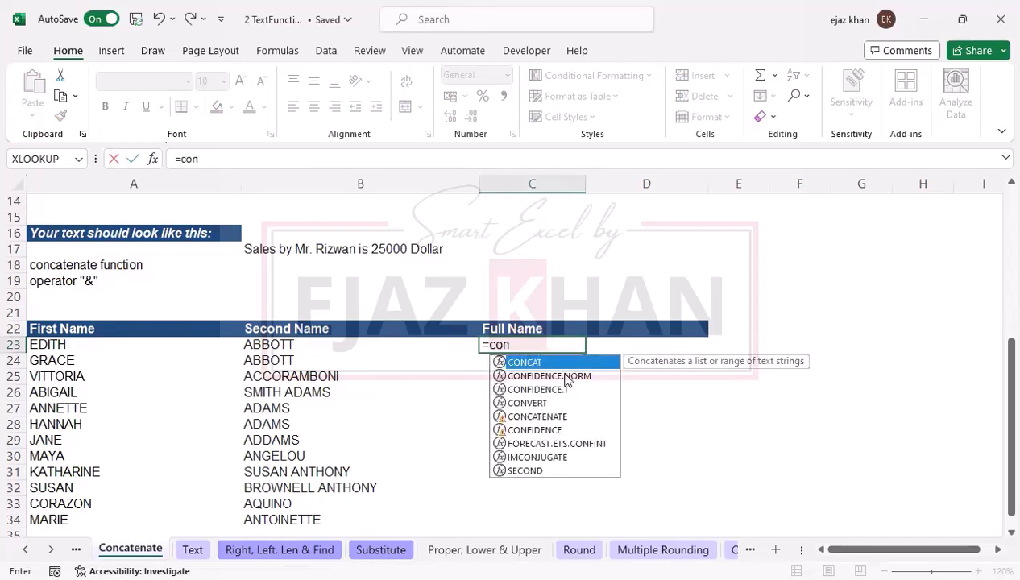
key("Down")
key("Down")
key("Down")
key("Down")
key("Tab")
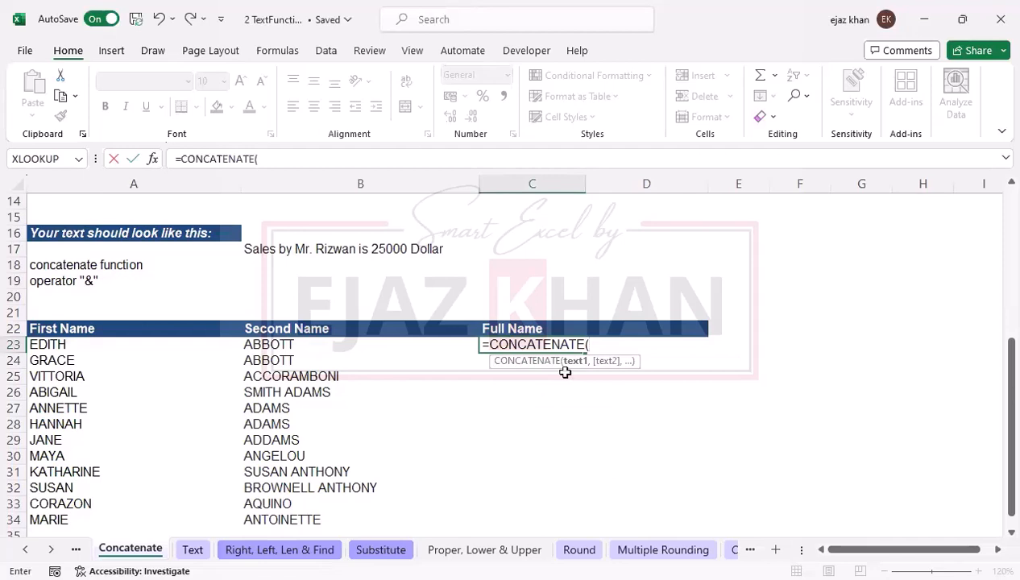
left_click(46, 347)
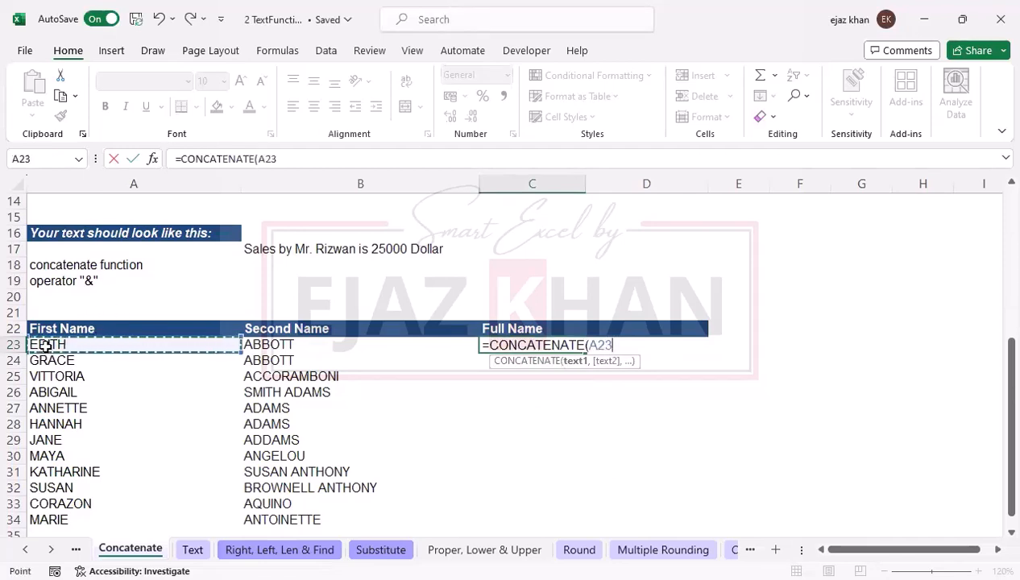
type(",\"")
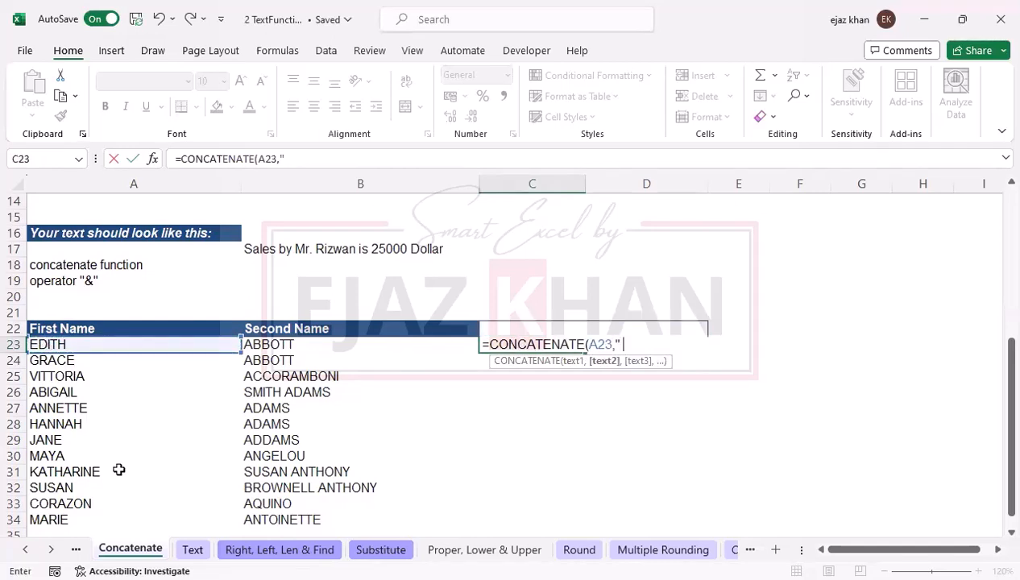
type(" \",")
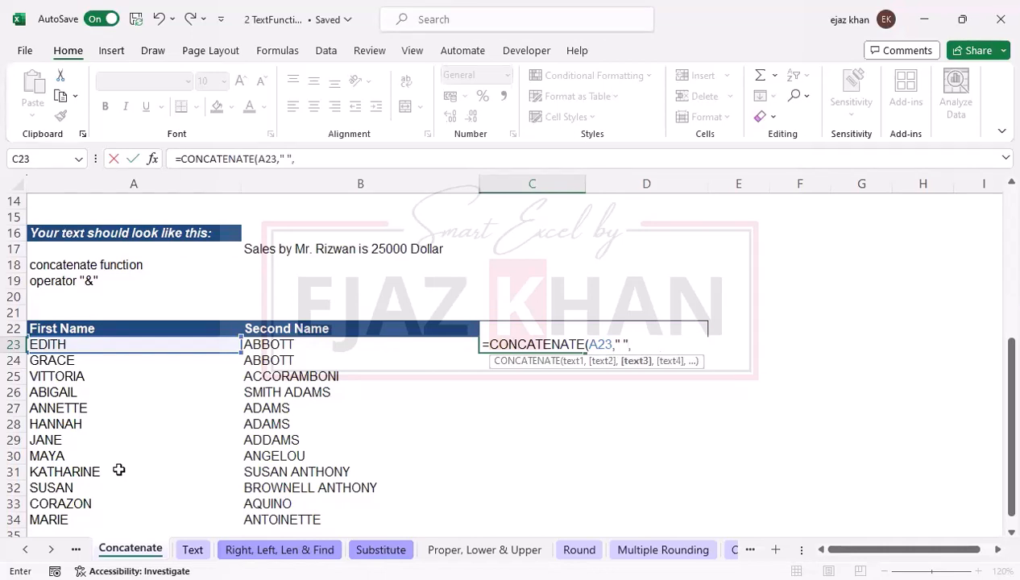
left_click(270, 344)
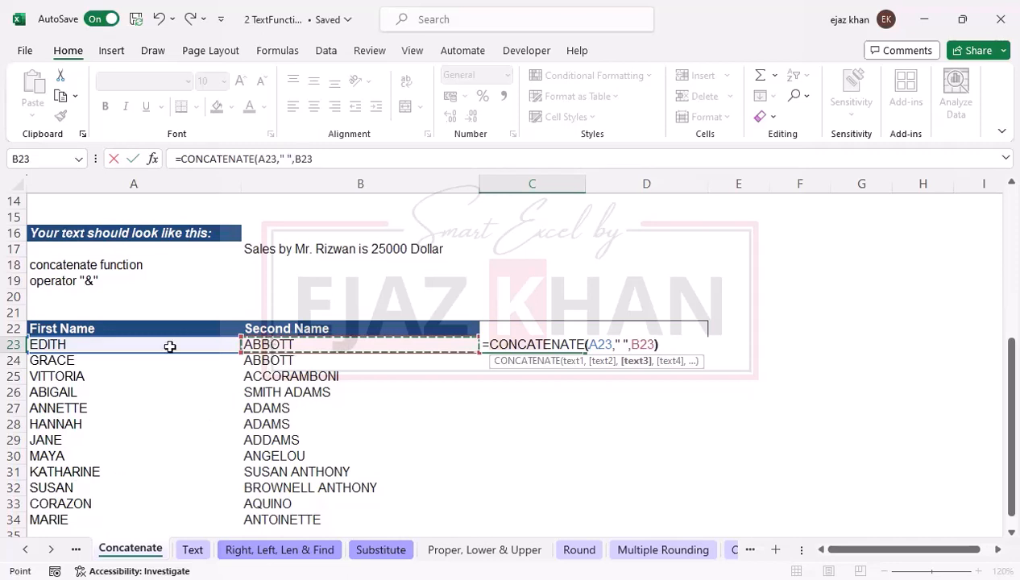
type(")")
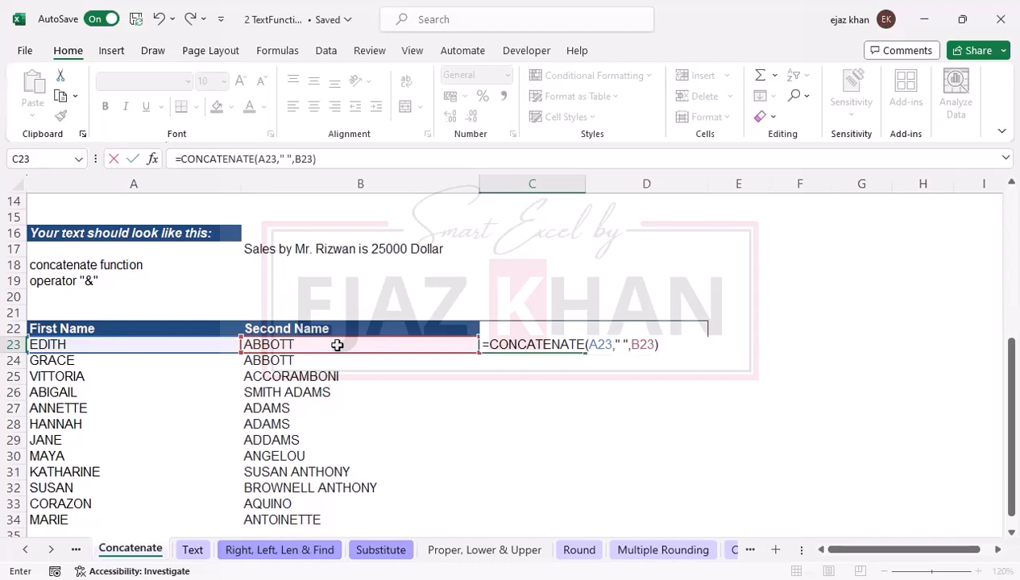
key("ctrl+Return")
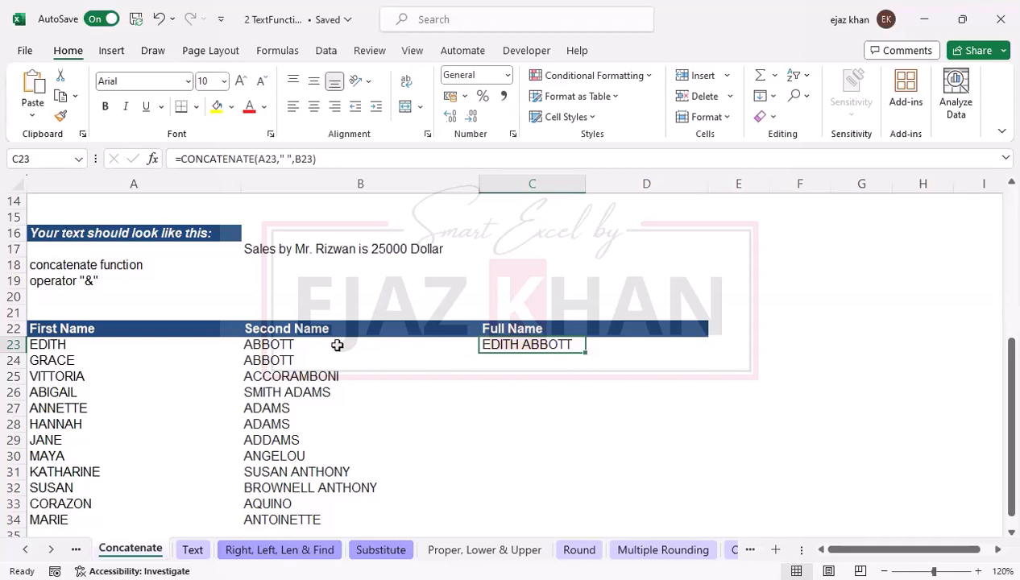
Step: Join the first and second names in cell C20 with the ampersand operator, using =A23&B23
key("Up")
key("Up")
key("Up")
type("=")
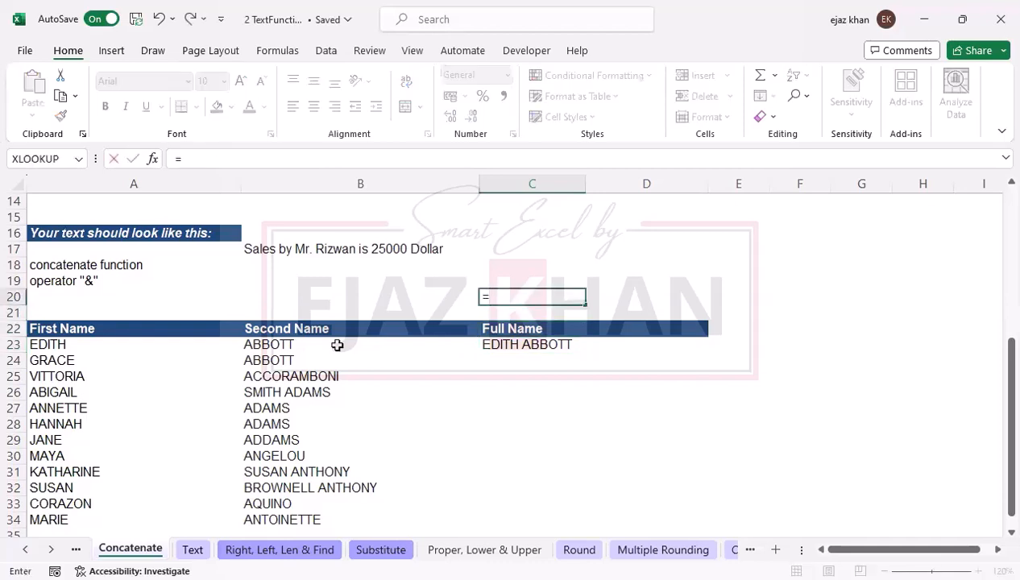
key("Left")
key("Left")
key("Down")
key("Down")
key("Down")
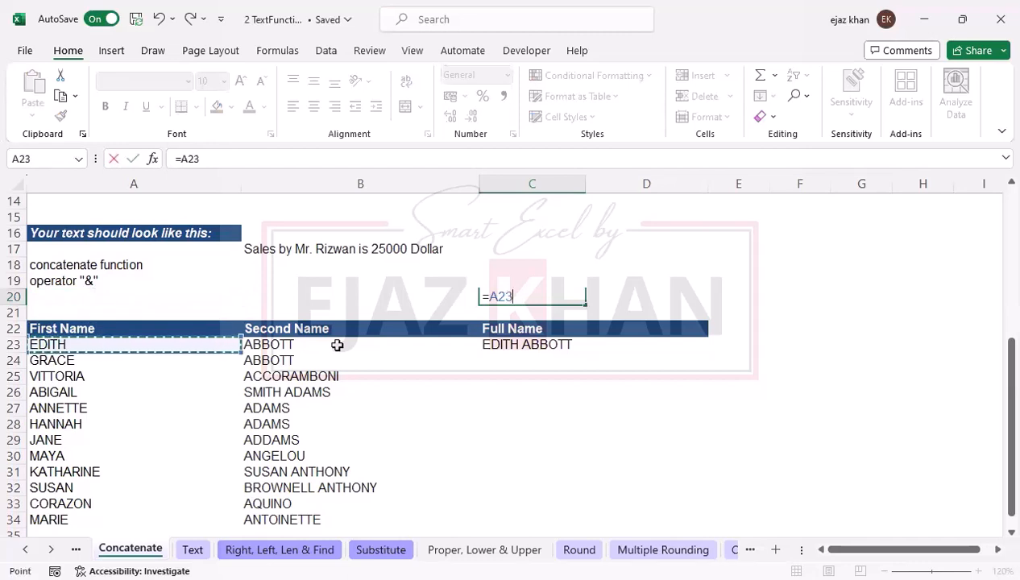
type("&")
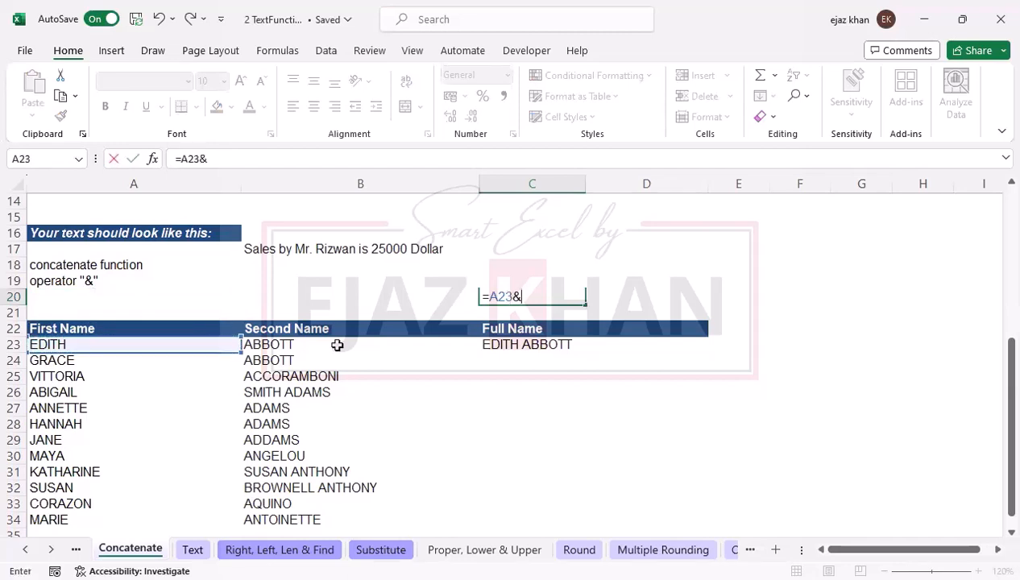
left_click(259, 348)
key("Return")
key("Up")
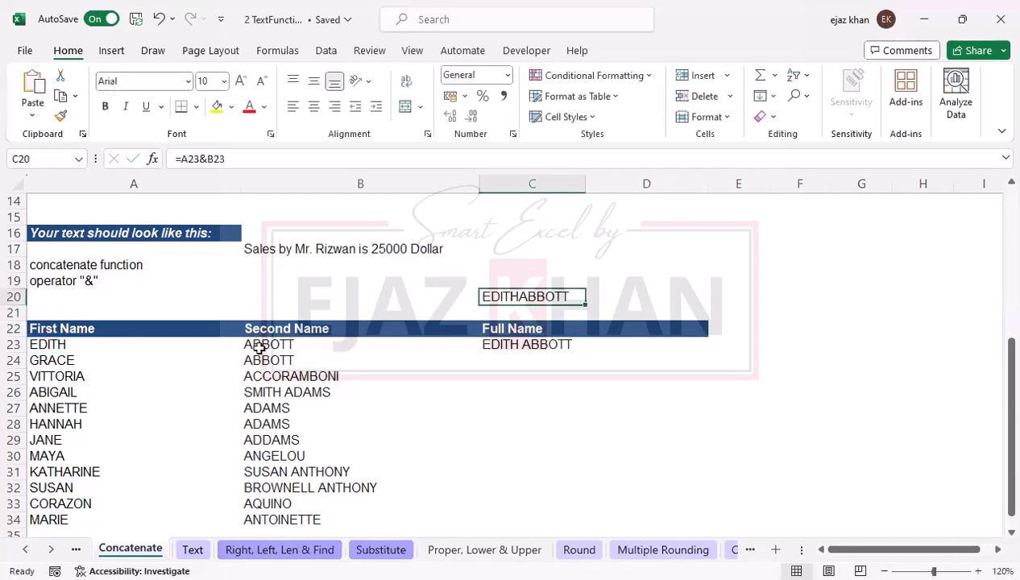
Step: Examine the ampersand formula in C20 and its two cell references without changing it
double_click(526, 298)
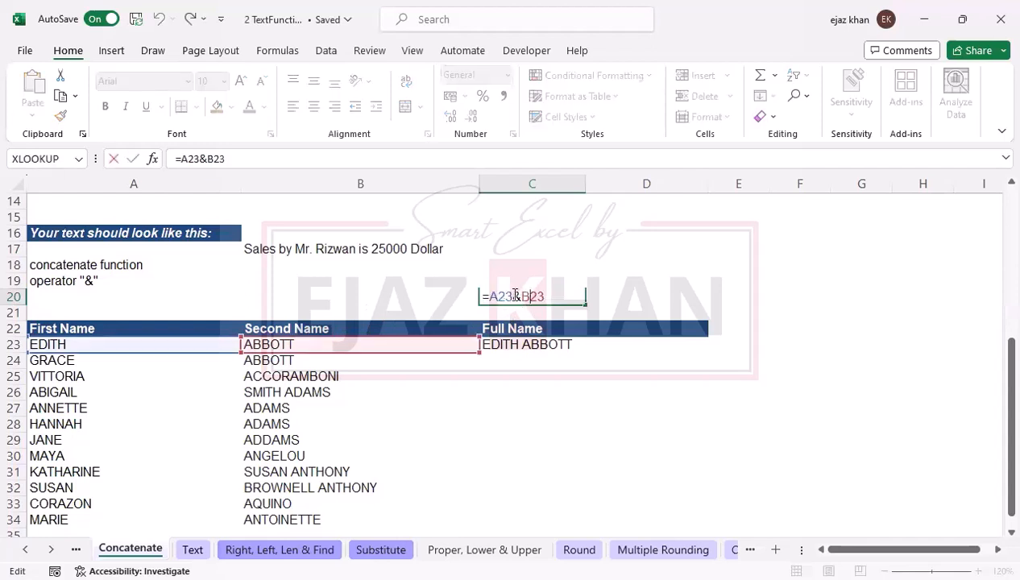
left_click(518, 296)
scroll(545, 318, "up", 2)
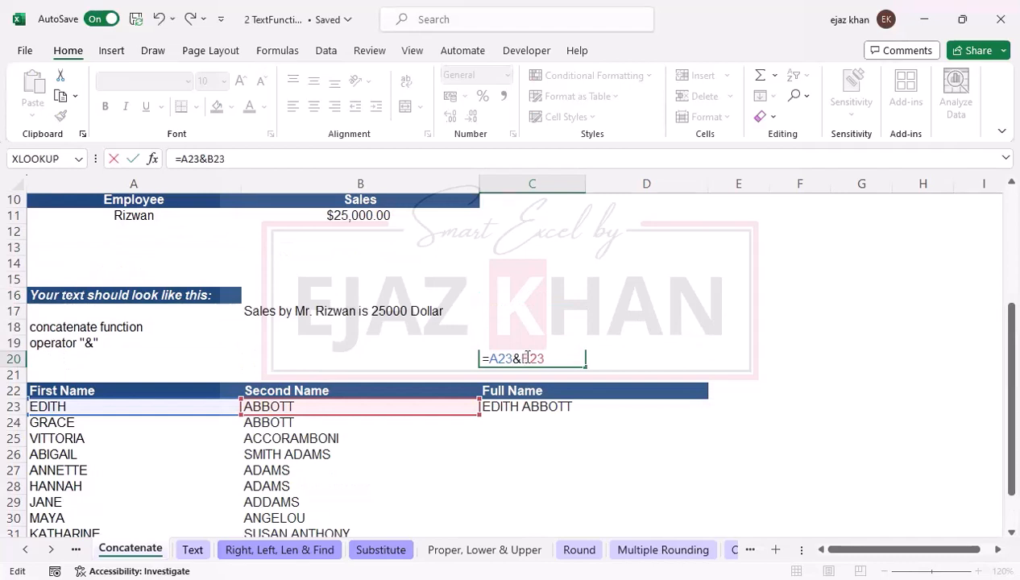
key("Return")
double_click(526, 358)
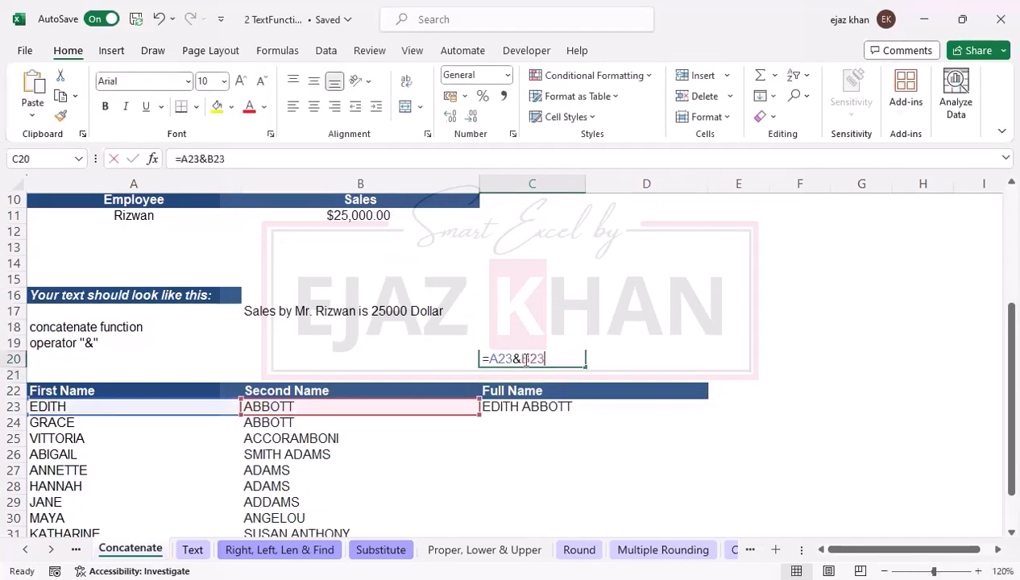
left_click(104, 403)
key("Escape")
Step: Add a trailing space after the first name in cell A23
left_click(107, 403)
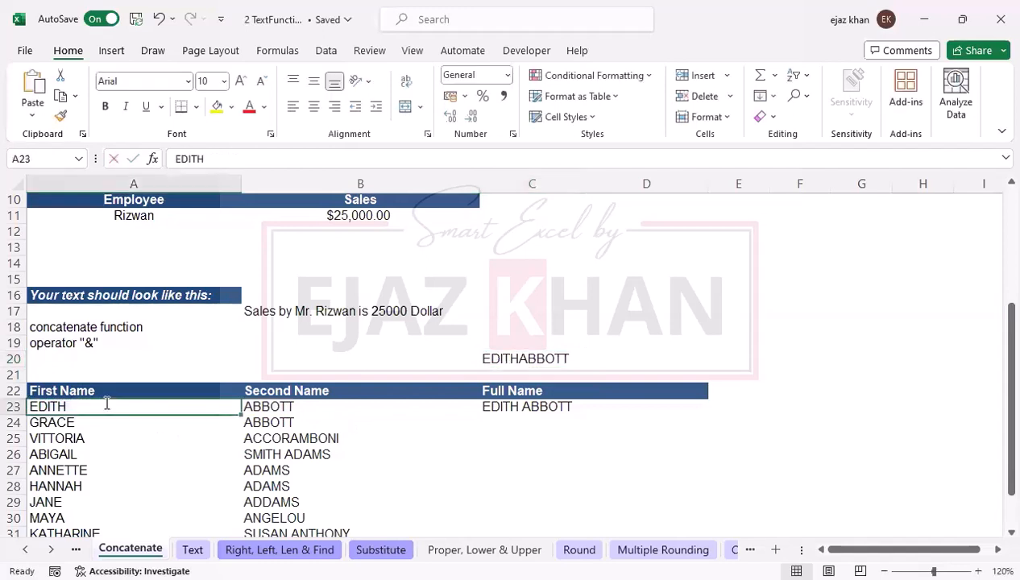
double_click(106, 403)
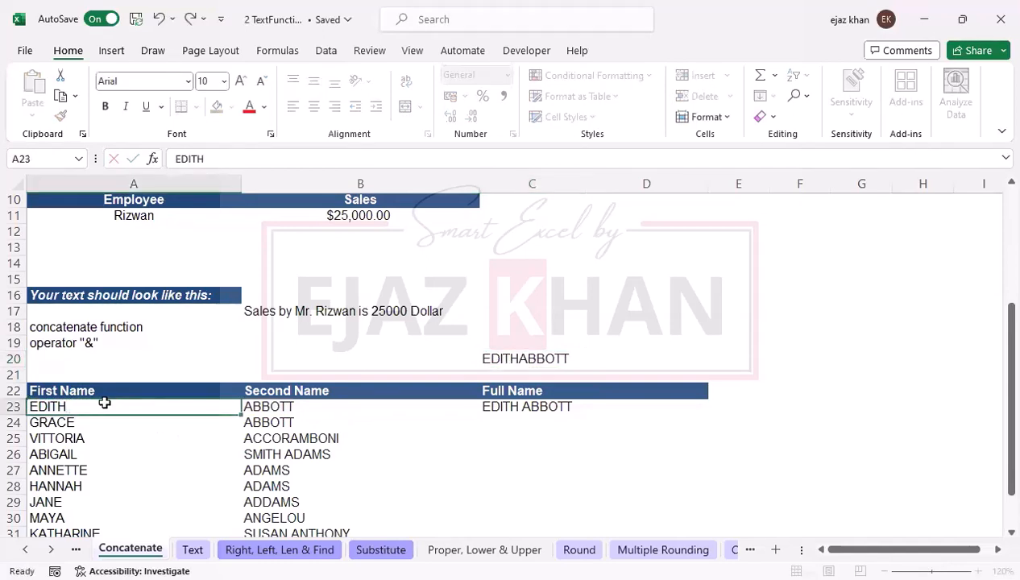
key("Return")
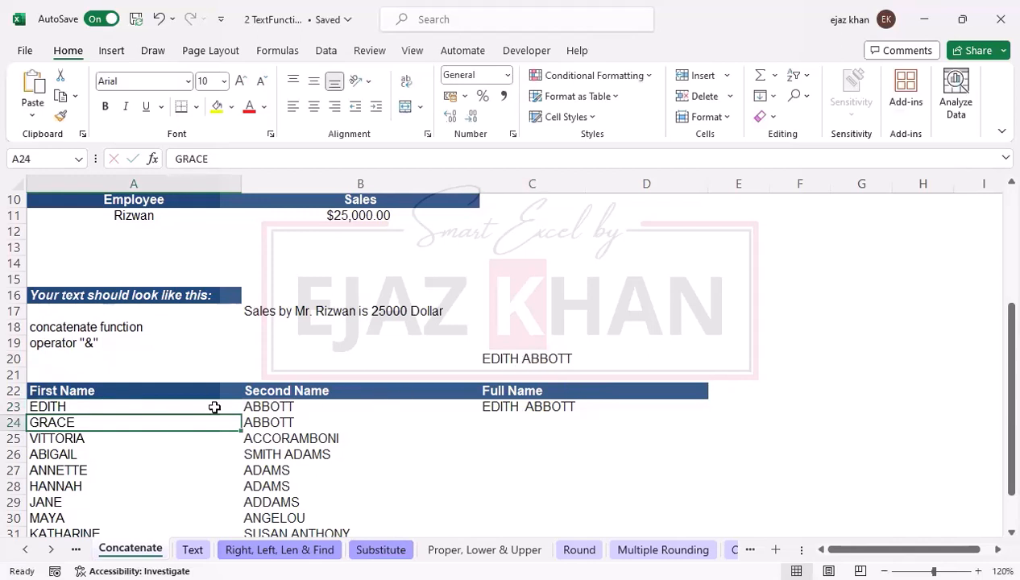
Step: Inspect the trailing space in A23 and the ampersand formula in C20
double_click(121, 402)
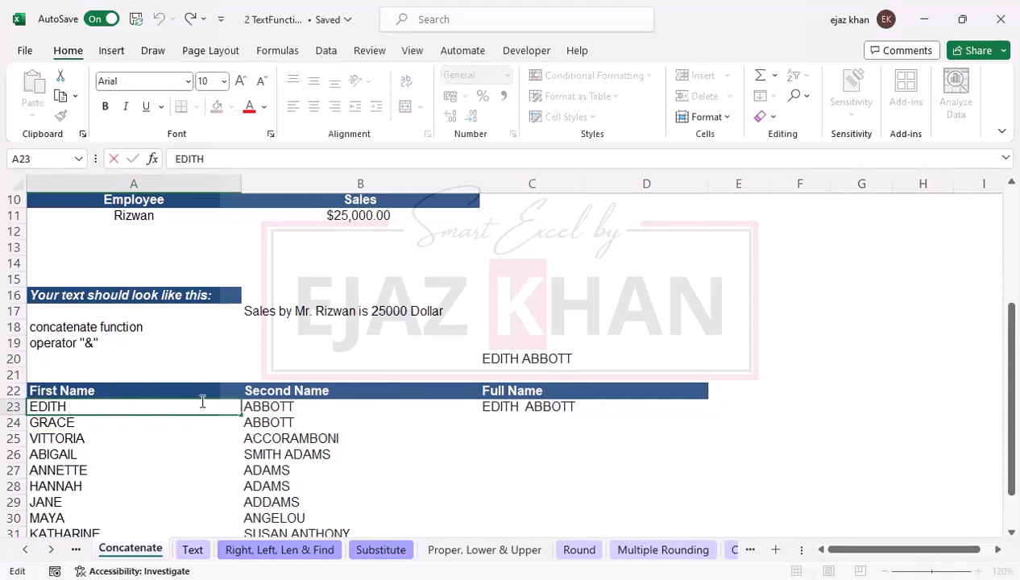
double_click(508, 359)
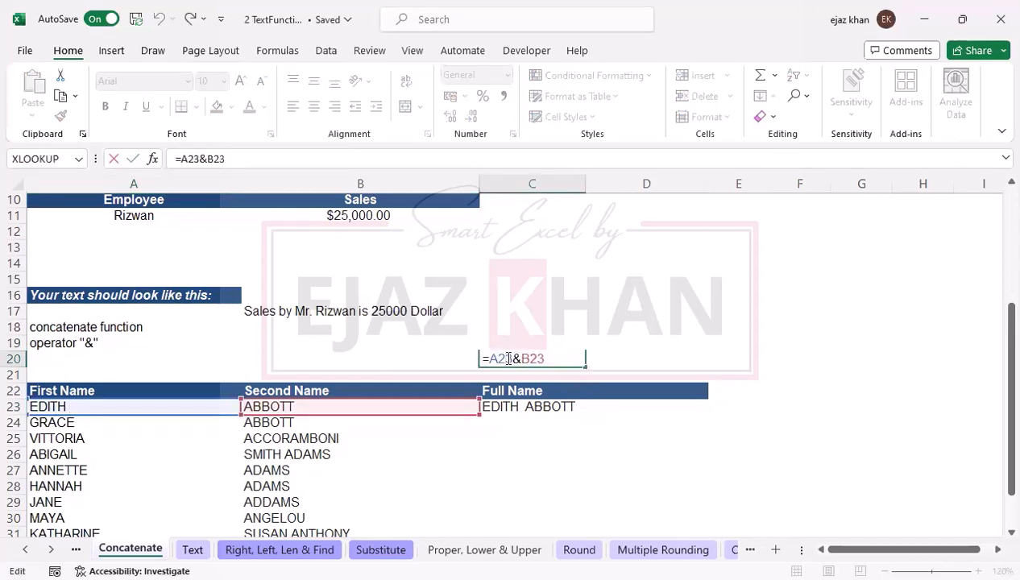
key("Return")
key("Up")
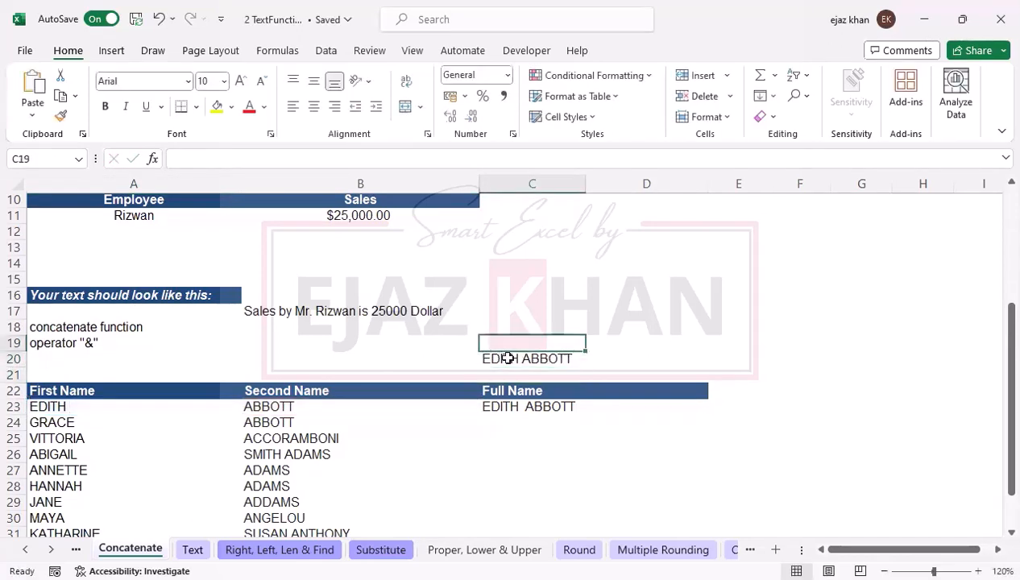
key("Down")
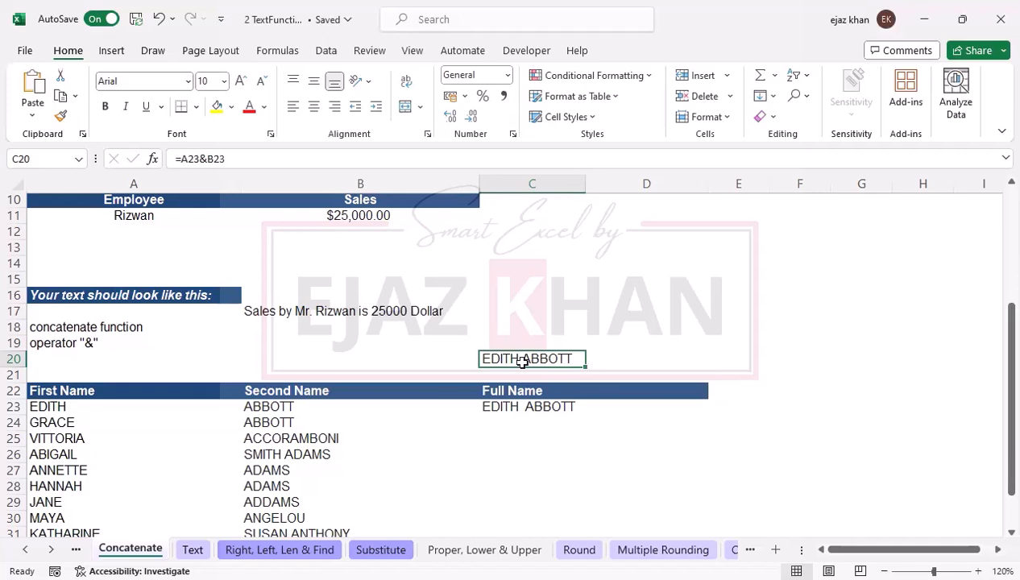
key("Down")
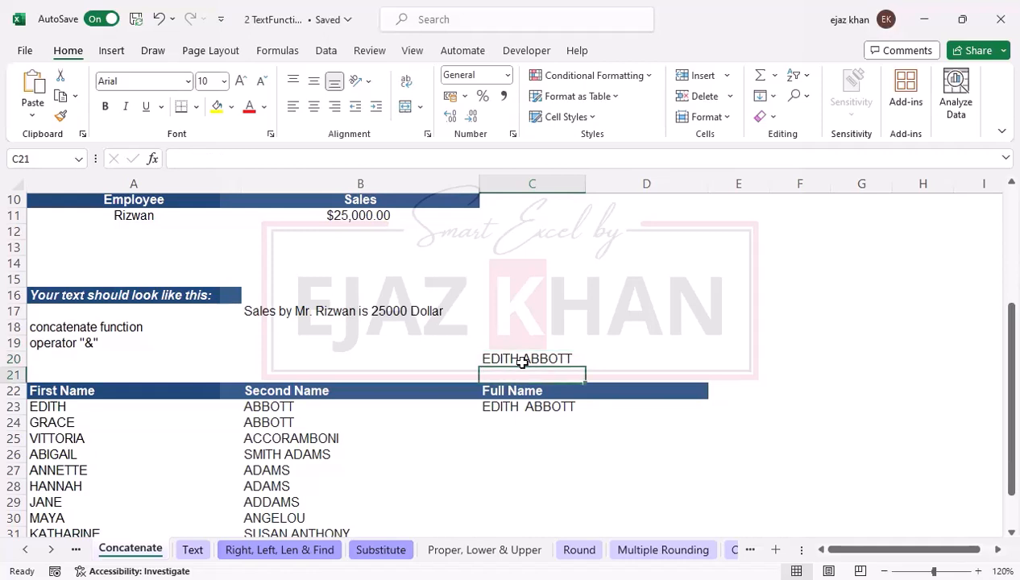
Step: Start a CONCATENATE formula in cell B13 with "Sales by Mr. ", including the trailing space, as its first text
scroll(522, 363, "up", 2)
left_click(249, 401)
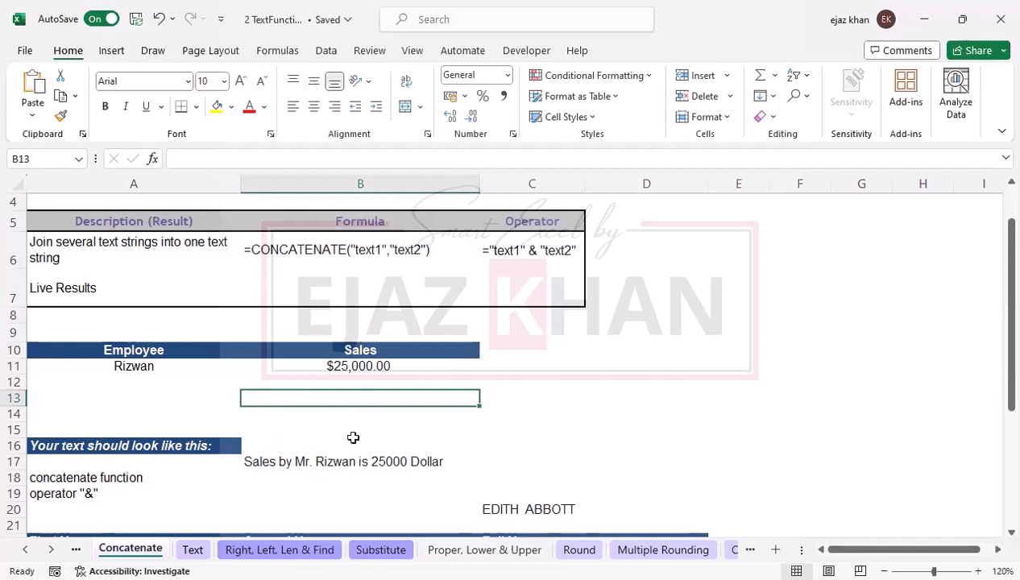
type("=")
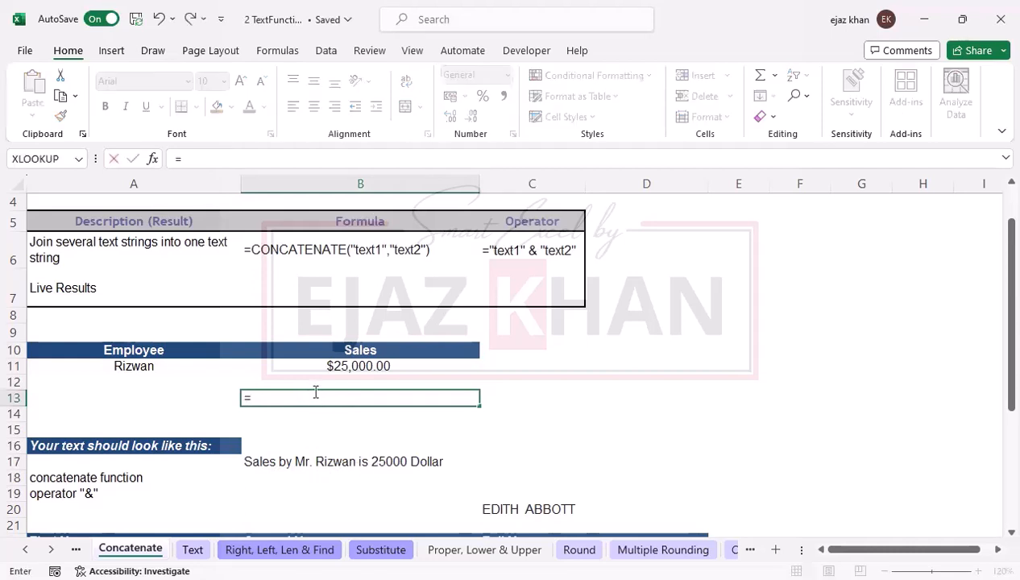
type("com")
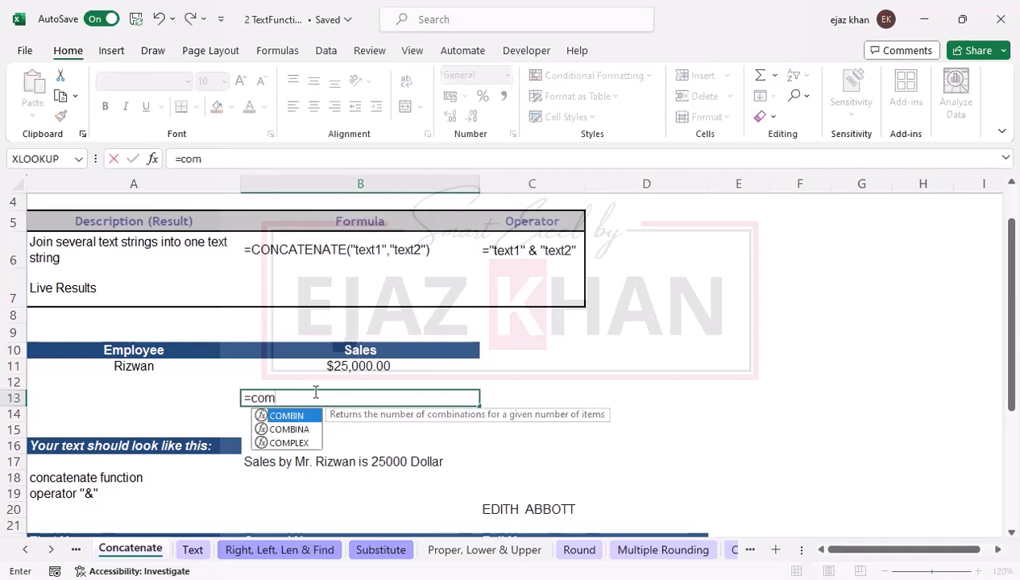
key("BackSpace")
type("nc")
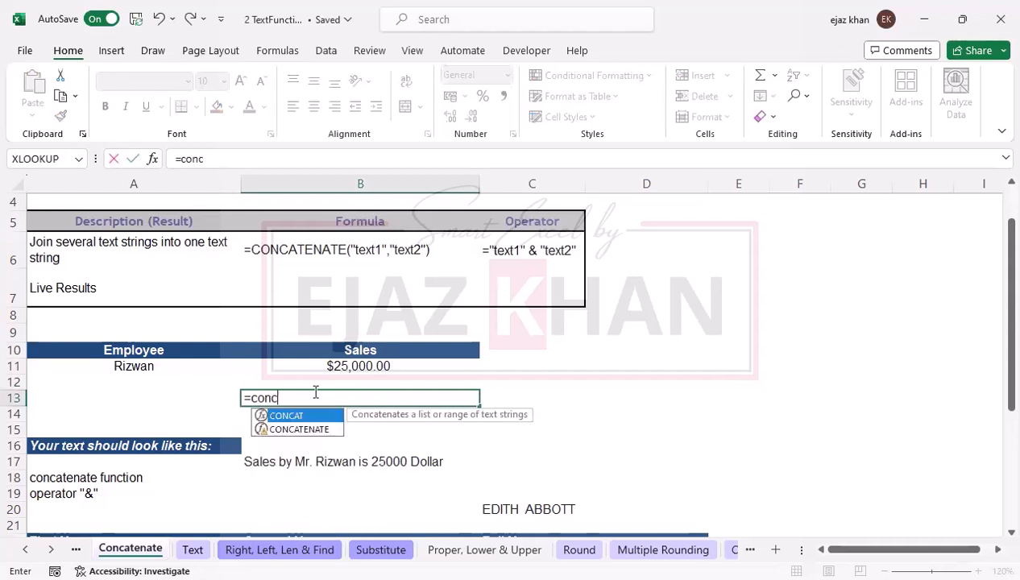
key("Down")
key("Tab")
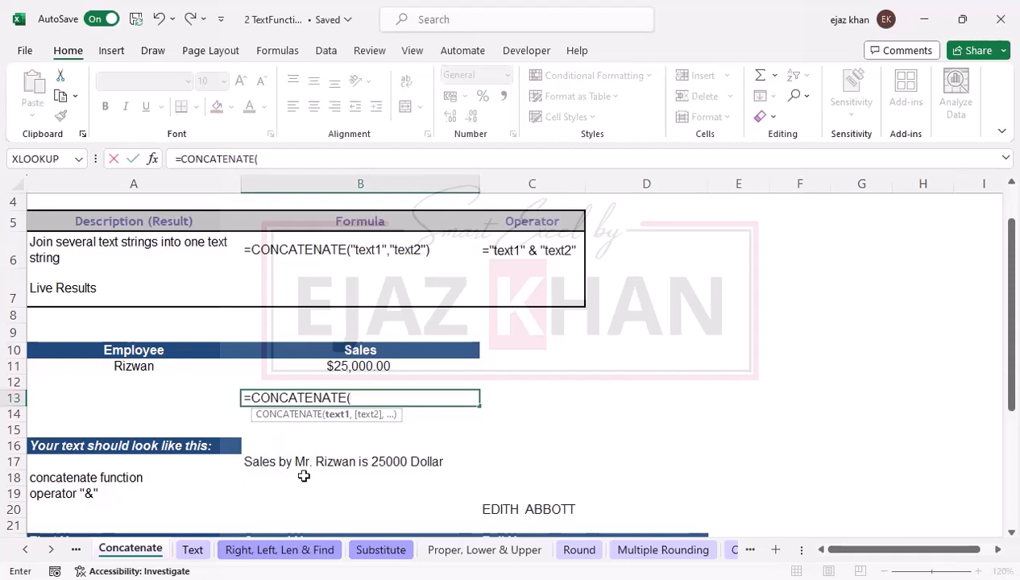
type("\"Sales")
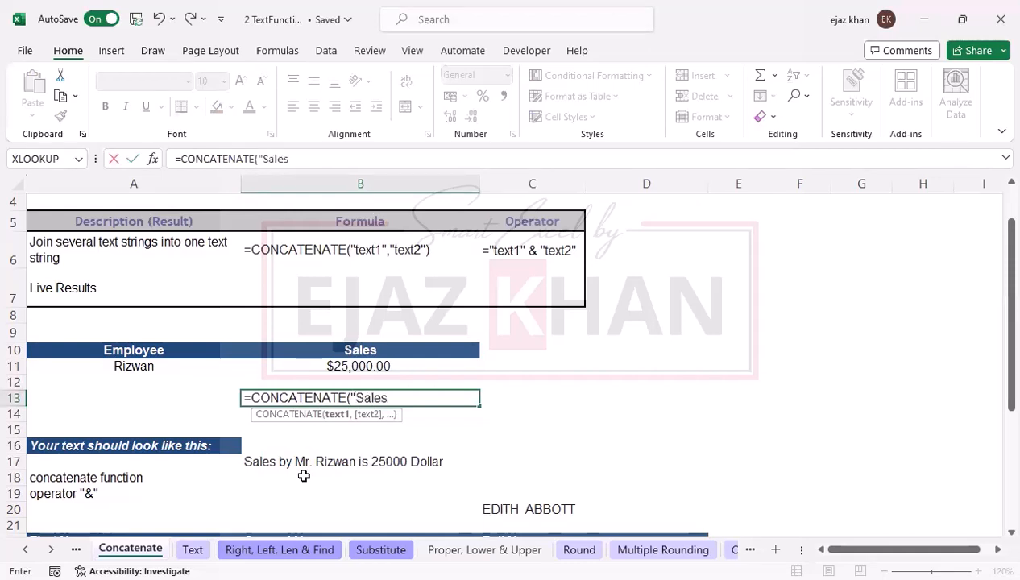
type(" by Mr.")
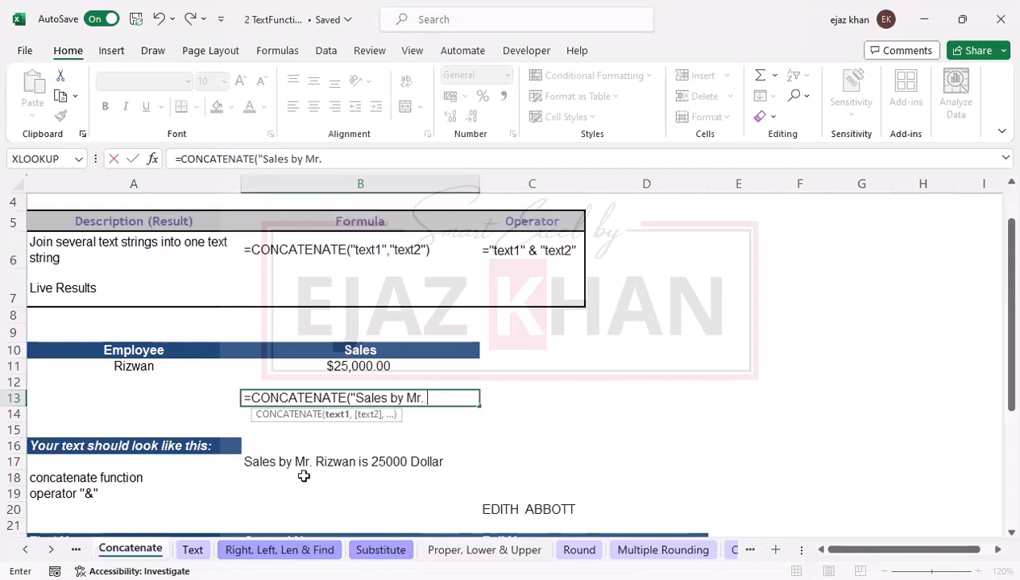
type(" \",")
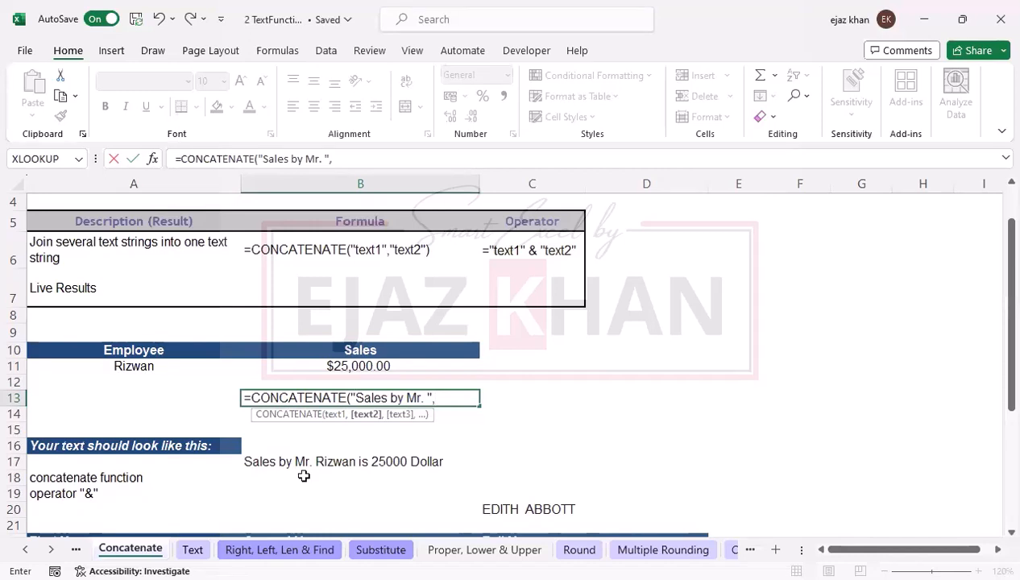
Step: Add the employee cell A11 and the text " is" as the next arguments of the B13 formula
left_click(122, 366)
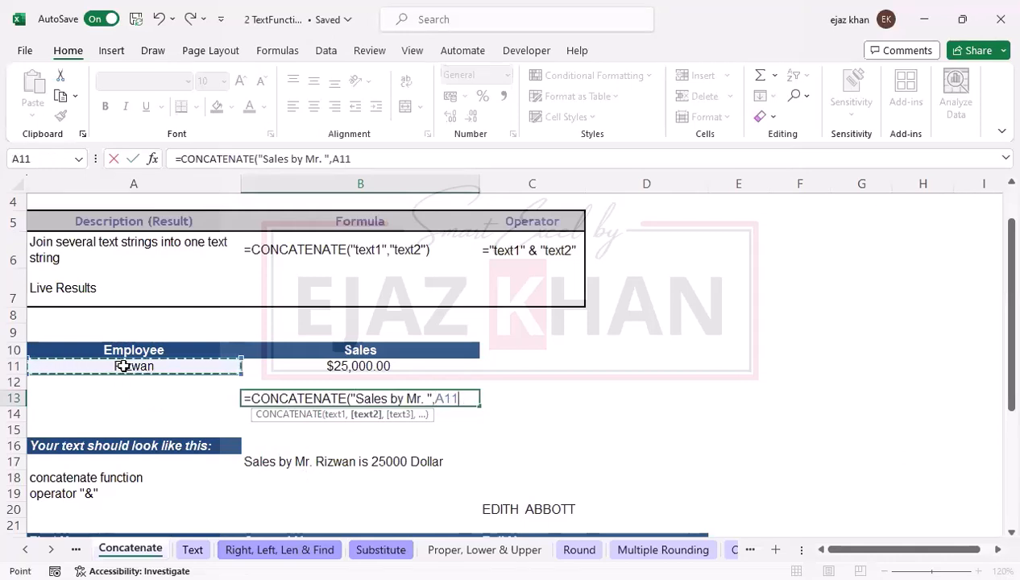
type(",")
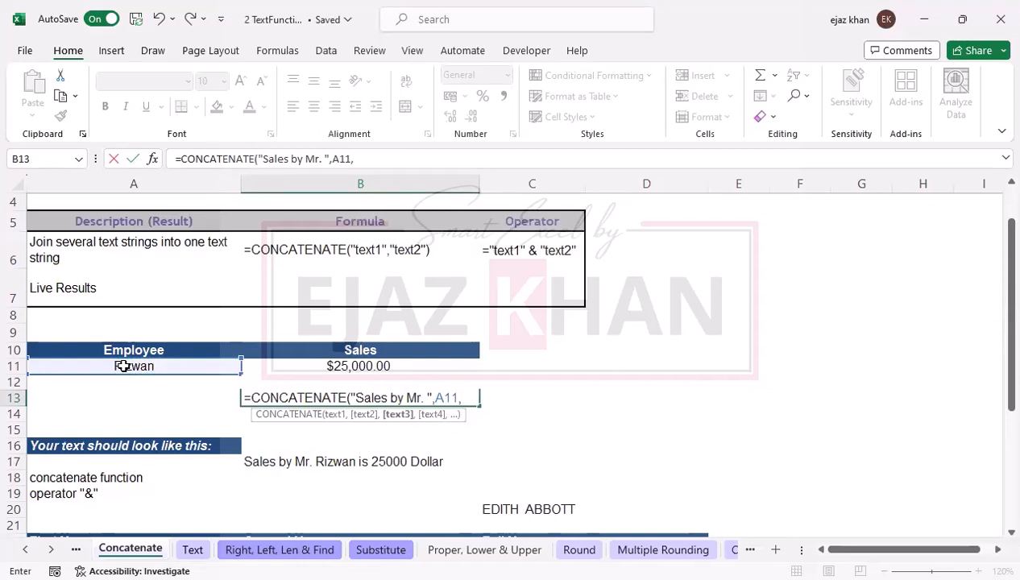
type("\"is")
key("BackSpace")
key("BackSpace")
type("is\"")
type(",")
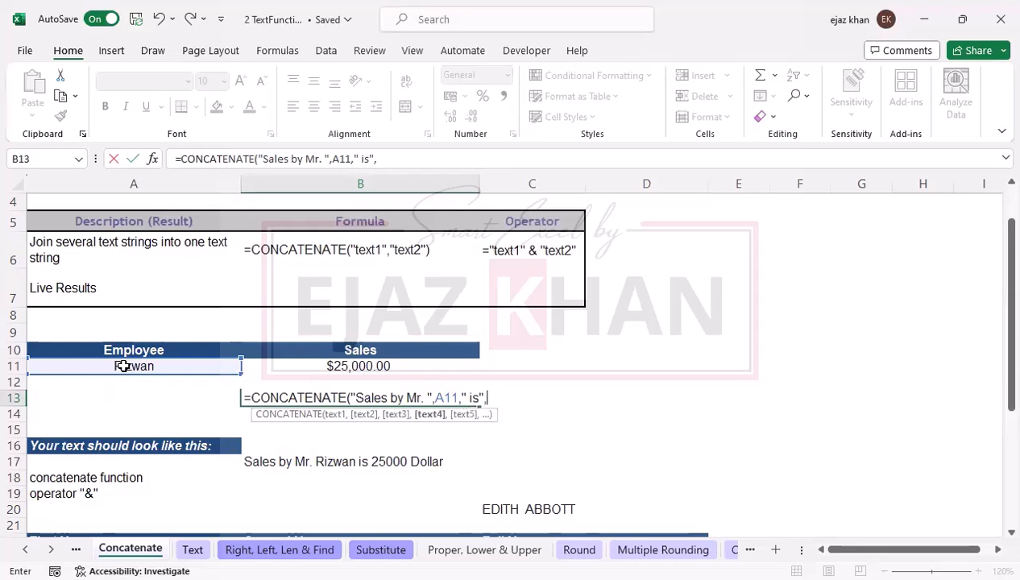
Step: Complete the B13 formula with the sales cell B11 and a space after "is" in the quoted text
left_click(335, 365)
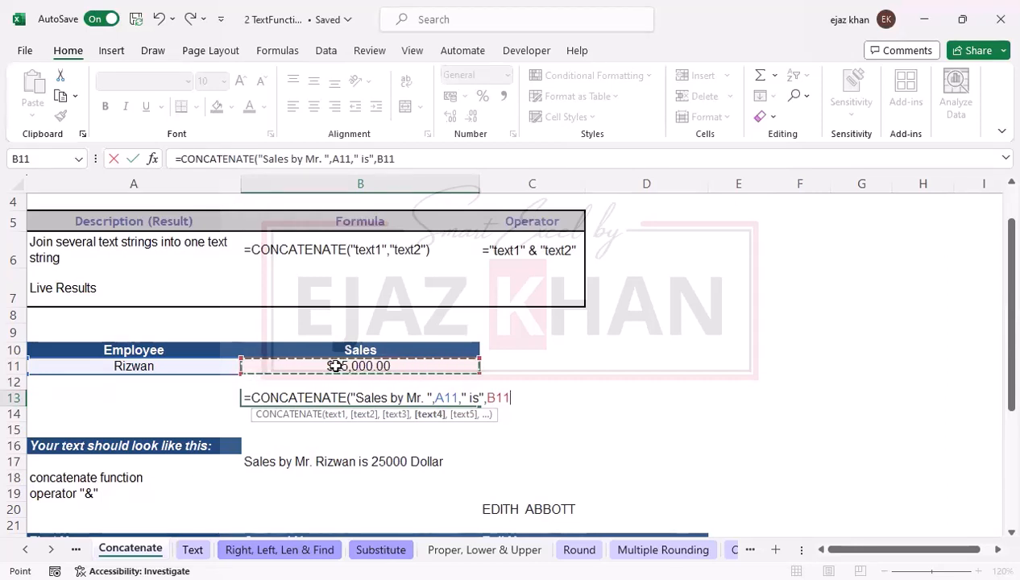
left_click(478, 398)
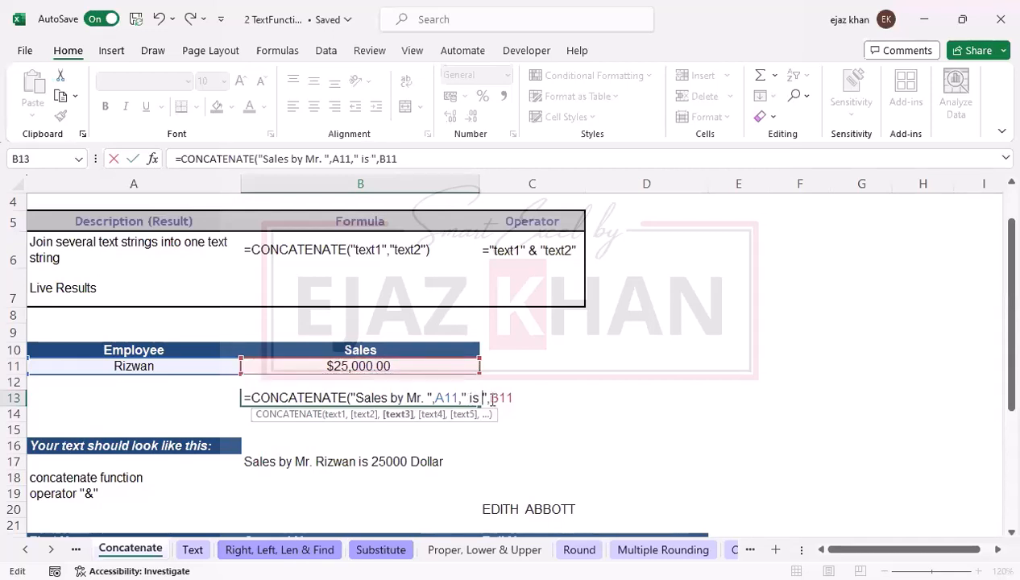
left_click(517, 397)
type(")")
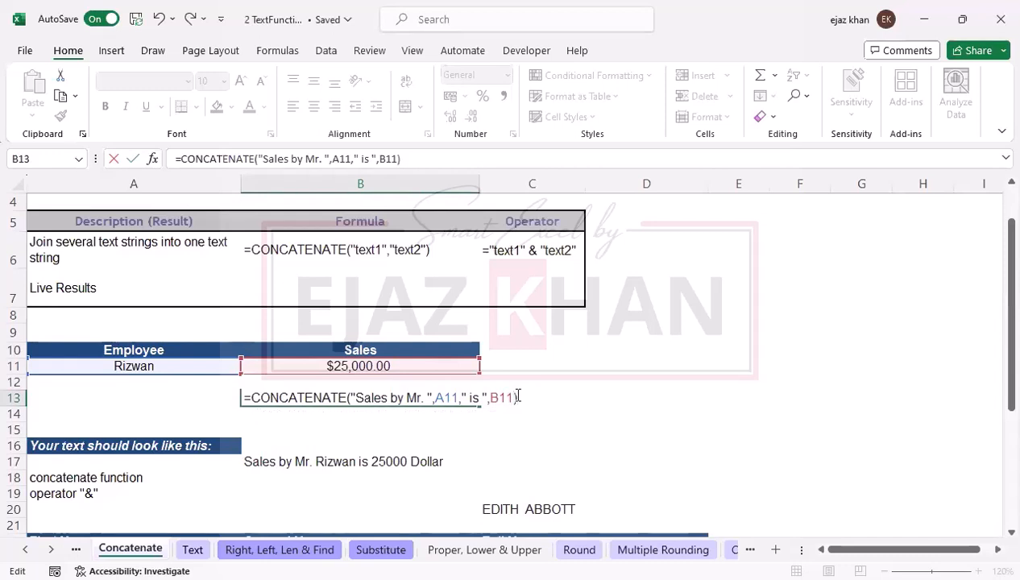
key("Return")
key("Up")
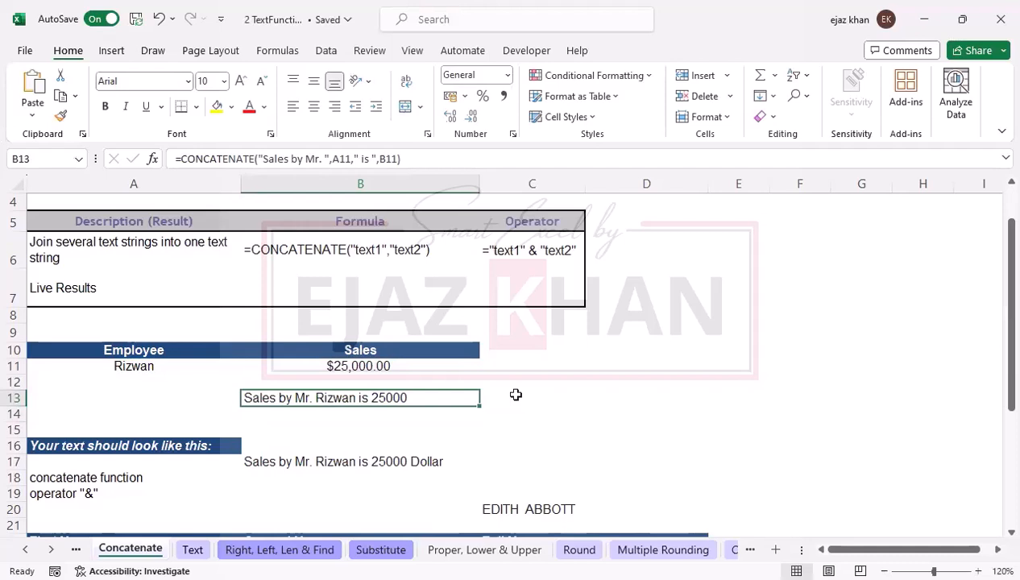
Step: Append " Dollars" with a leading space as the last text argument of the CONCATENATE formula in B13
double_click(429, 398)
key("Right")
key("Right")
key("Right")
key("Right")
key("Right")
key("Right")
key("Right")
key("Right")
key("Right")
key("Right")
key("Right")
key("Right")
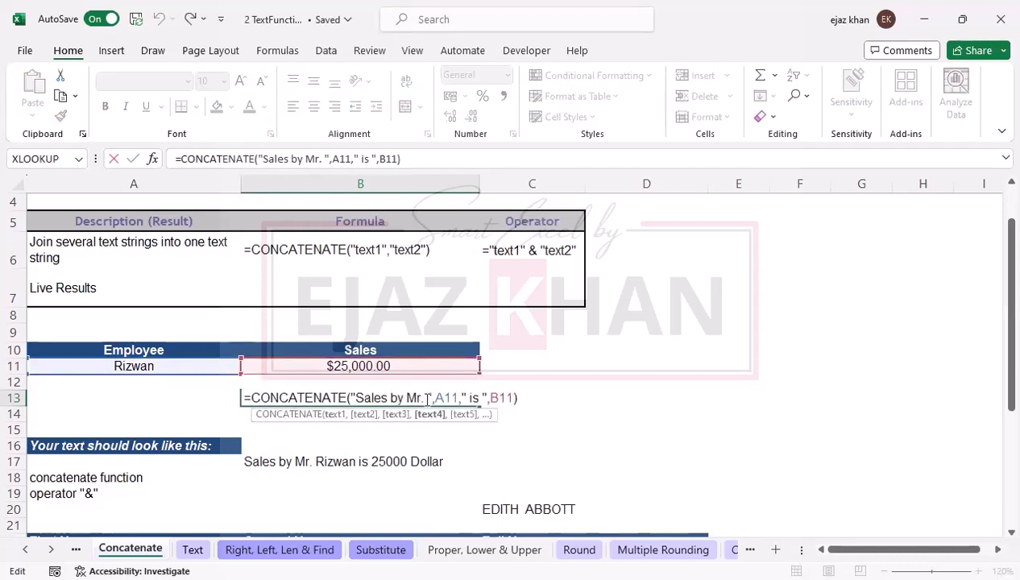
key("Right")
key("Left")
key("Left")
type(", \"")
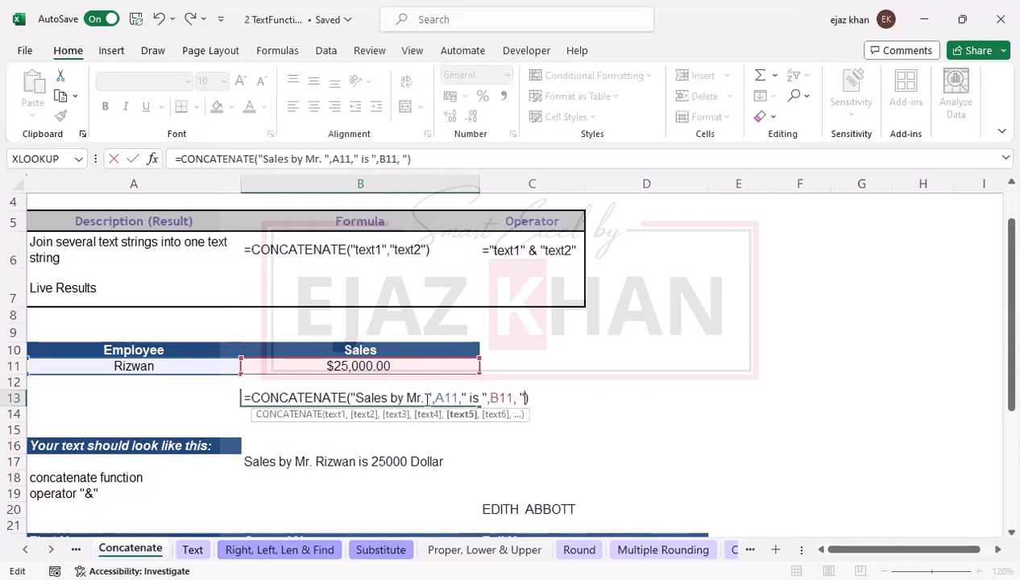
key("BackSpace")
key("BackSpace")
type("\" Dollars")
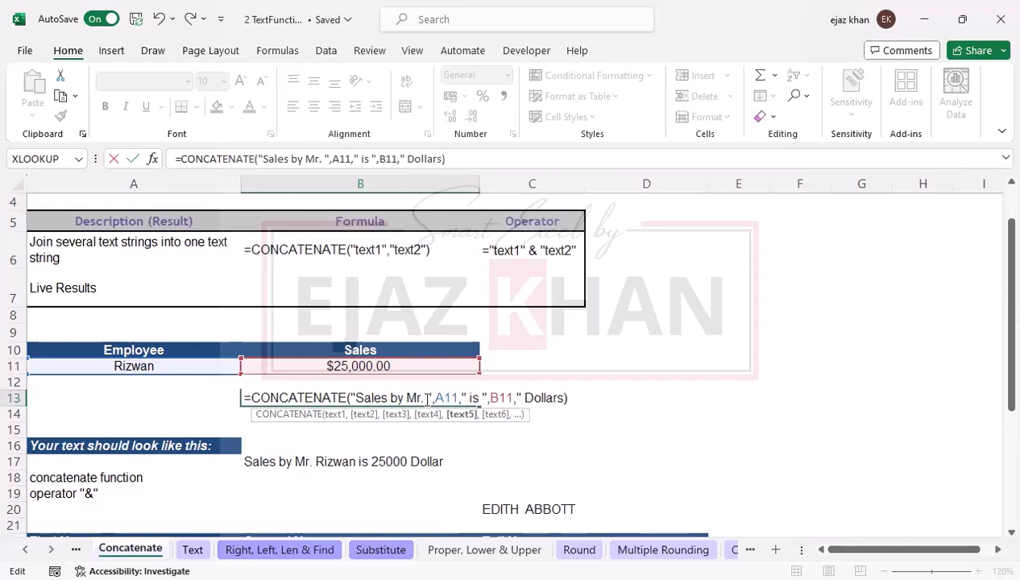
type("\"")
key("ctrl+Return")
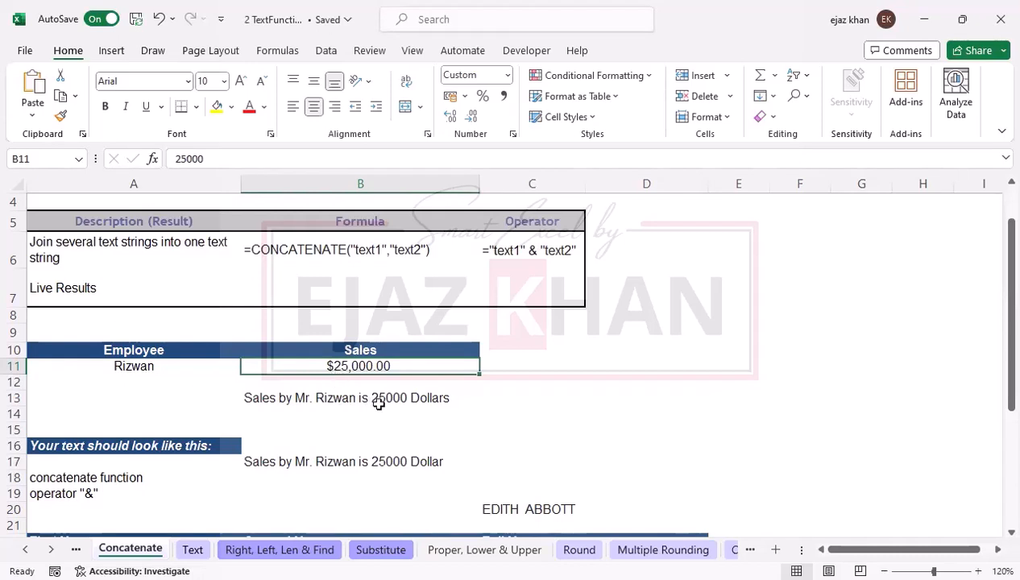
Step: Try to convert the sales amount in B11 to dollar-formatted text in D11 with =TEXT(B11,$0.00)
left_click(673, 393)
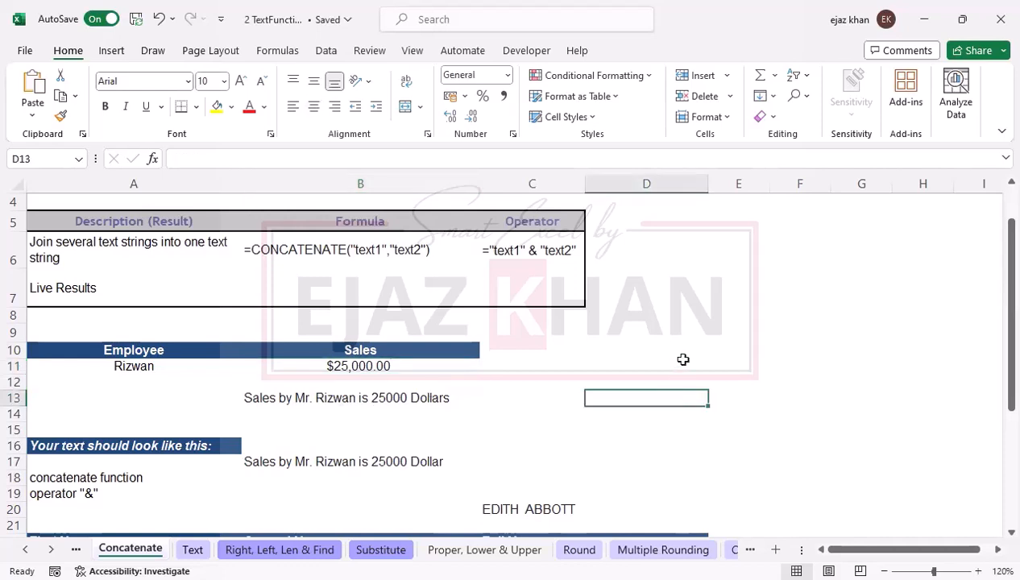
left_click(683, 361)
type("t")
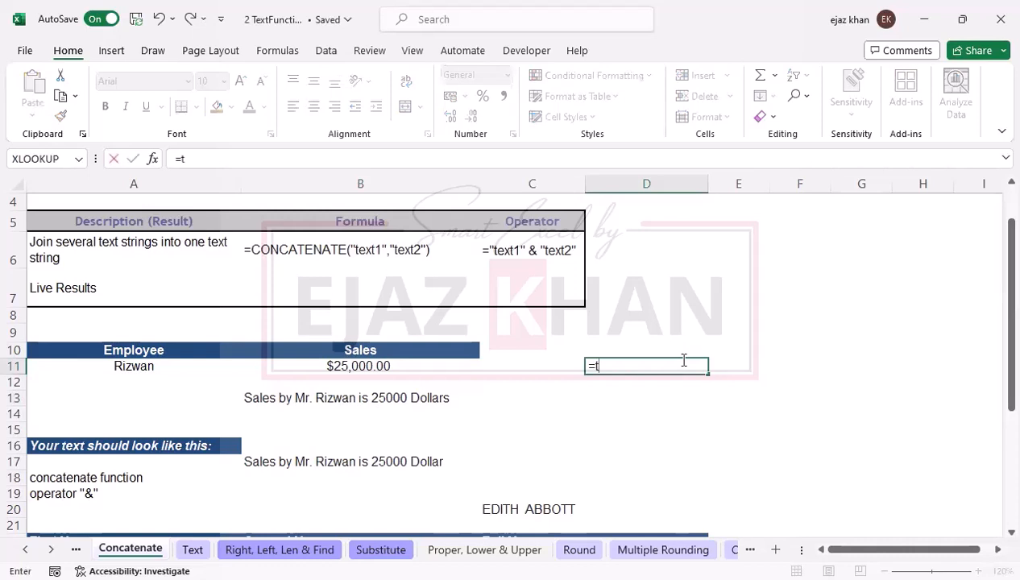
type("es")
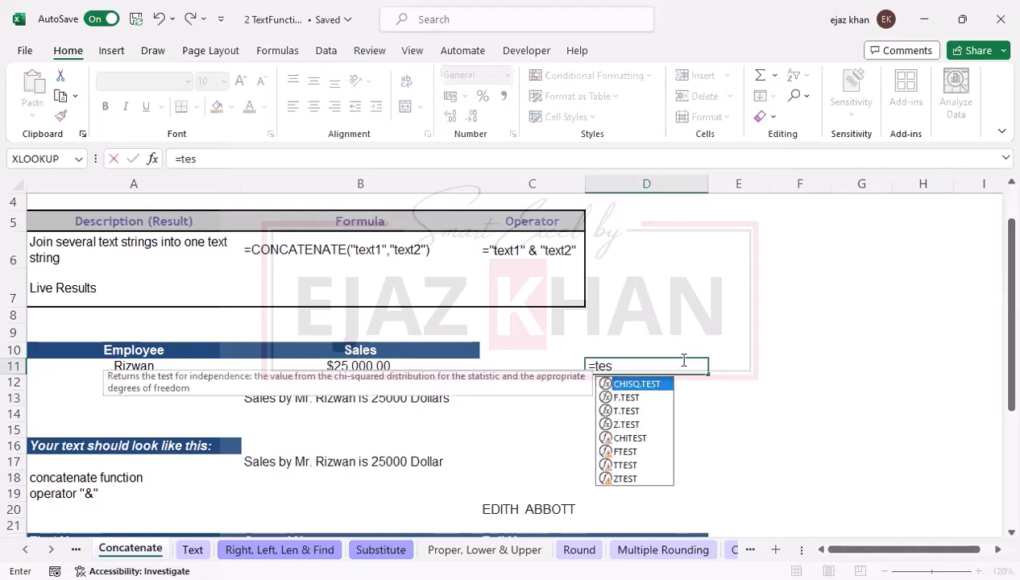
key("BackSpace")
type("XT(")
key("Tab")
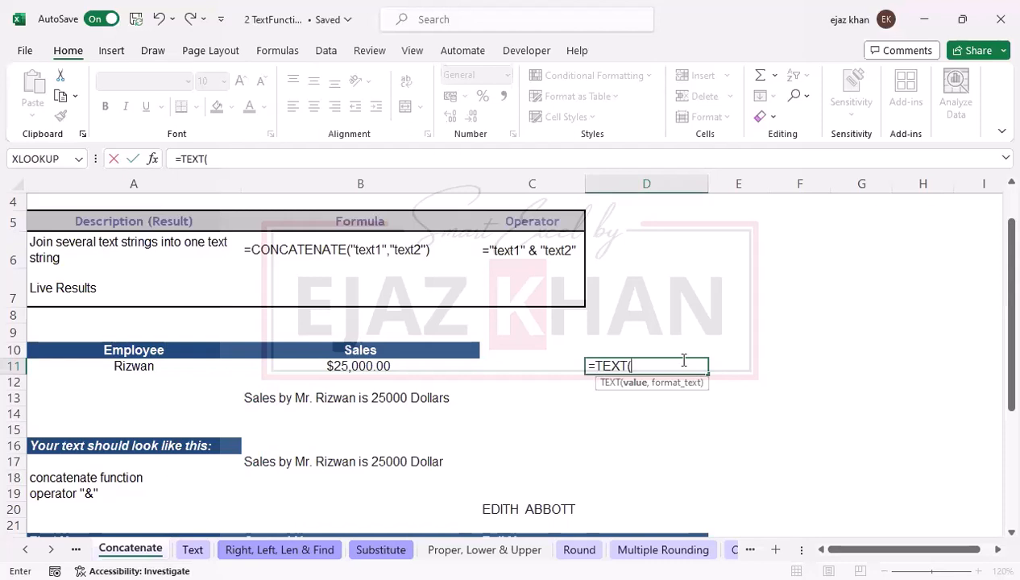
key("Left")
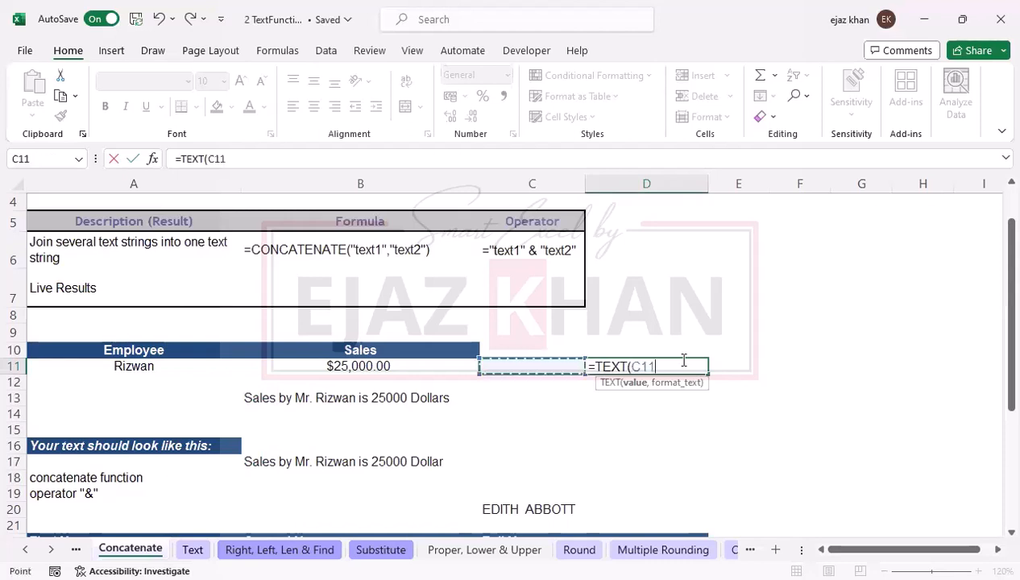
key("Left")
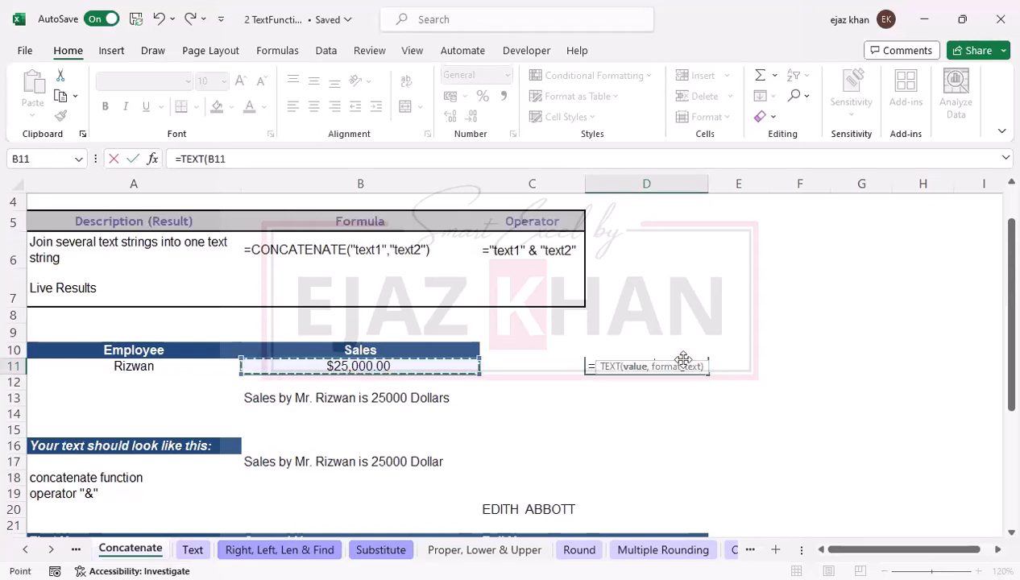
type(",")
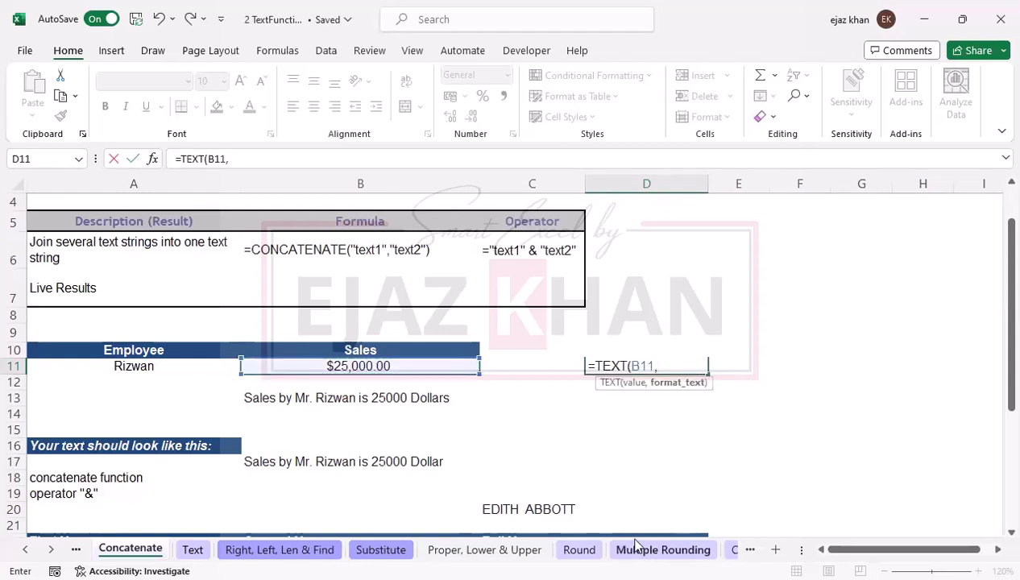
type("$0.00)")
key("Return")
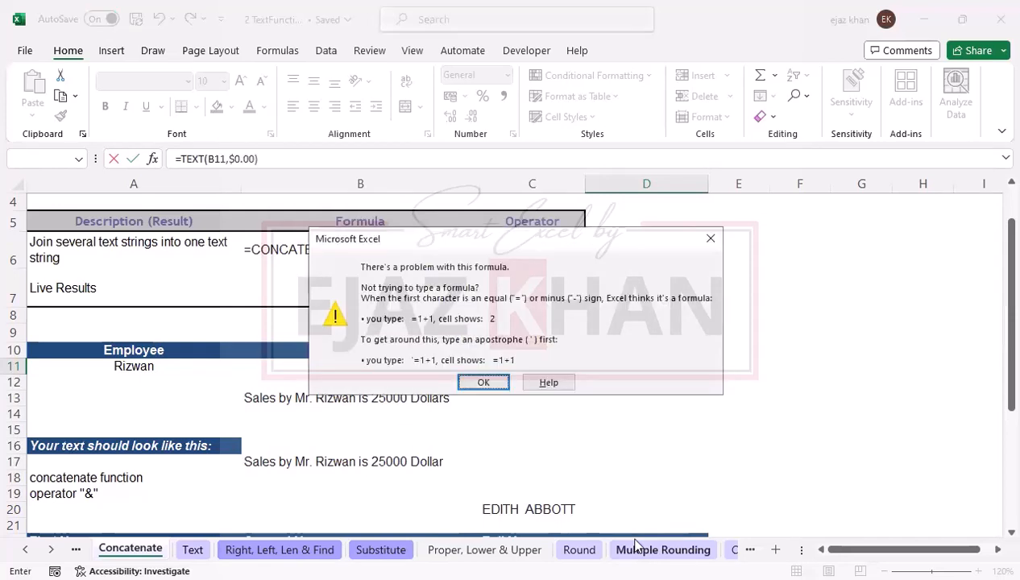
key("Escape")
key("Escape")
Step: Enter the sample value 0.06 in cell C9
key("Left")
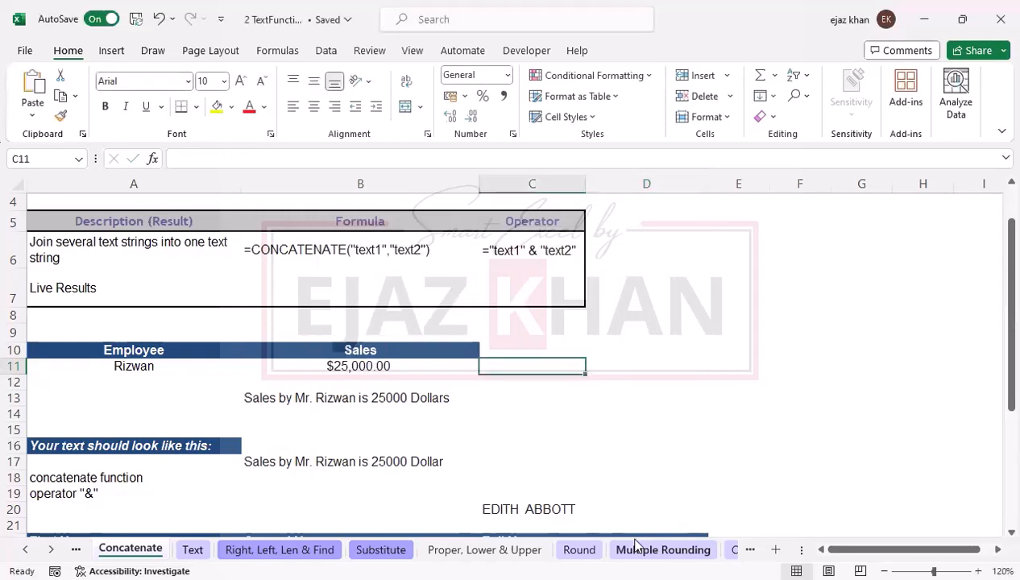
key("Up")
key("Up")
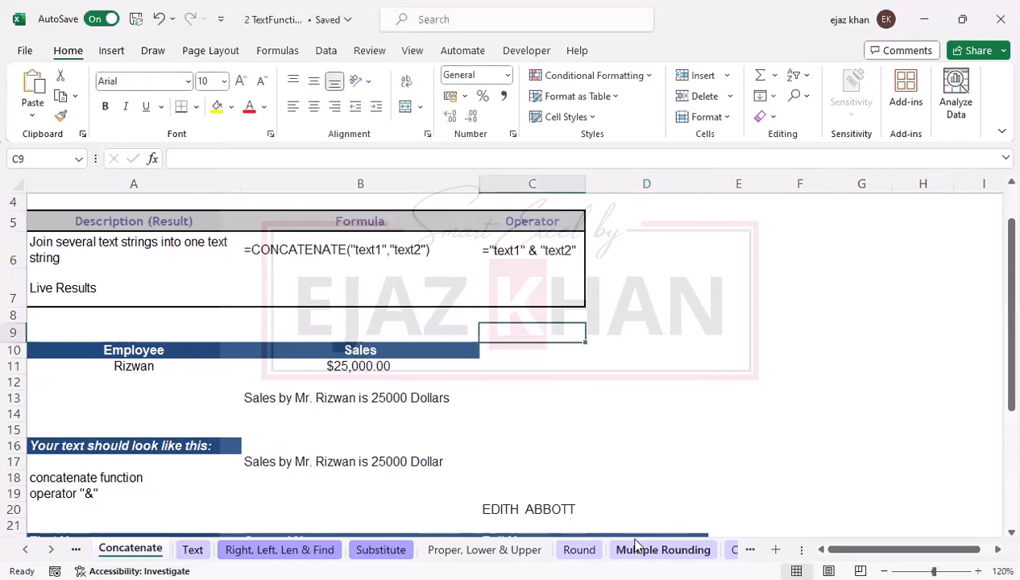
type("0.06")
key("Right")
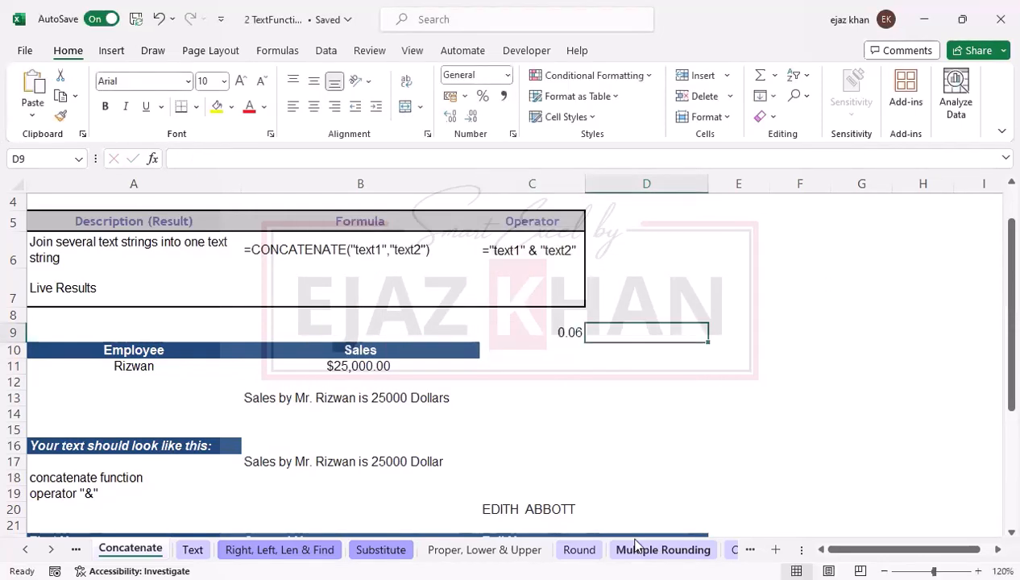
Step: Convert the value in C9 to percentage text in cell E9 with =TEXT(C9,"0%")
key("Right")
type("=")
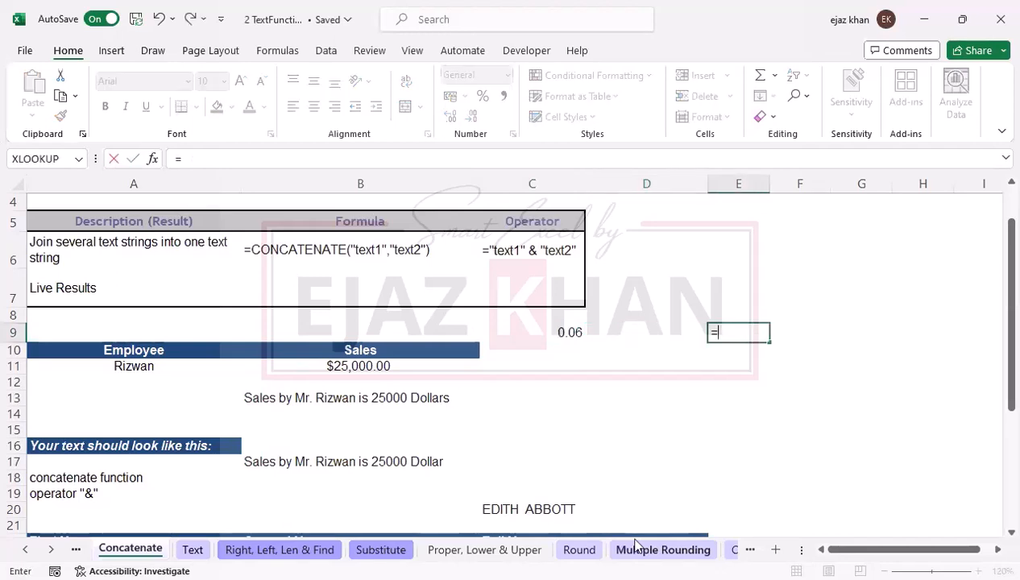
type("TEXT(")
key("Left")
key("Left")
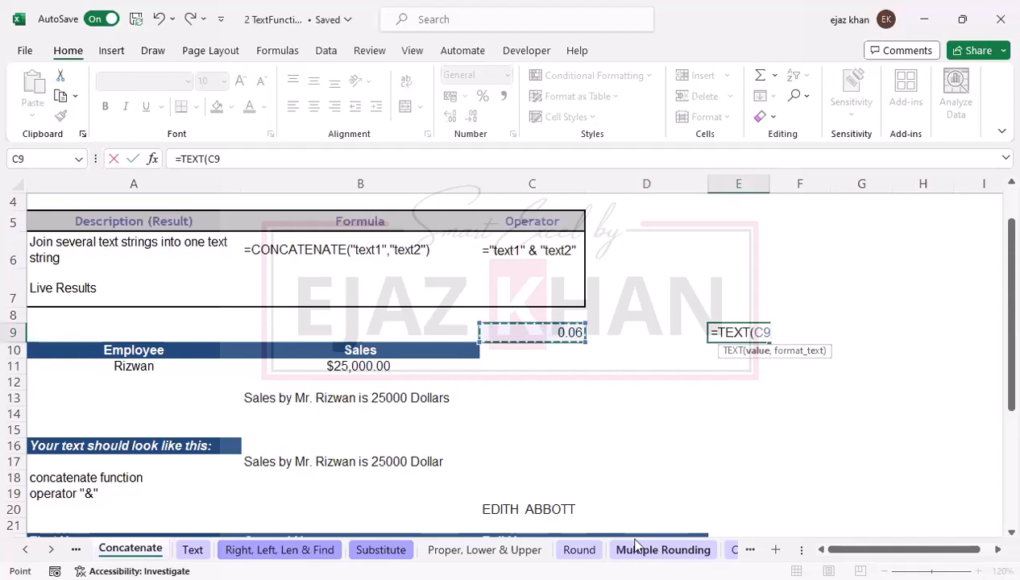
type(",\"")
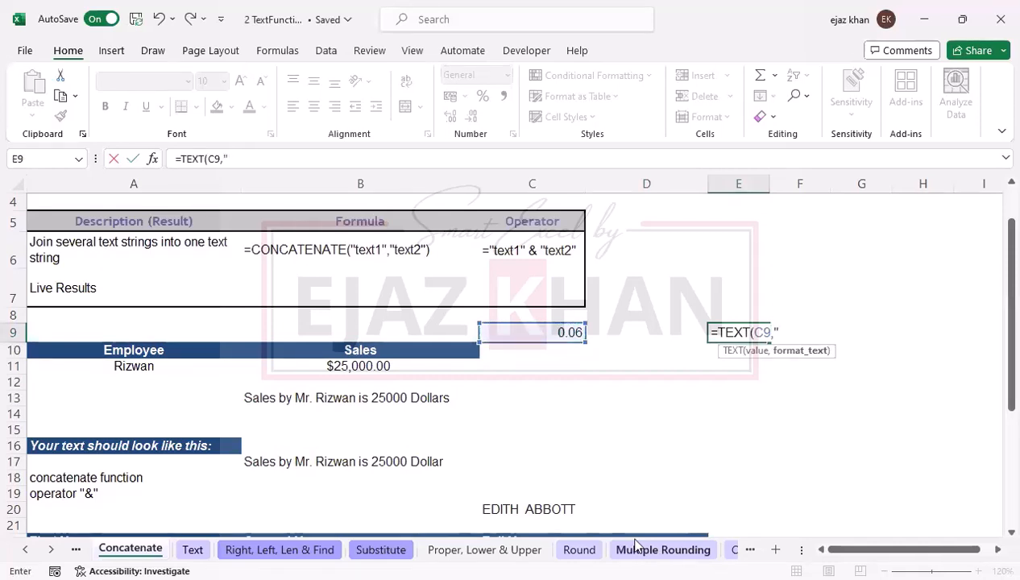
type("0%\")")
key("Return")
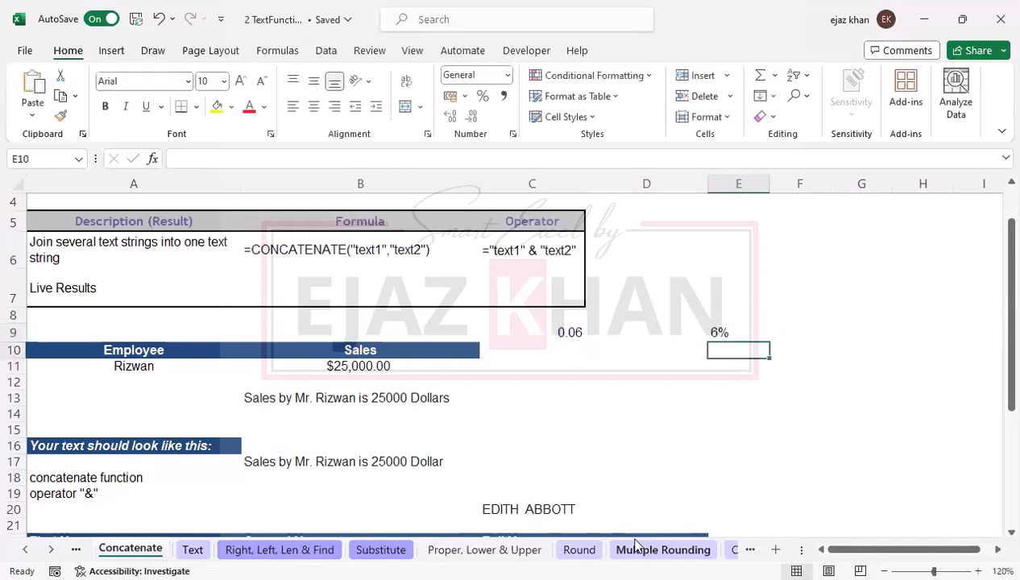
key("Up")
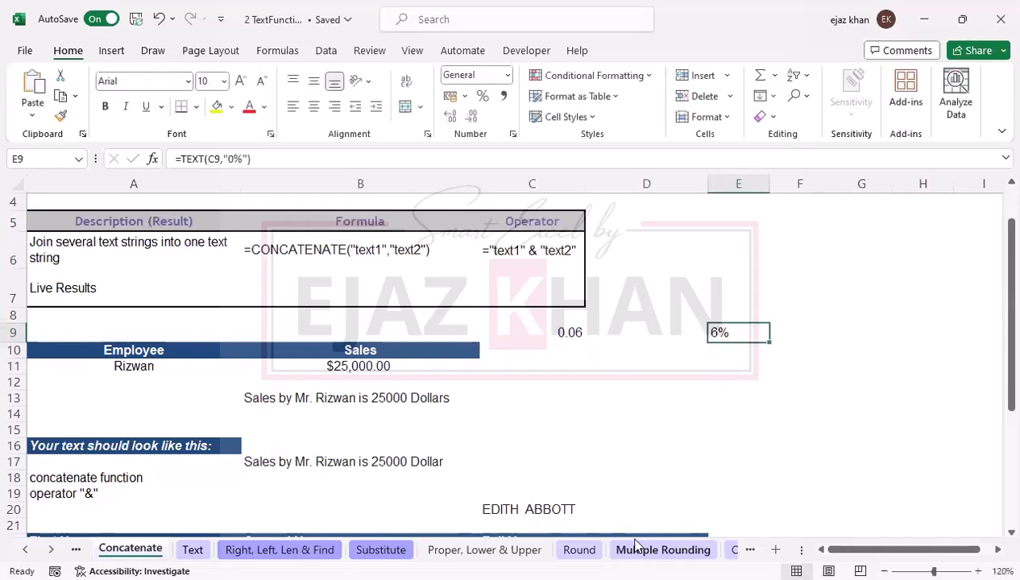
Step: Set the TEXT format code in E9 to "0.00%" so the percentage text has two decimals
double_click(735, 332)
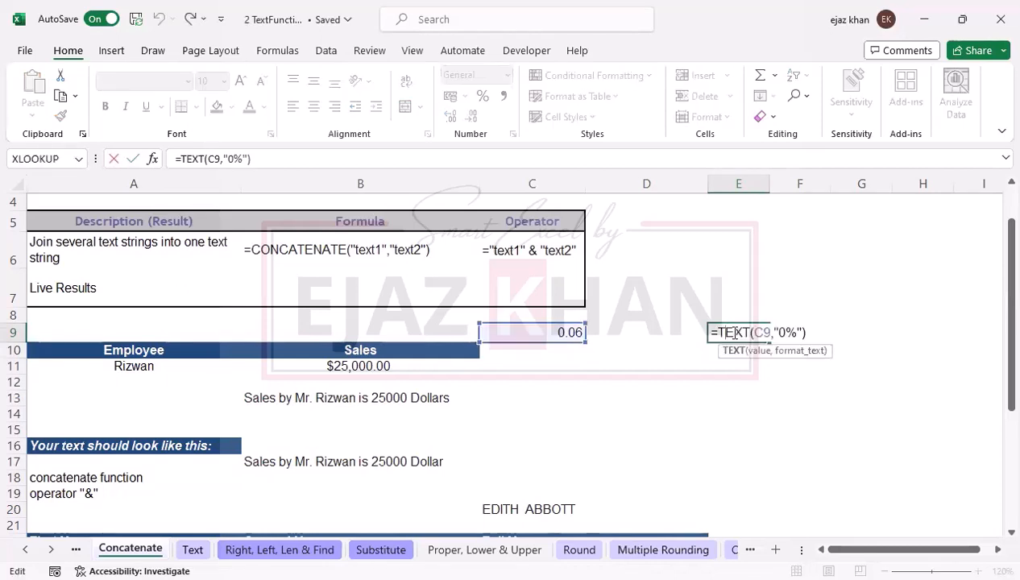
key("End")
key("Left")
key("Left")
key("Left")
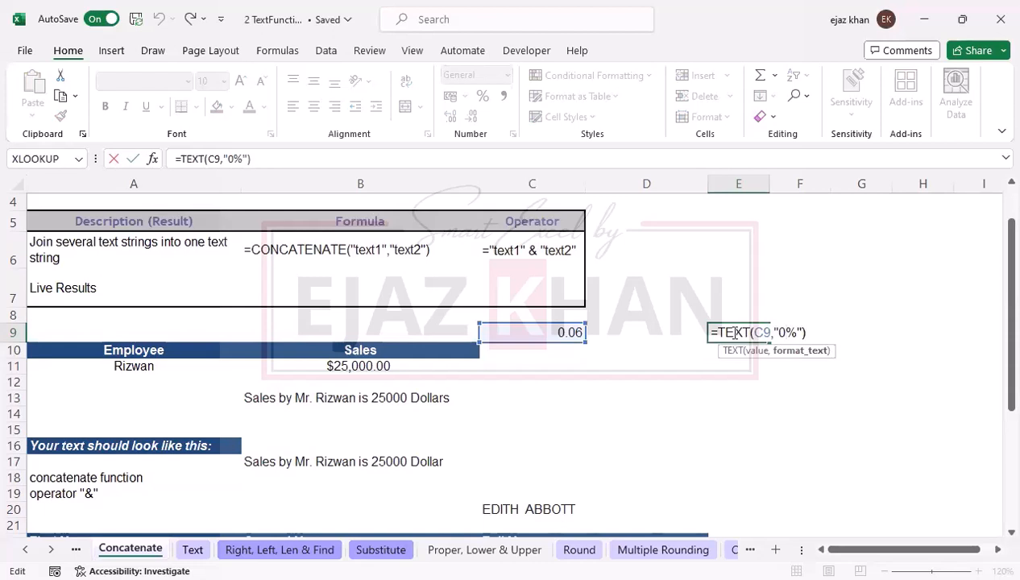
type(".00")
key("ctrl+Return")
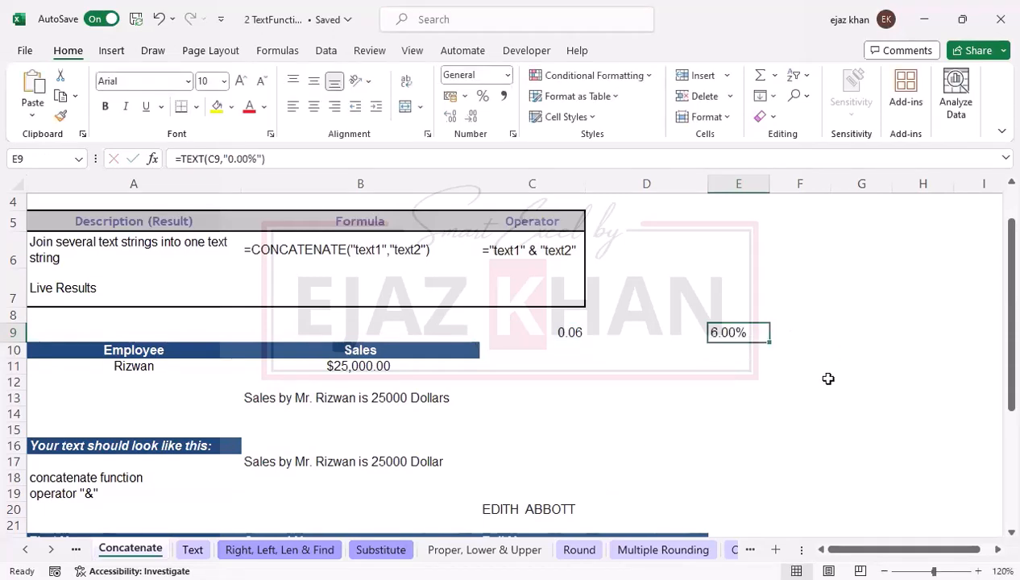
double_click(714, 331)
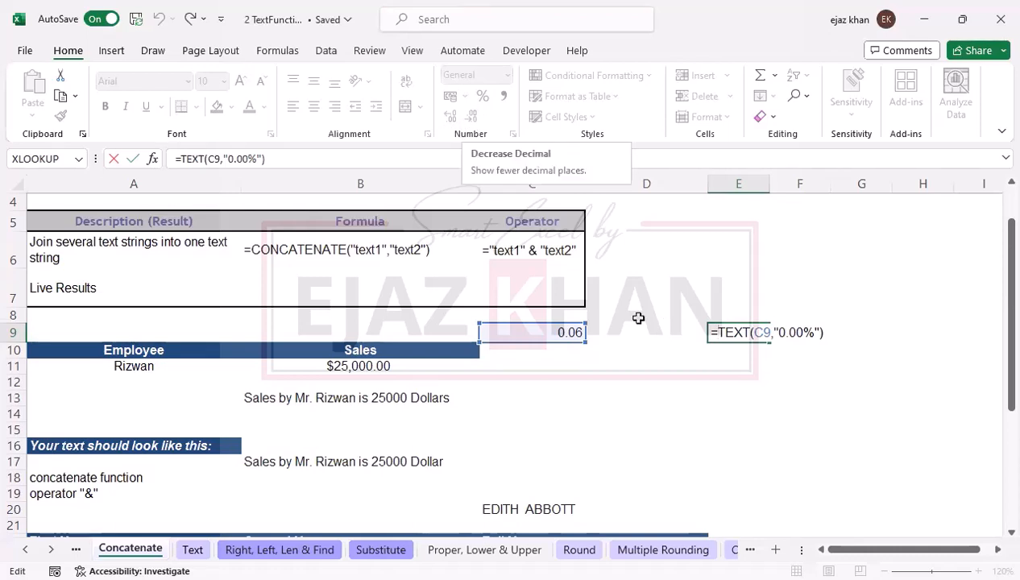
key("ctrl+Return")
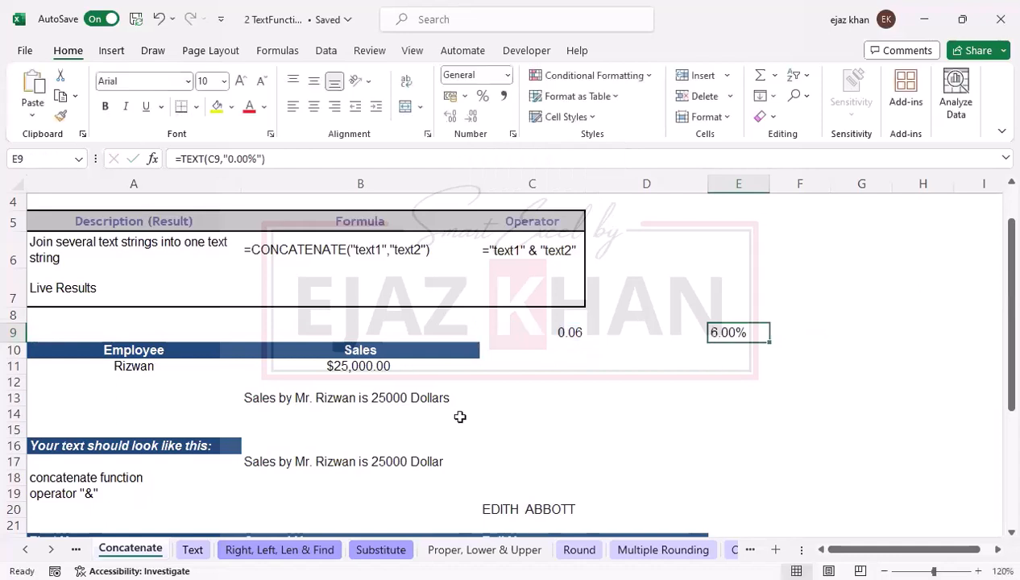
Step: Wrap the B11 argument of the CONCATENATE formula in B13 in TEXT with the format code "$0"
left_click(389, 398)
double_click(464, 398)
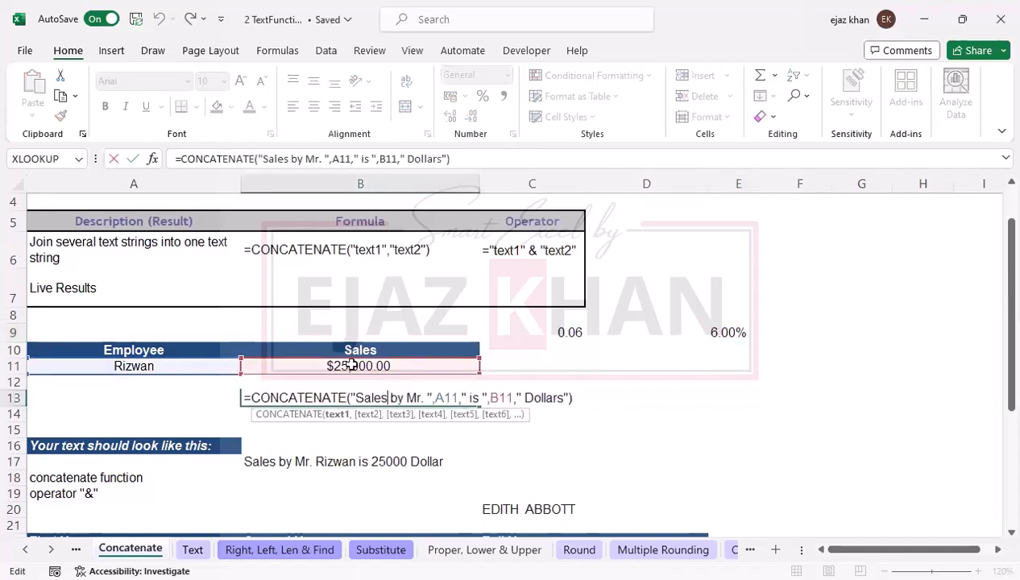
left_click(488, 398)
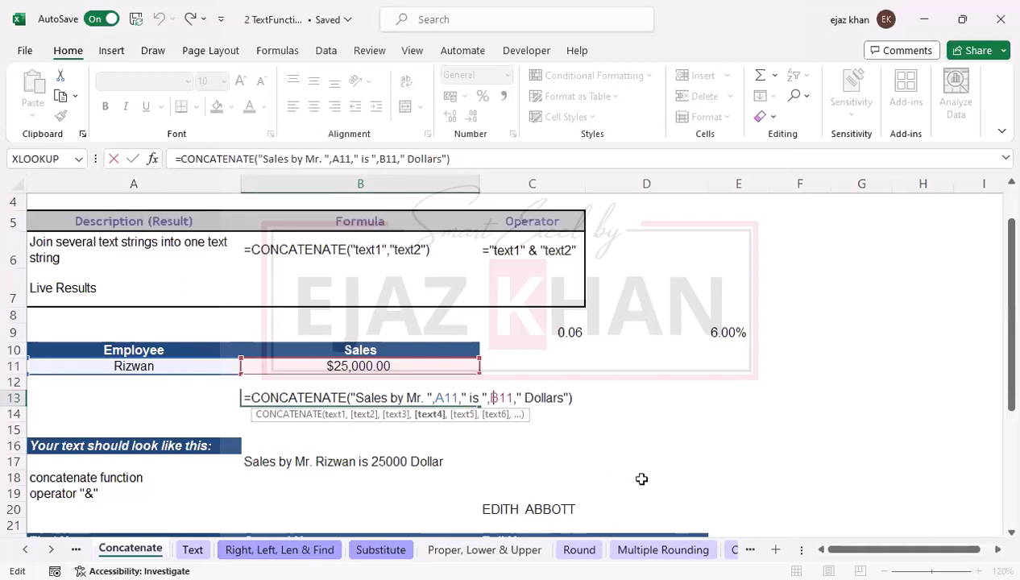
type("TEXT(")
key("Right")
key("Right")
key("Right")
type(",")
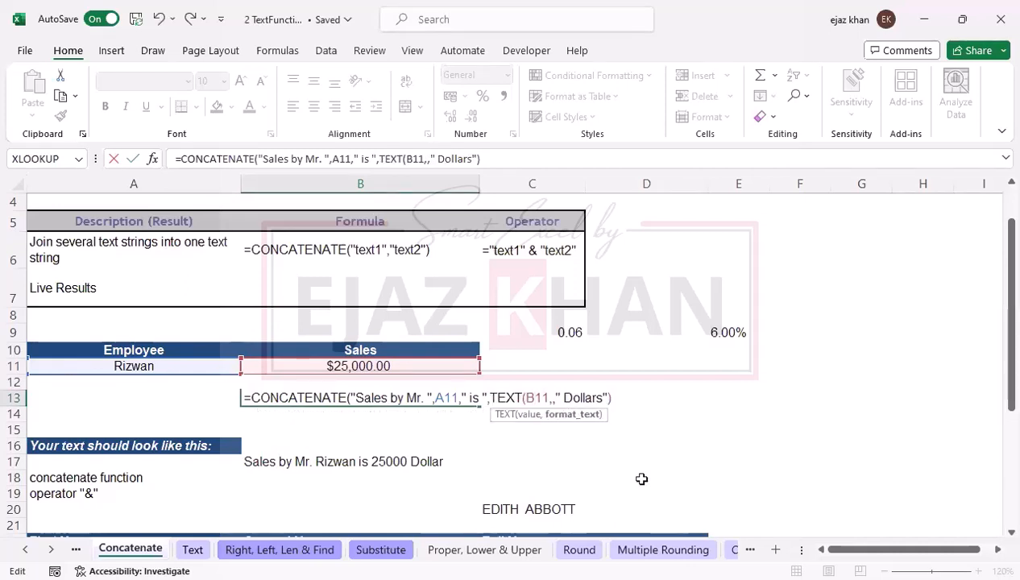
type("\"")
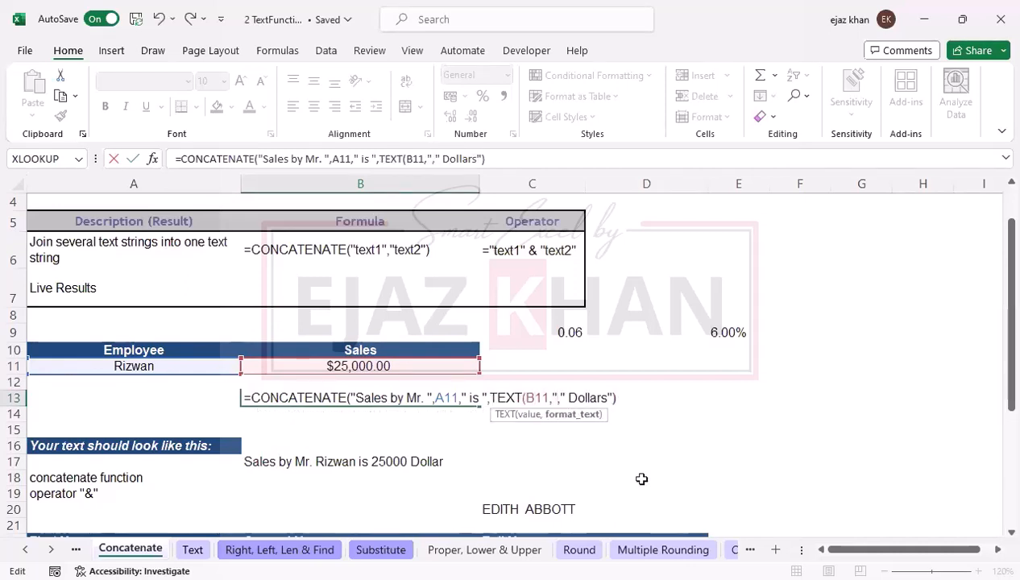
type("$")
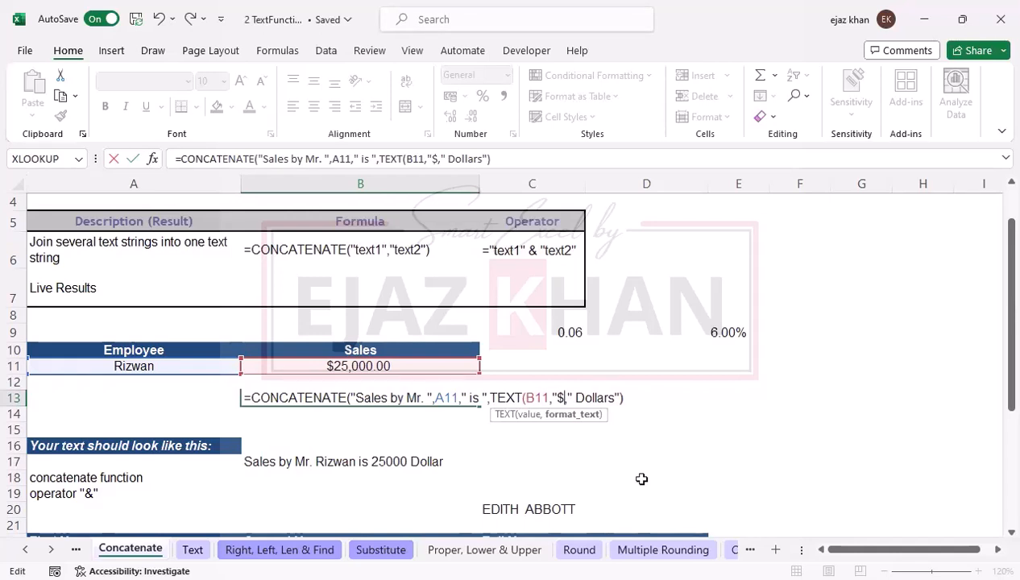
type("0")
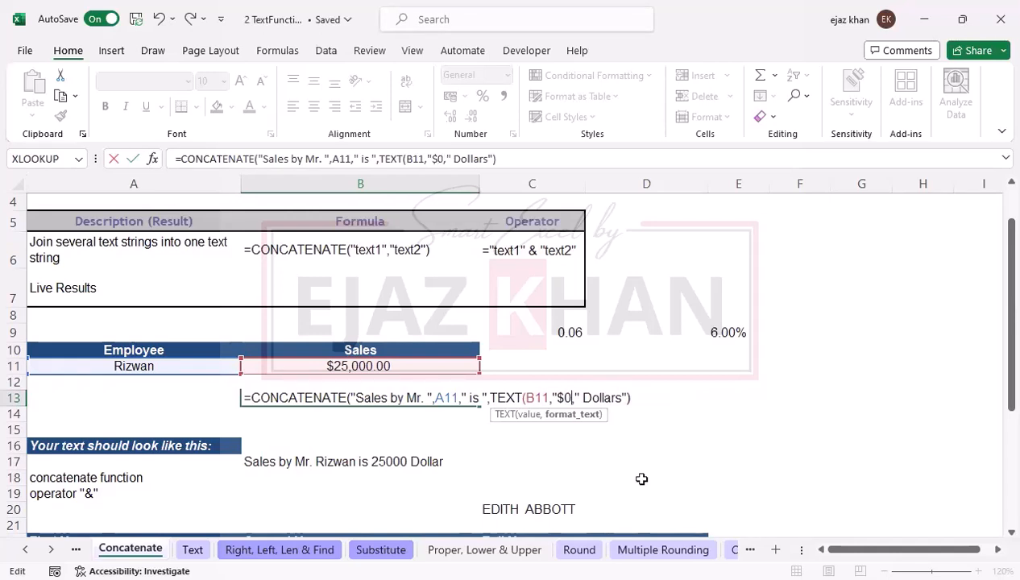
type("\"")
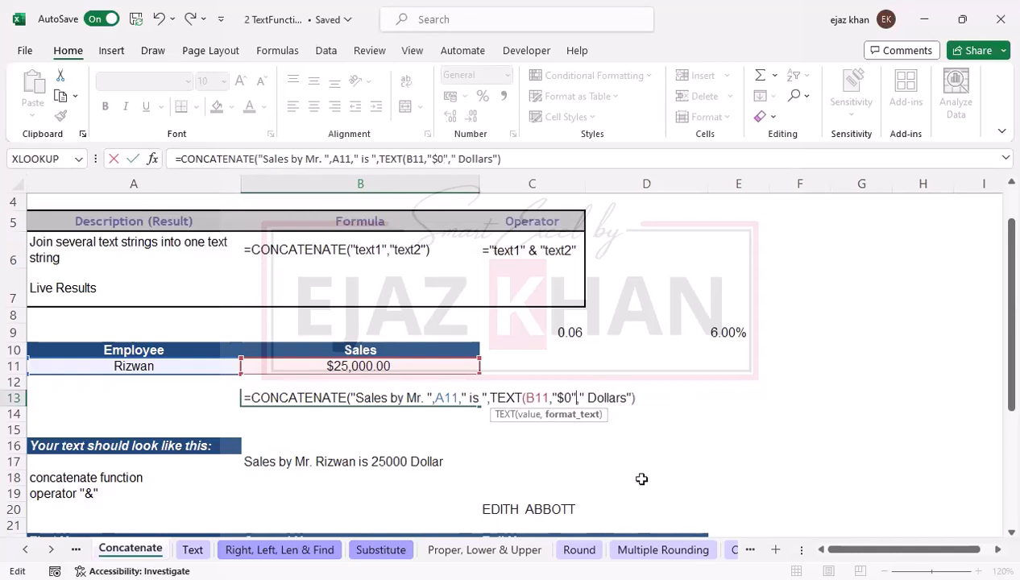
type("),")
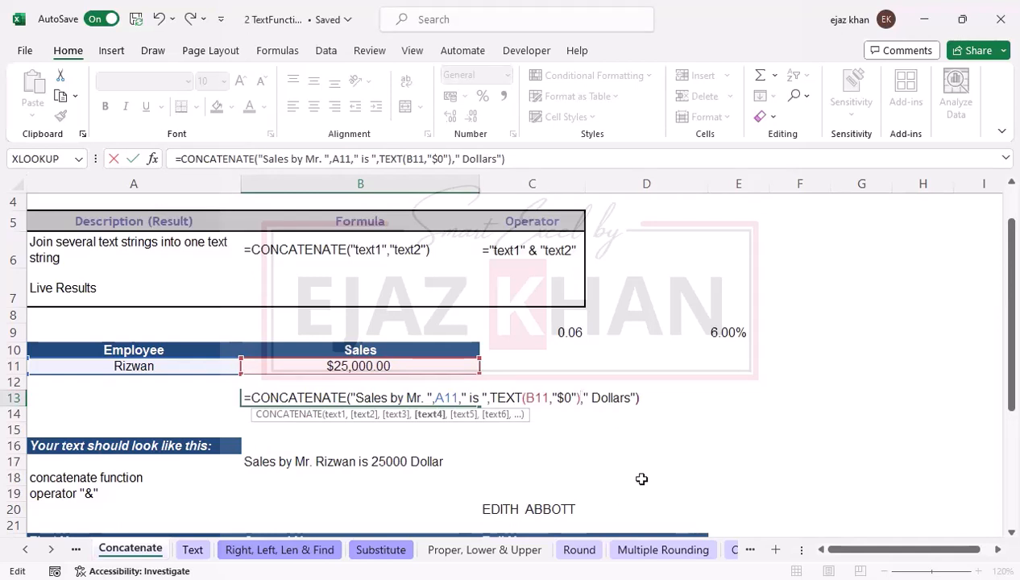
key("ctrl+Return")
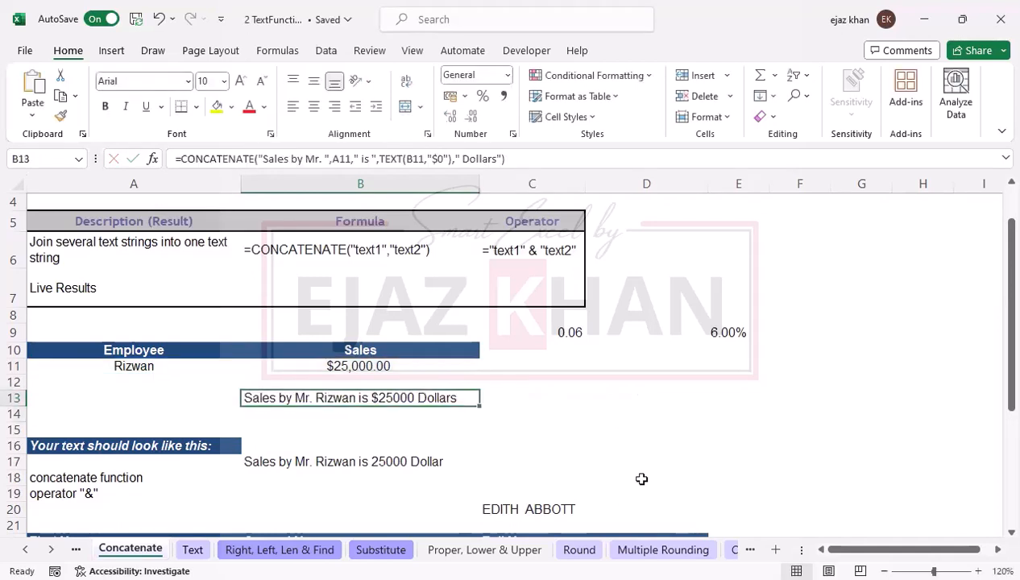
Step: Remove the final " Dollars" text argument from the CONCATENATE formula in B13
double_click(390, 399)
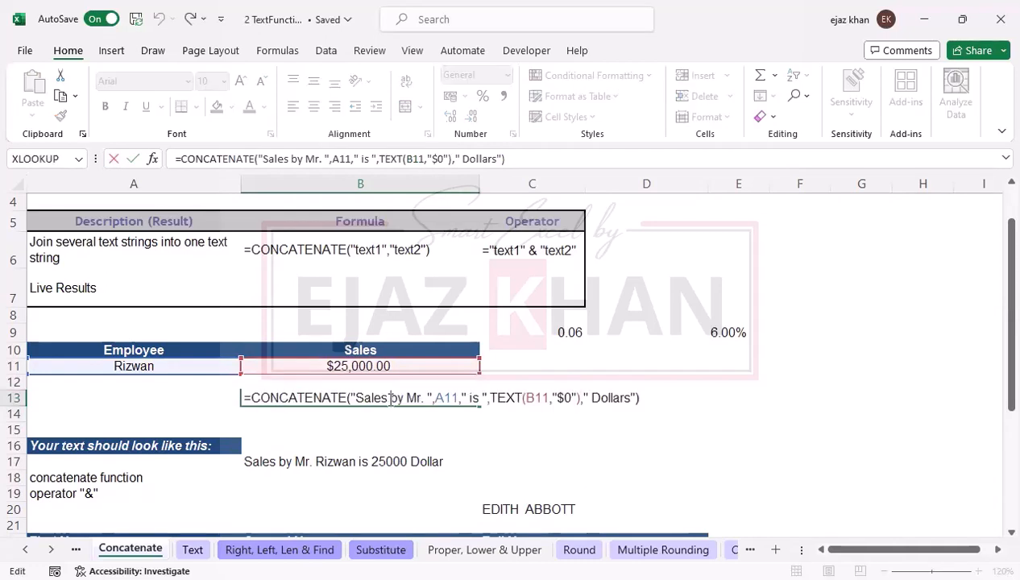
key("Return")
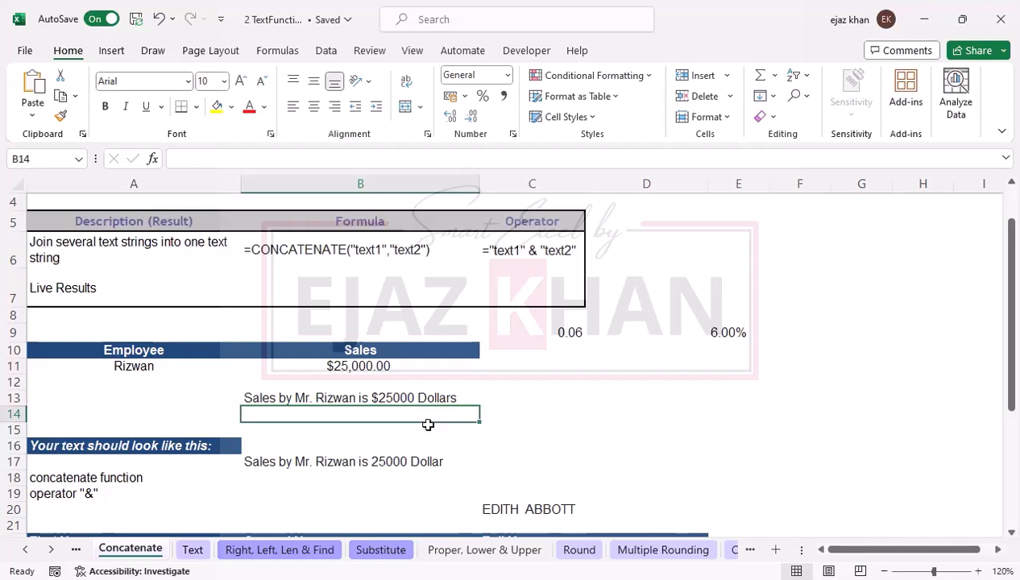
key("Up")
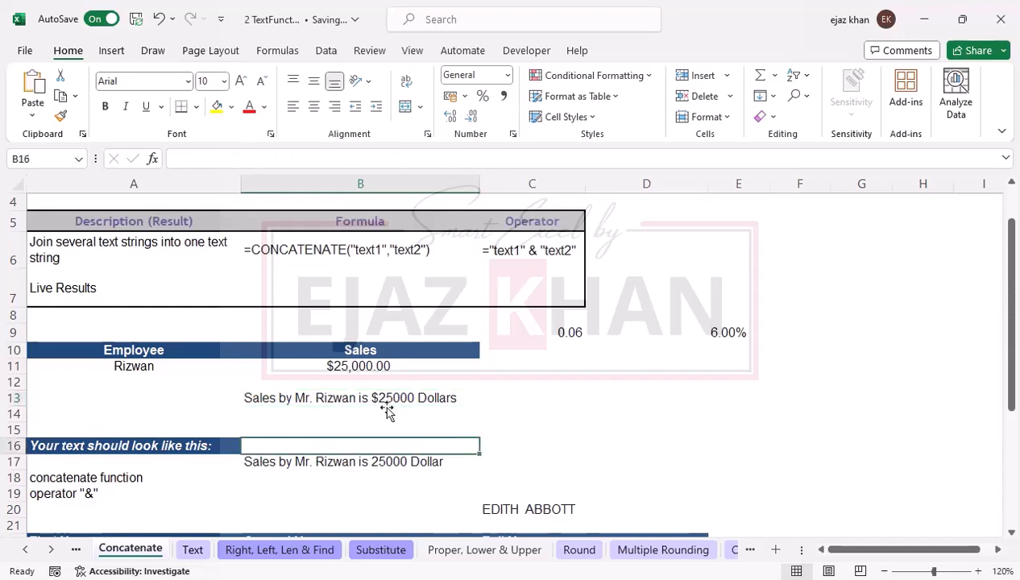
double_click(382, 403)
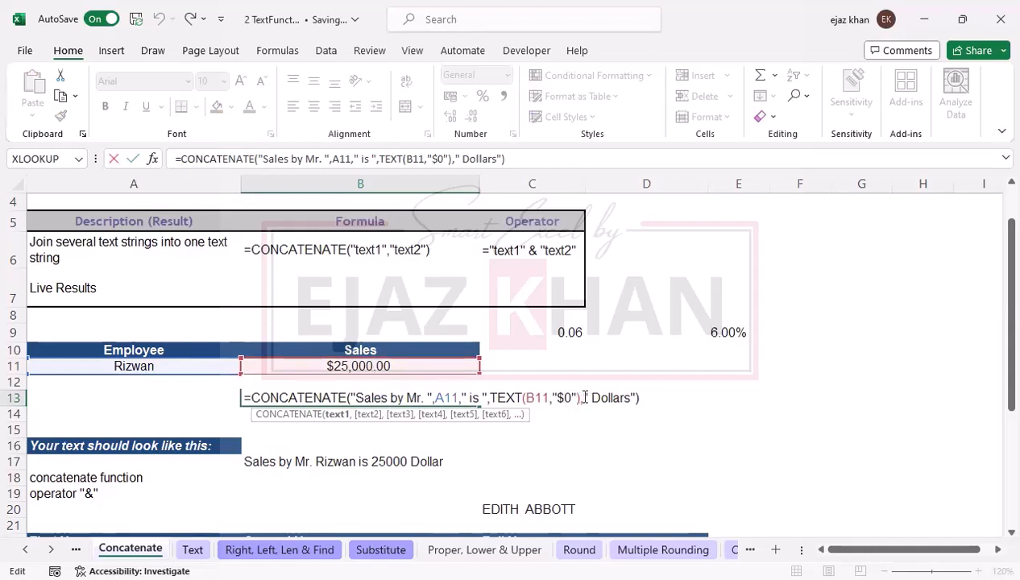
left_click_drag(581, 398, 636, 397)
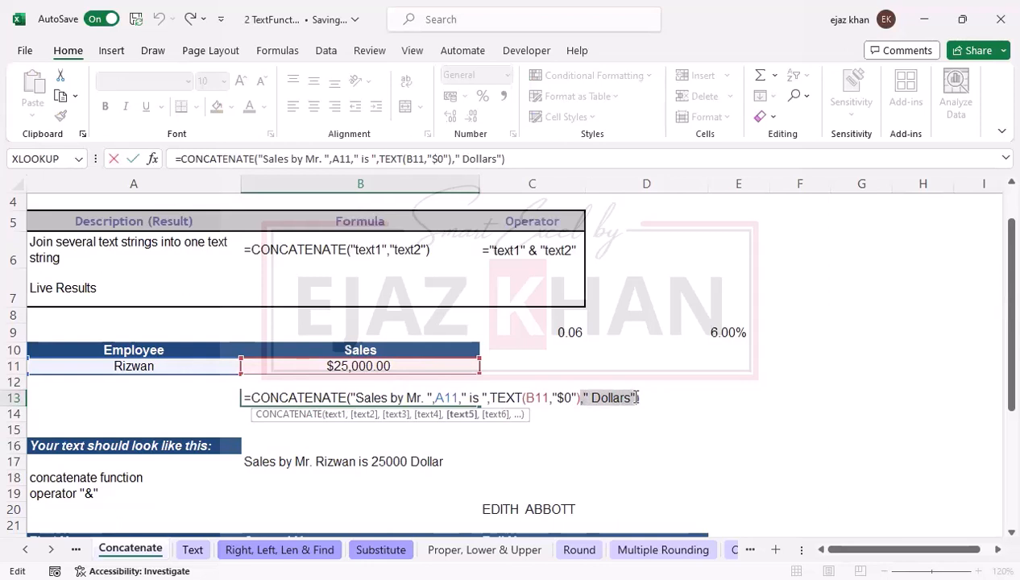
key("BackSpace")
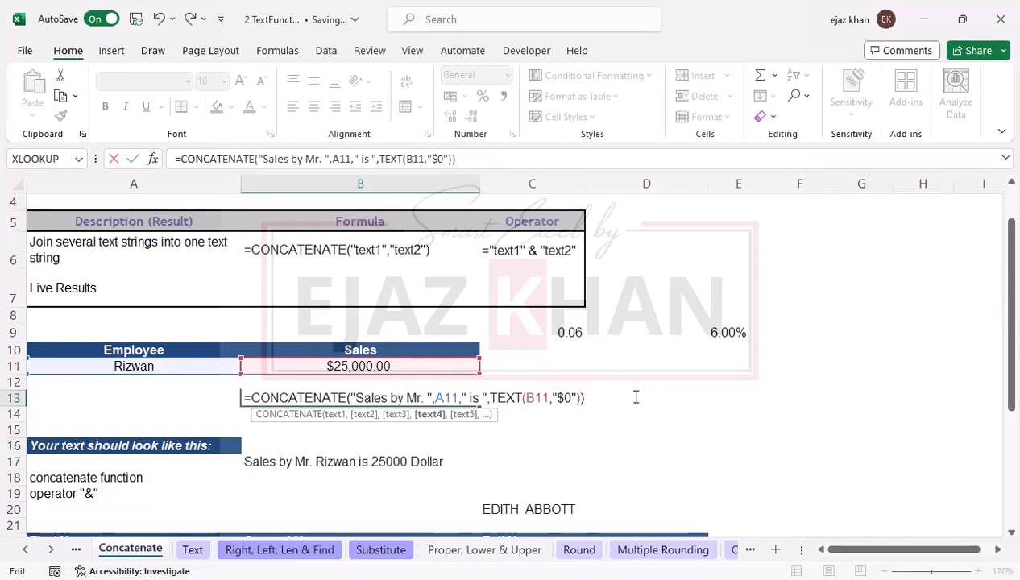
key("ctrl+Return")
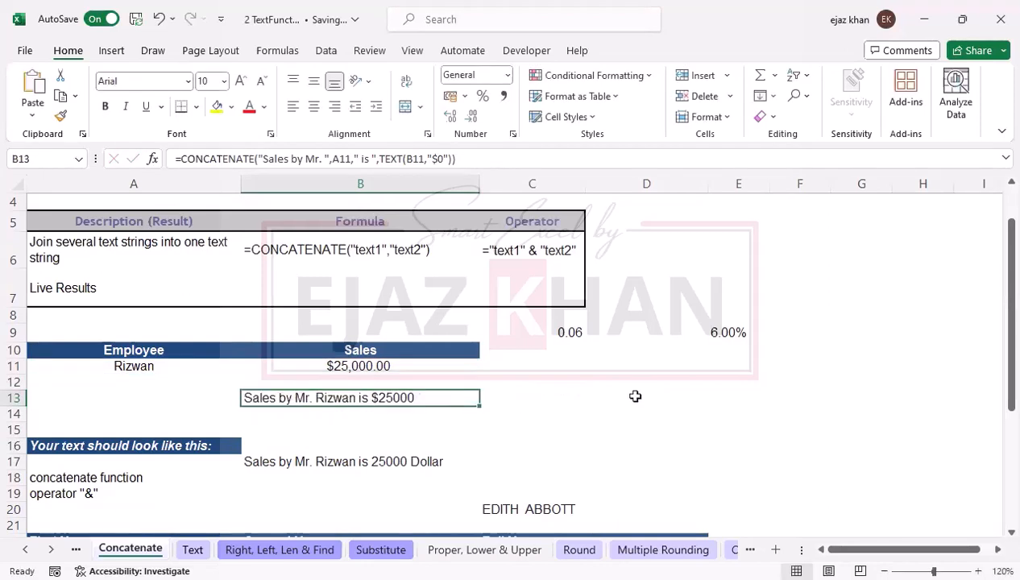
double_click(373, 397)
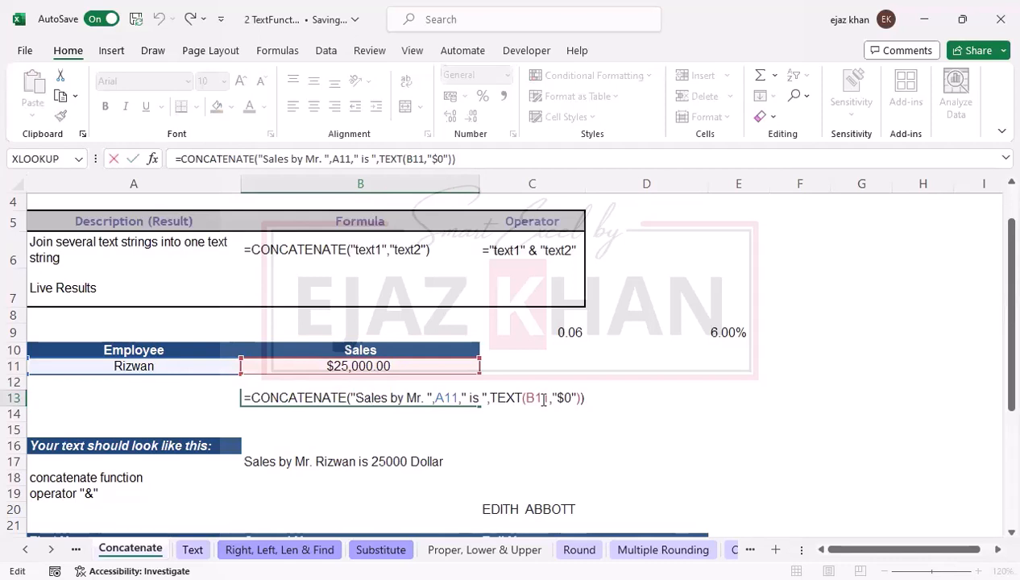
key("ctrl+Return")
Step: Remove the decimals from the TEXT format code in E9, making it "0%"
left_click(721, 333)
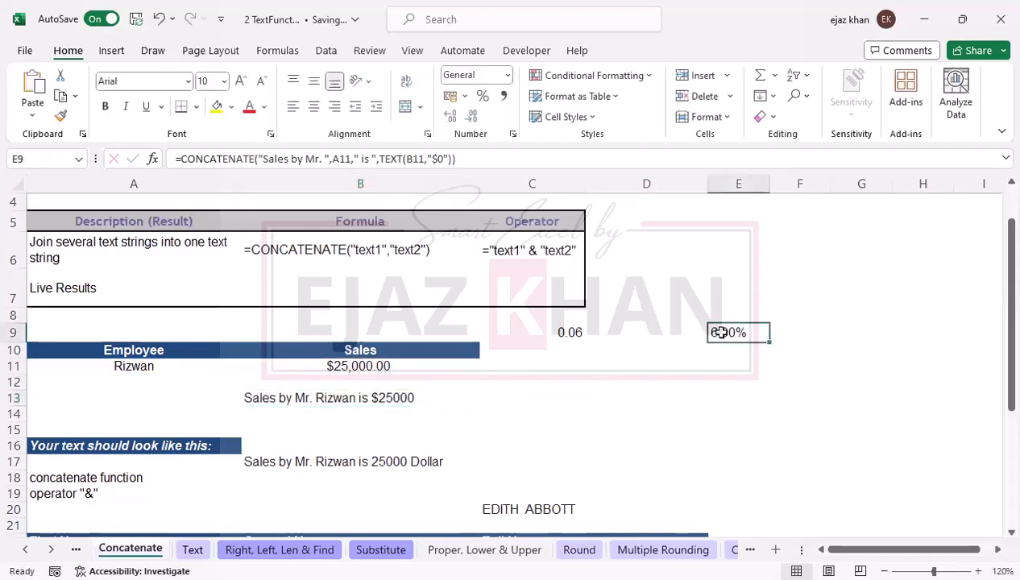
double_click(721, 333)
left_click_drag(779, 333, 806, 331)
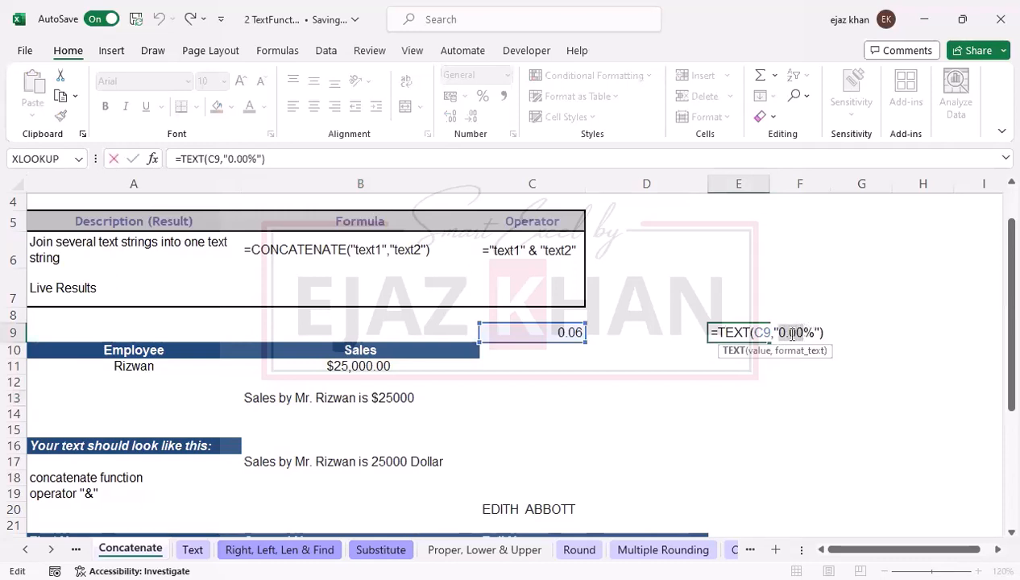
left_click_drag(785, 332, 805, 331)
key("Delete")
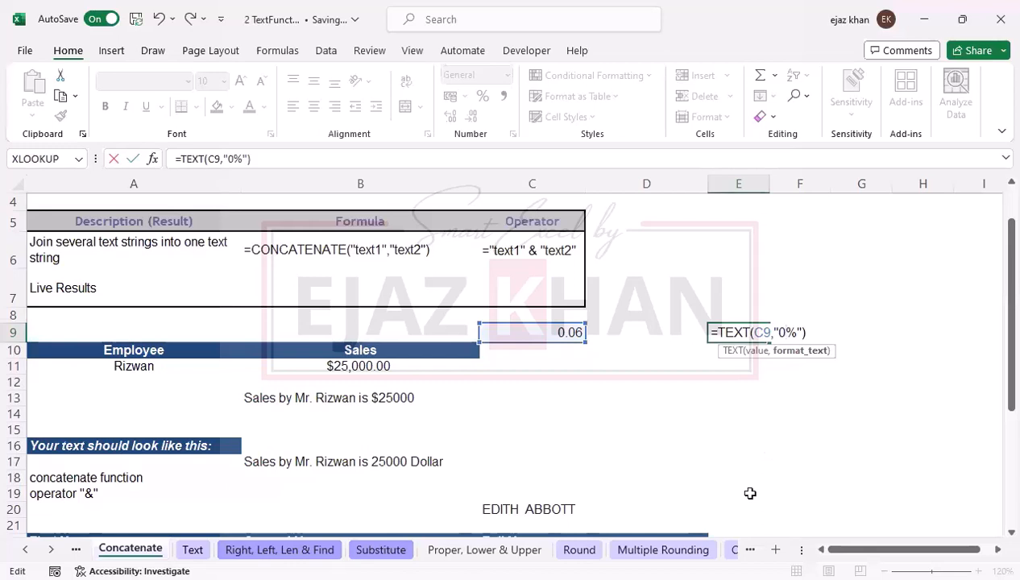
key("ctrl+Return")
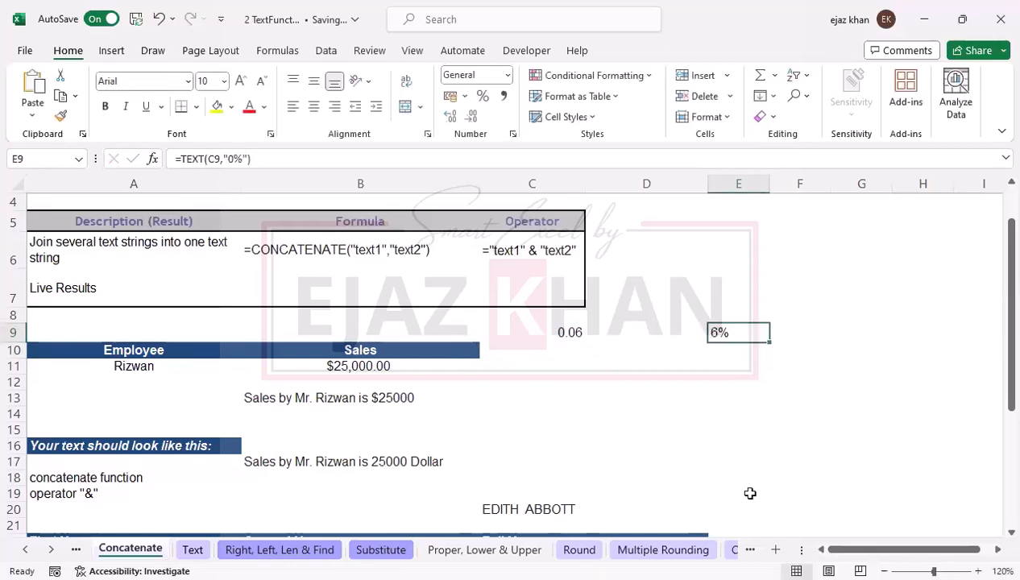
Step: Set the TEXT format code within the B13 CONCATENATE formula to "$0.00"
left_click(386, 399)
key("Down")
key("Down")
key("Down")
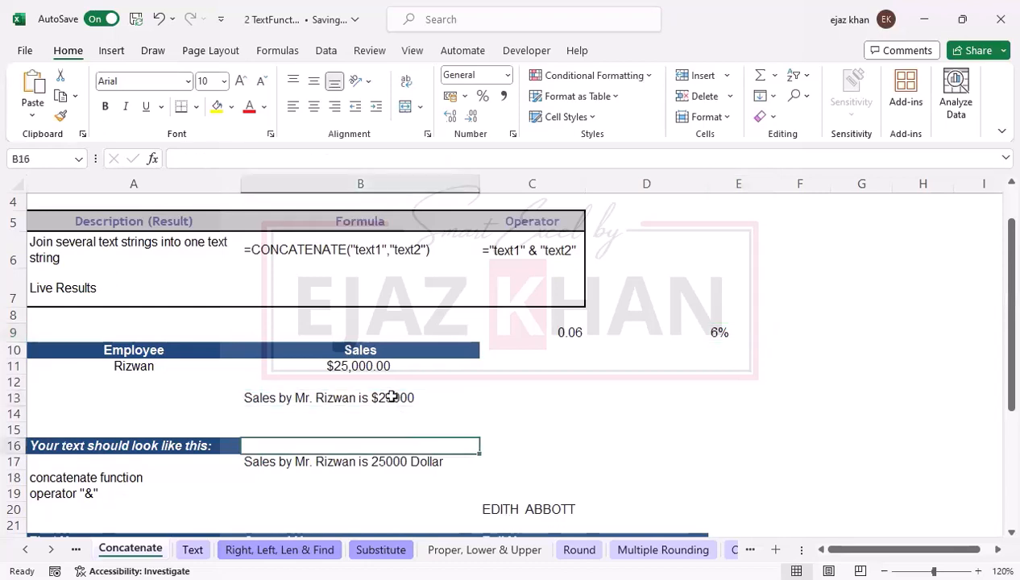
double_click(391, 397)
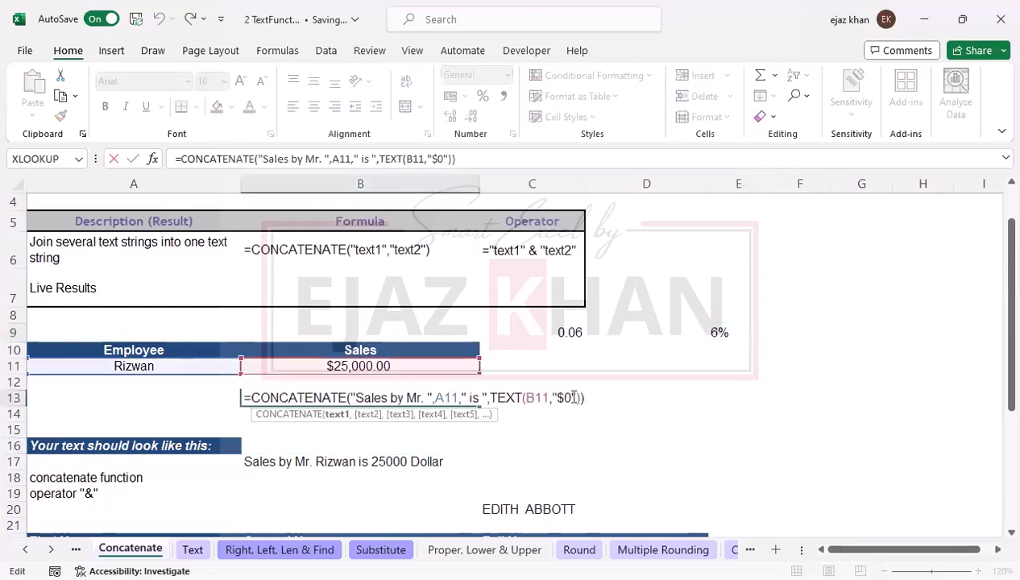
left_click(574, 397)
type(".00")
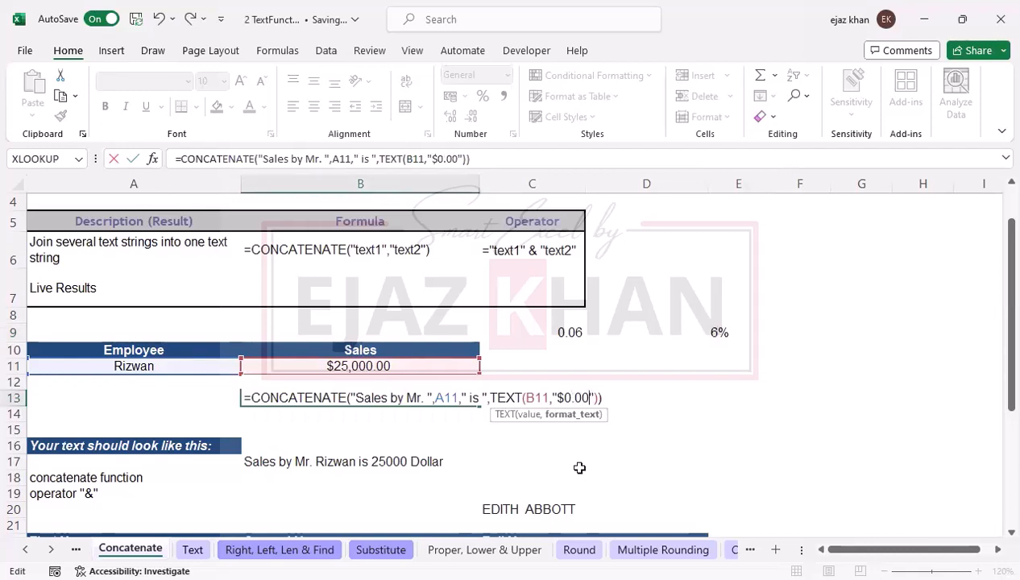
left_click(406, 412)
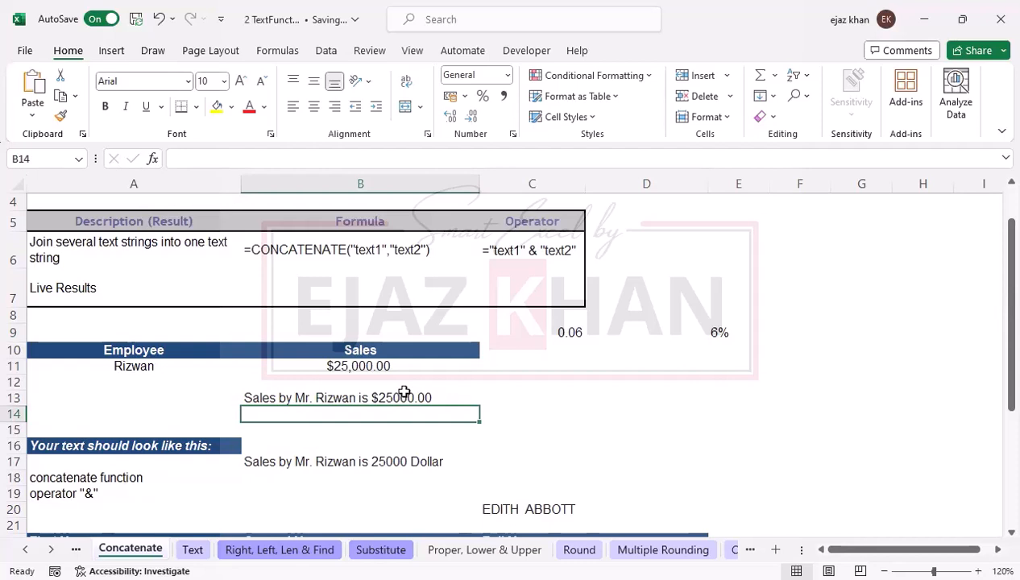
left_click(404, 388)
double_click(401, 399)
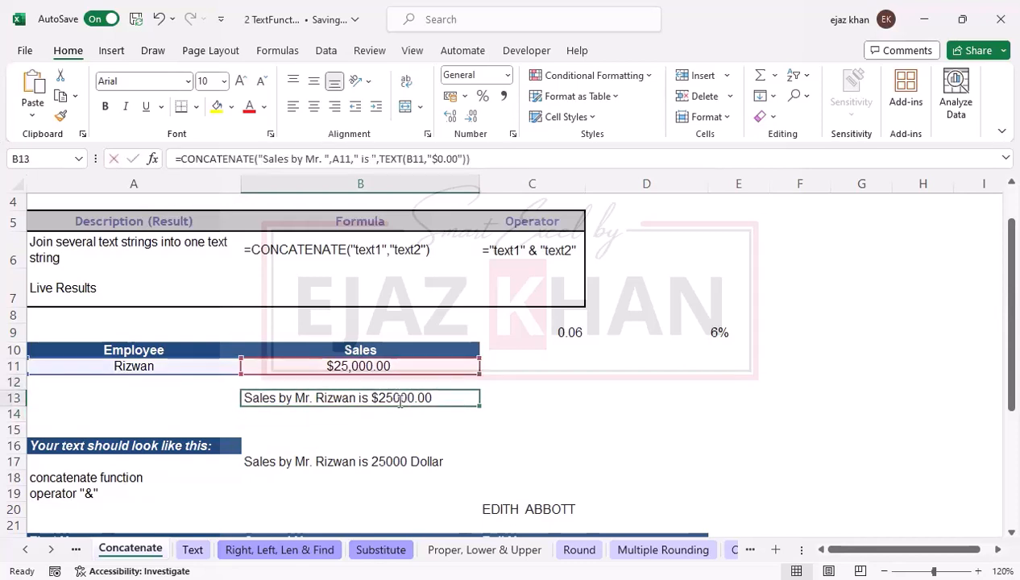
key("Return")
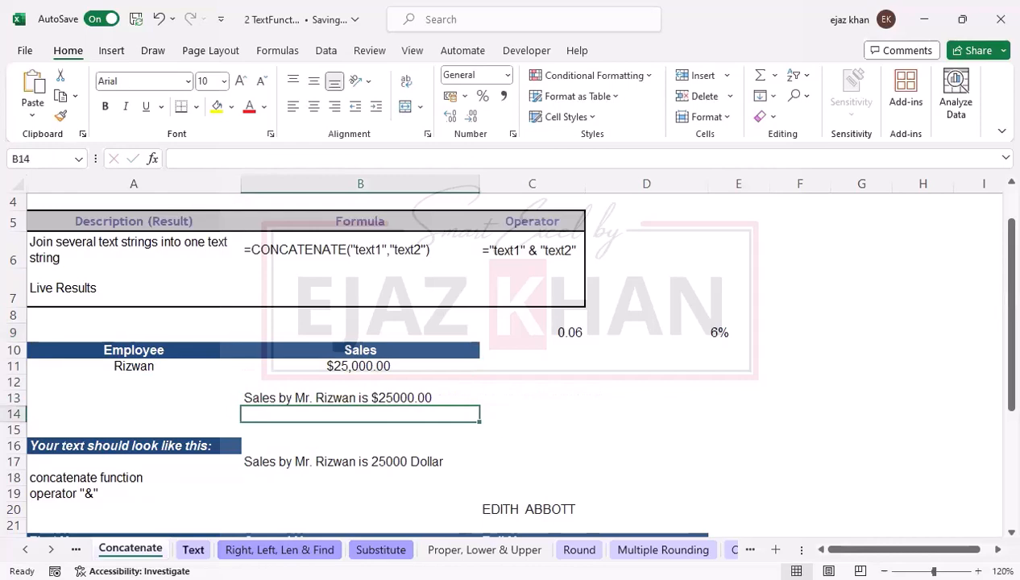
Step: Start a CONCATENATE formula in B31 of the Text sheet with B23 and the text " of company is " as its first arguments
key("ctrl+Page_Down")
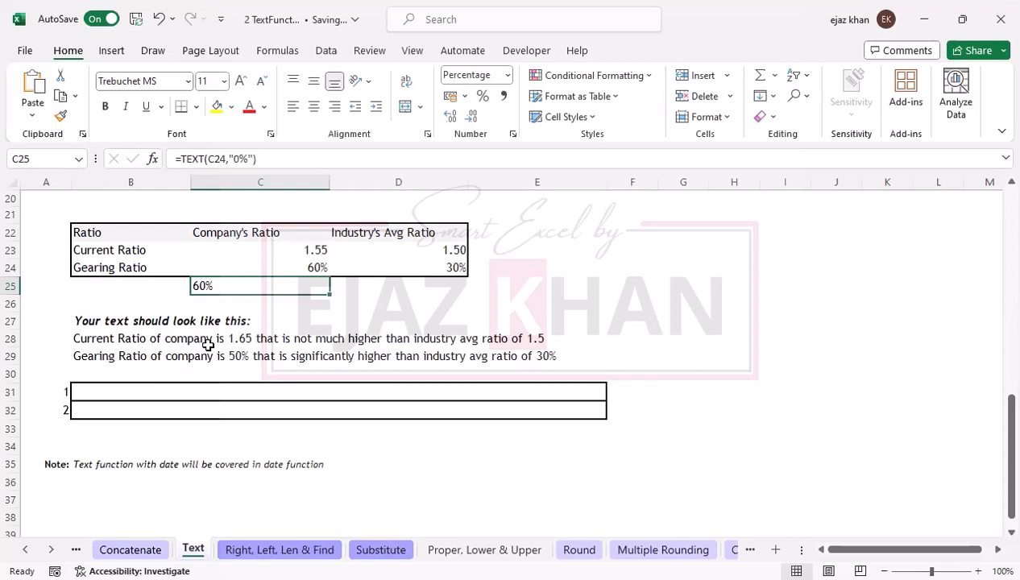
left_click(114, 253)
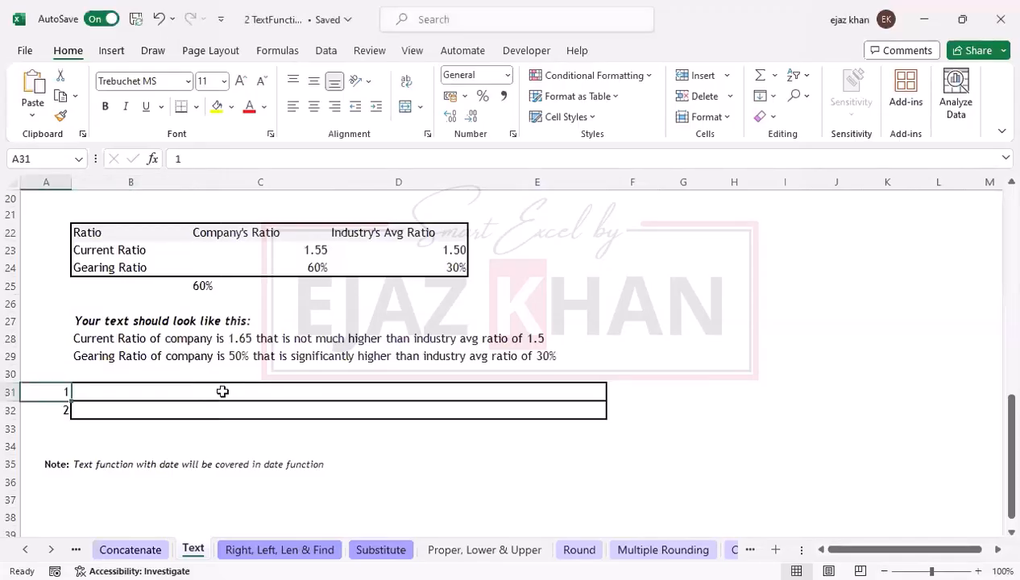
key("Right")
type("=")
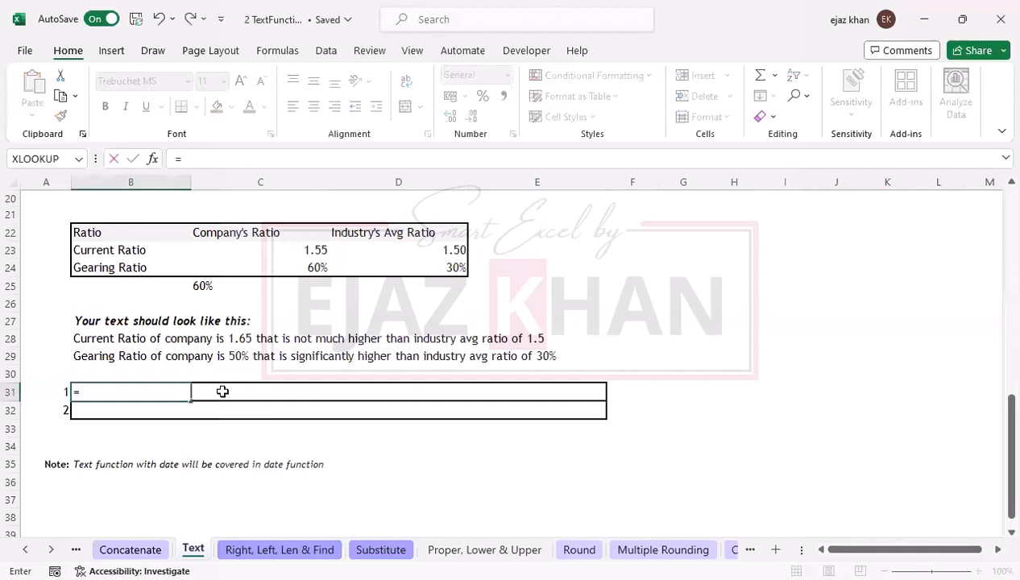
type("c")
key("Tab")
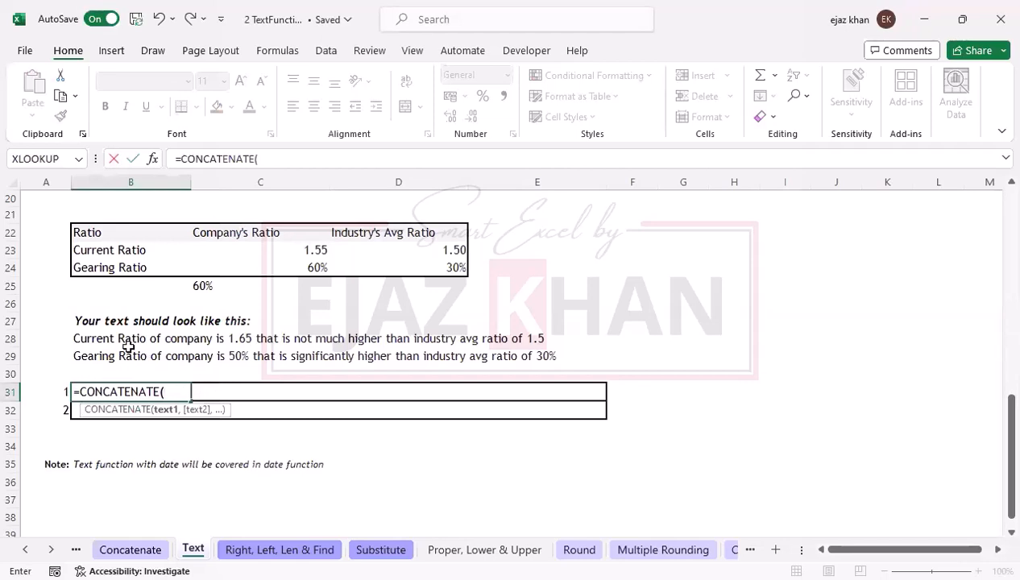
left_click(96, 250)
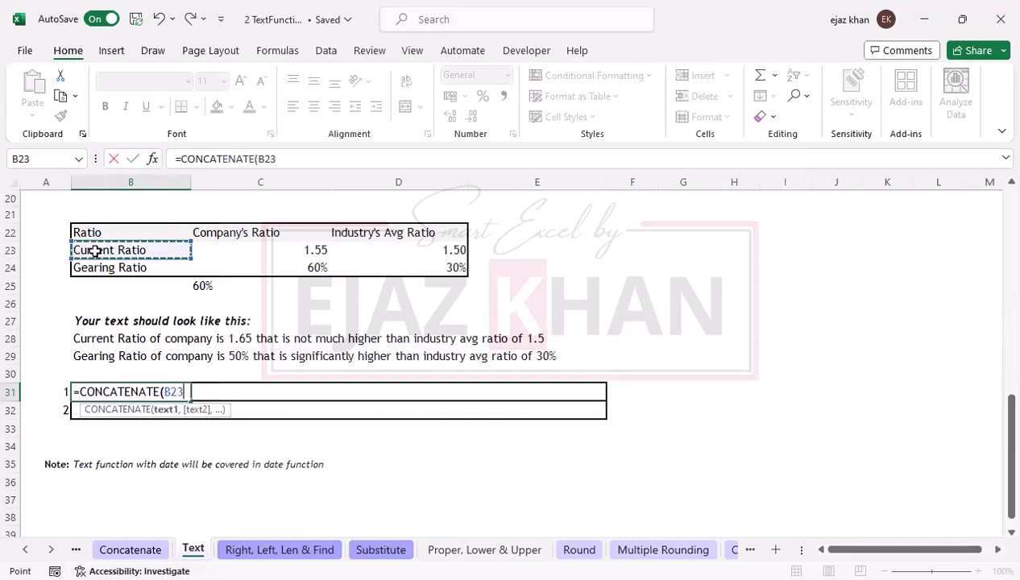
type(",")
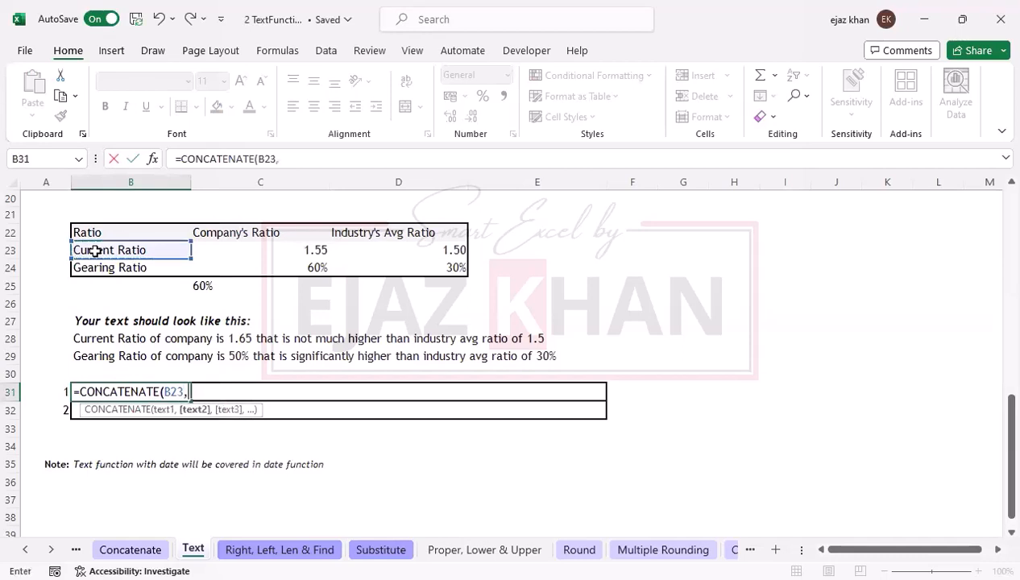
type("\" of")
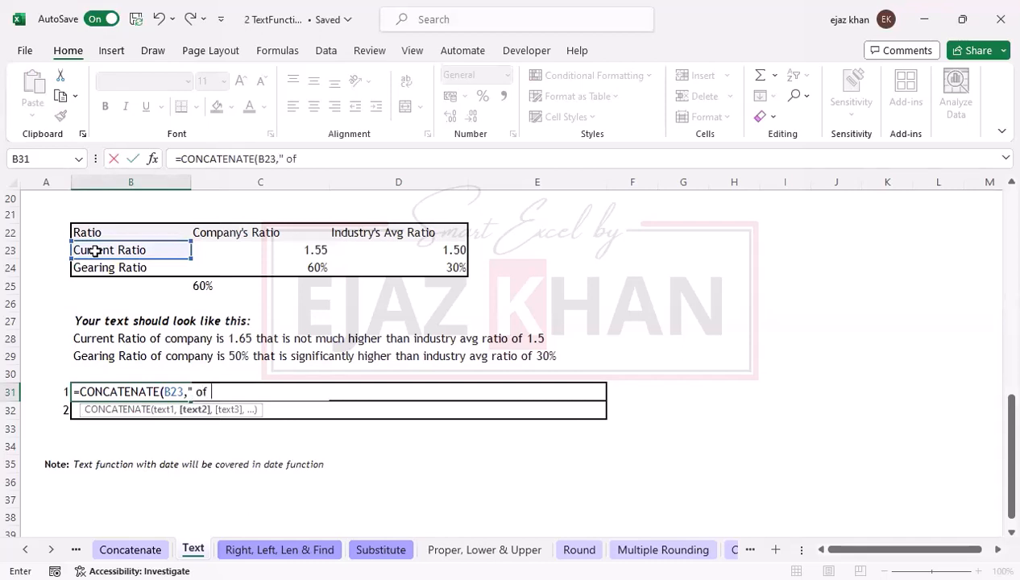
type(" company")
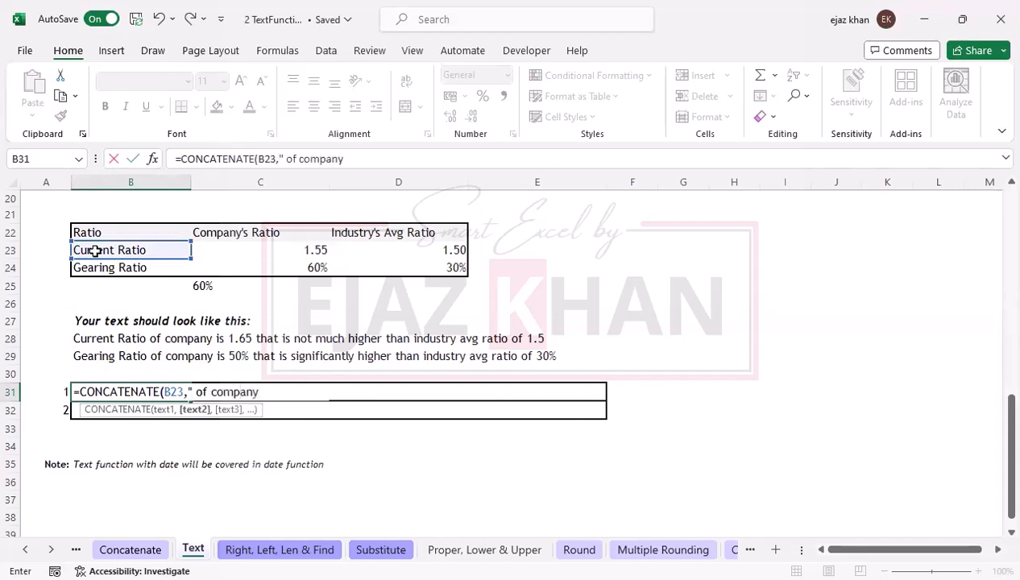
type(" is \",")
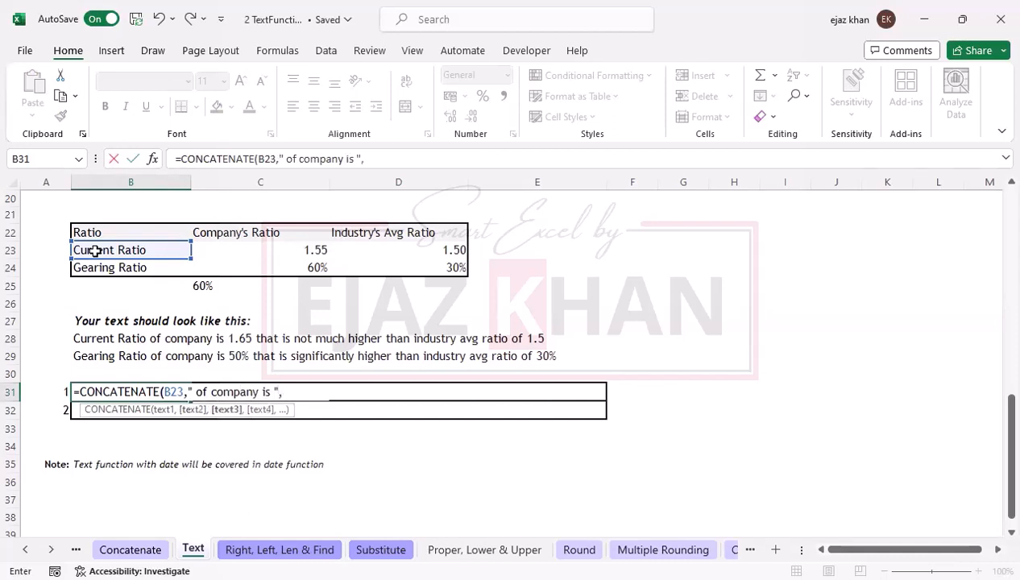
Step: Add C23 and the text " that is not much higher than industry avg ration of " as the following CONCATENATE arguments in B31
left_click(229, 247)
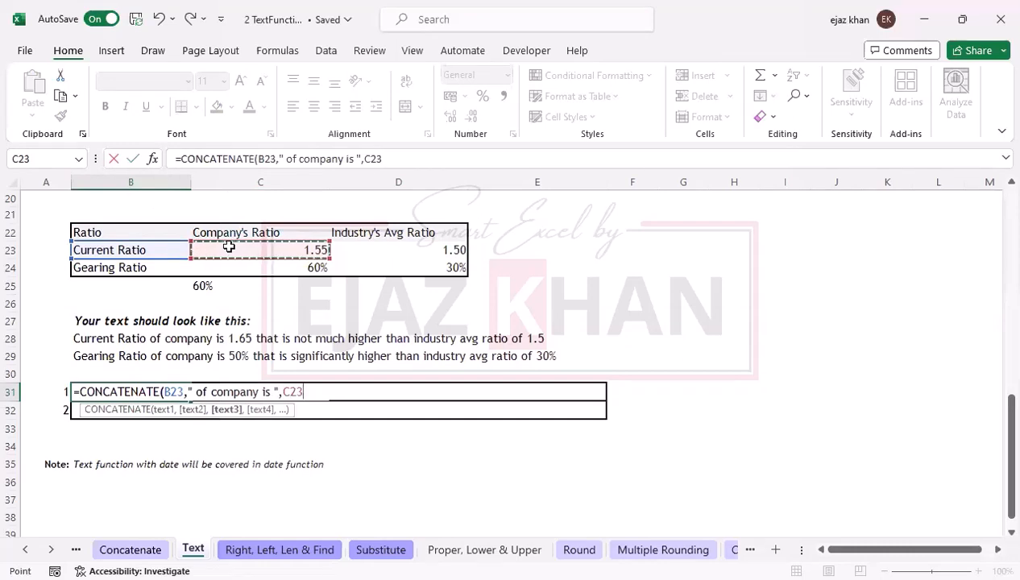
type(",")
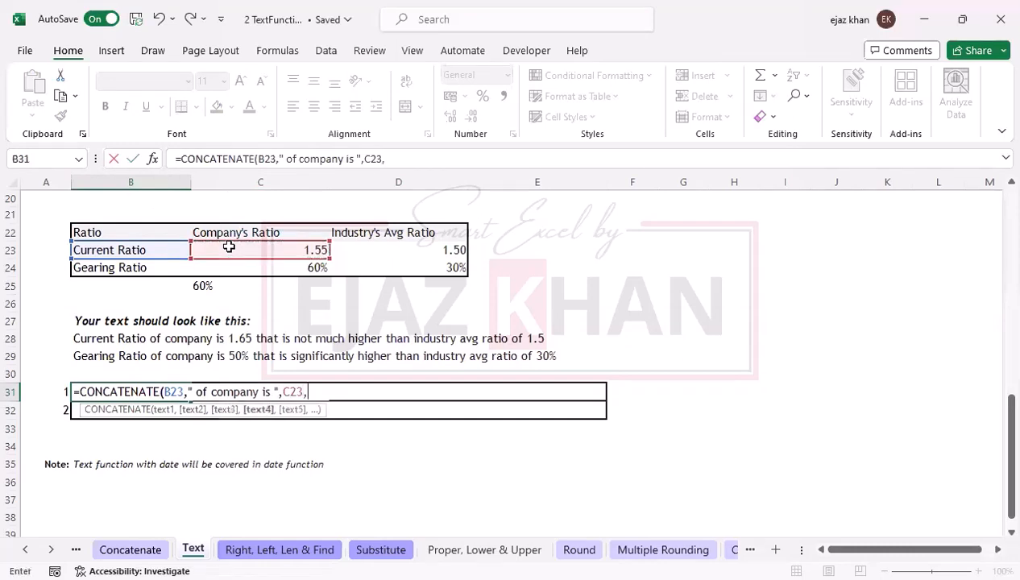
type("\" that is not m")
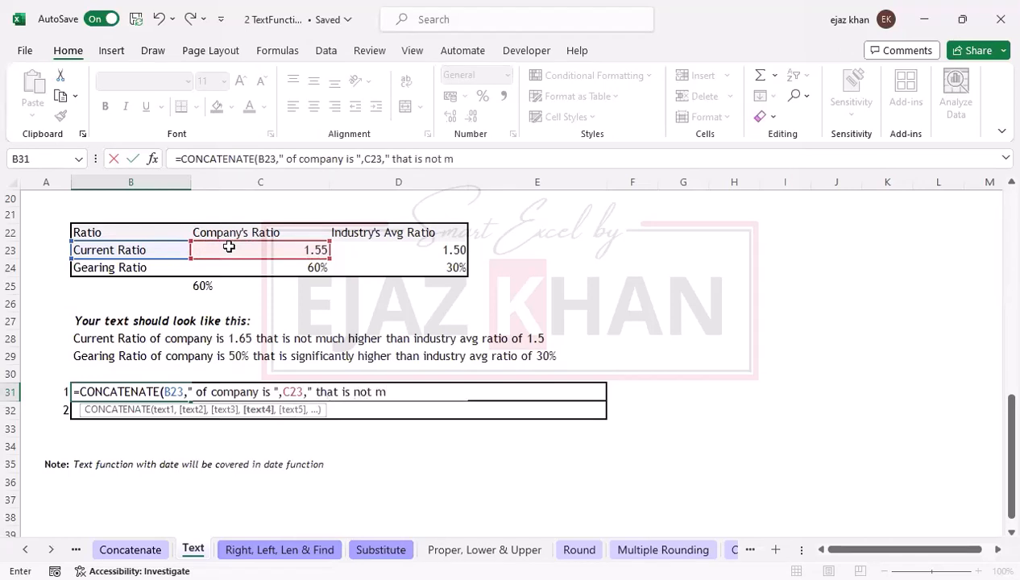
type("uch higher than ")
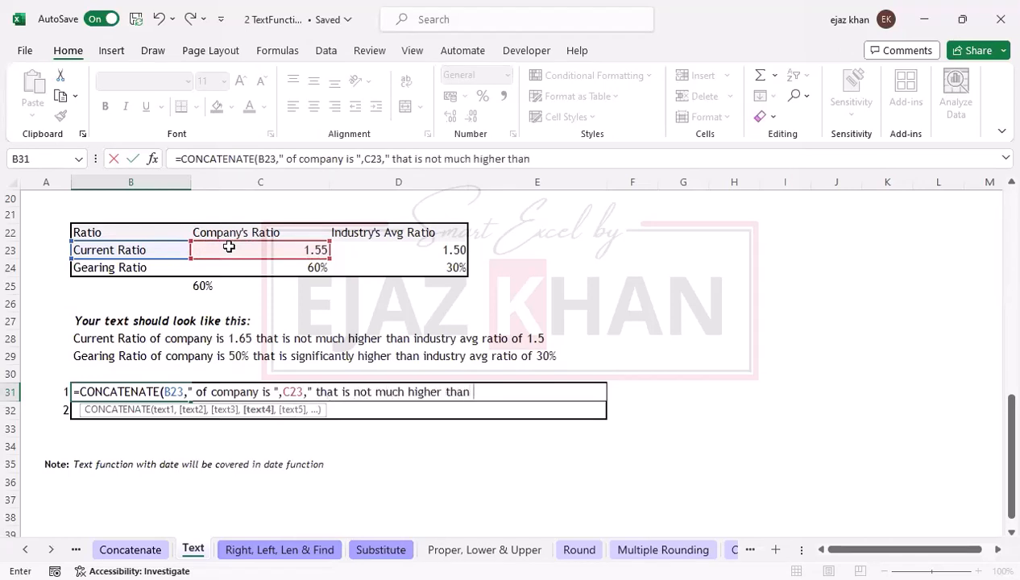
type("industry av")
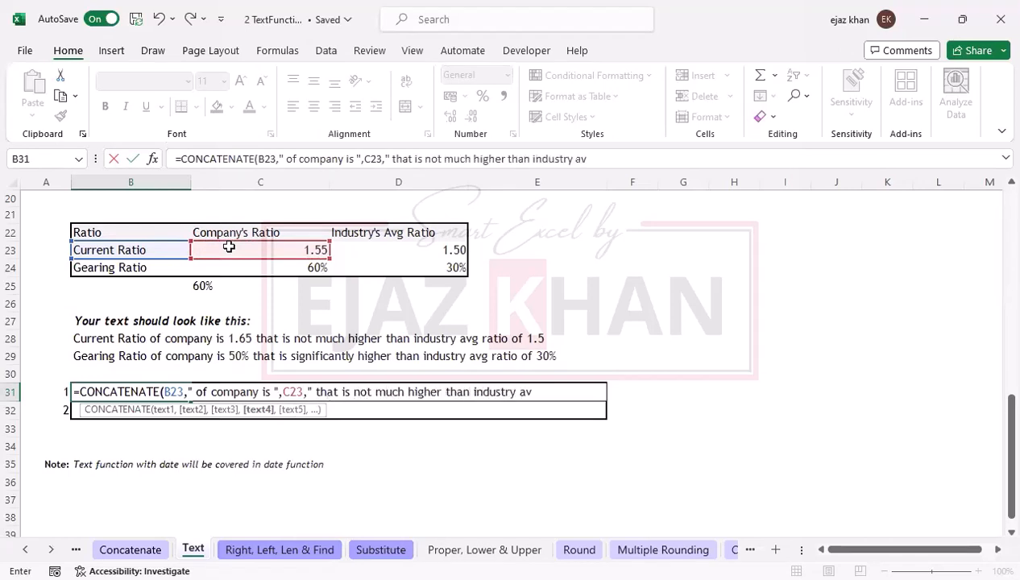
type("g of")
key("BackSpace")
key("BackSpace")
type("ration of")
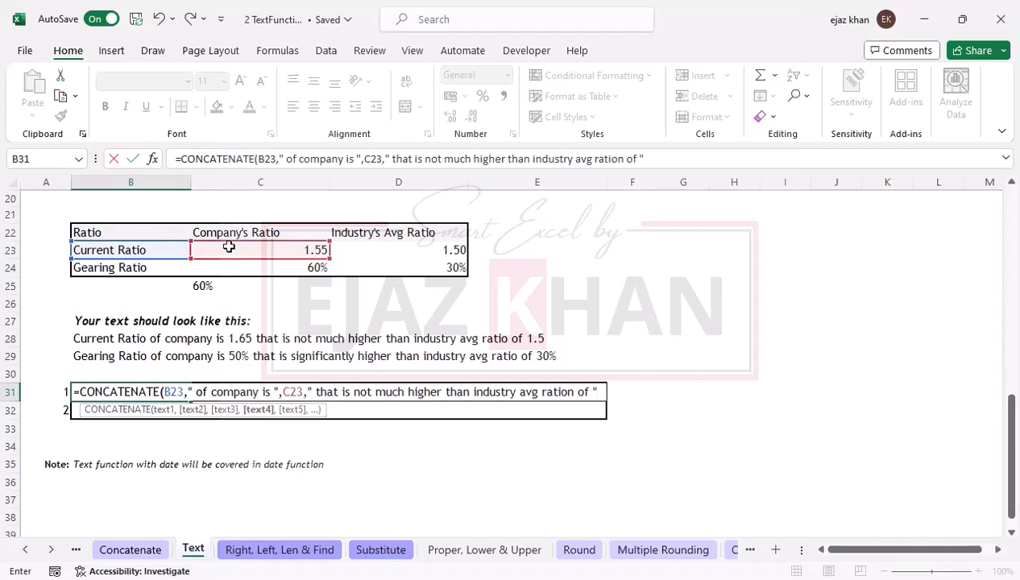
type(",")
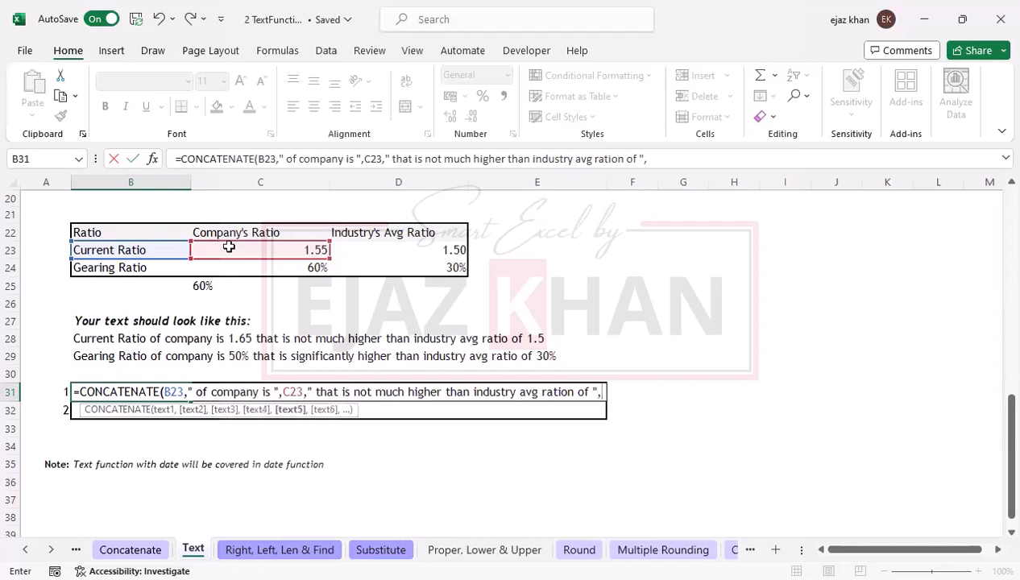
Step: Add D23 as the last argument and complete the CONCATENATE formula in B31
left_click(366, 250)
type(")")
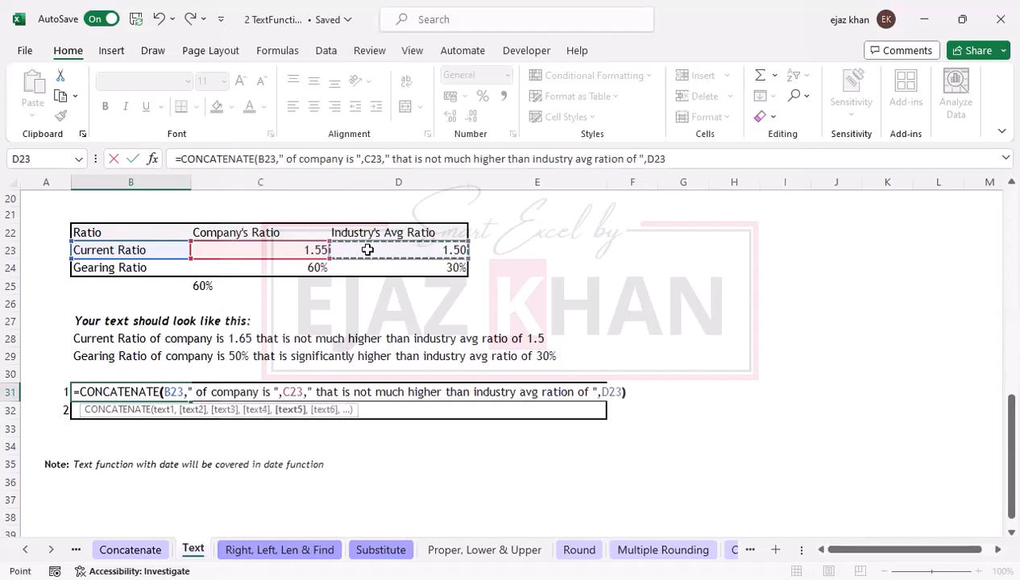
key("Tab")
key("Down")
key("Down")
key("Left")
key("Down")
key("Down")
key("Down")
key("Down")
key("Down")
key("Down")
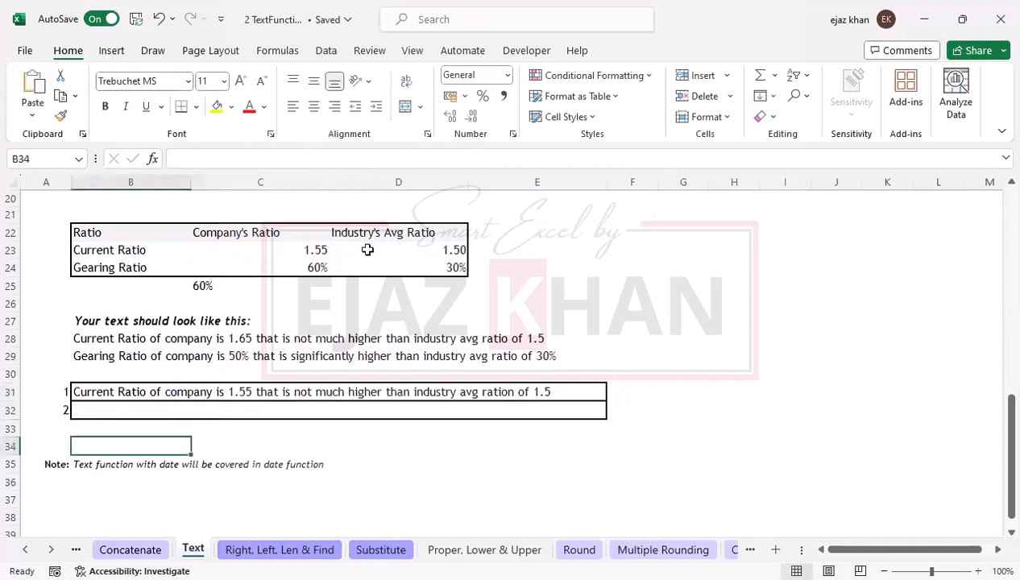
key("Down")
key("Down")
key("Up")
key("Up")
key("Up")
key("Up")
key("Up")
key("Up")
key("Up")
key("Up")
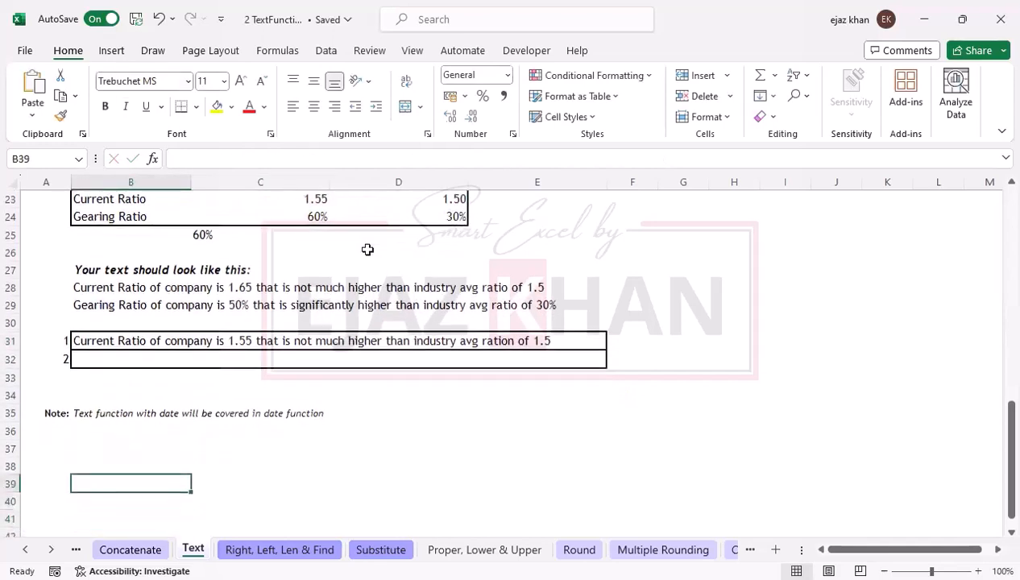
key("Up")
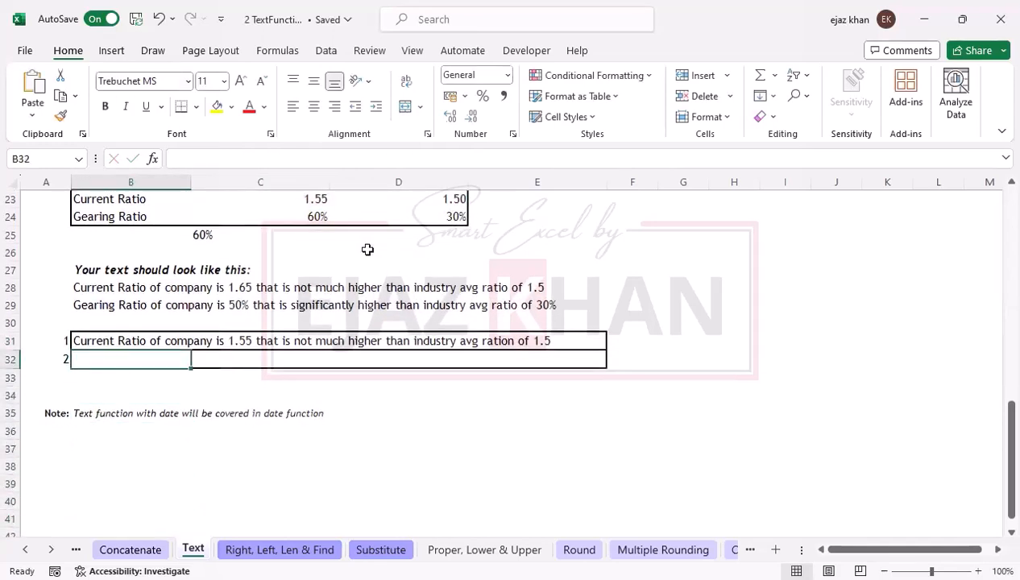
key("Right")
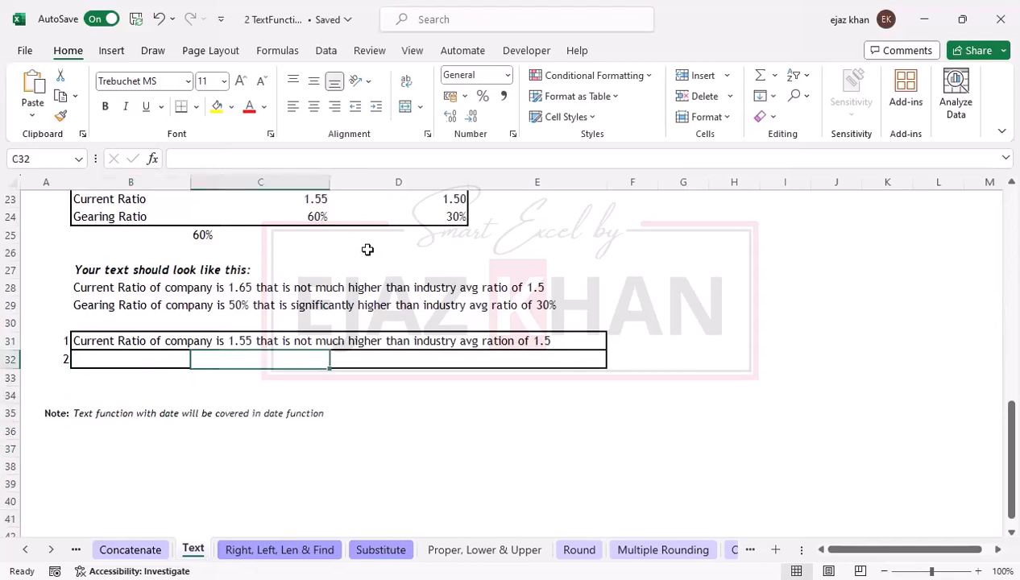
key("Right")
key("Right")
key("Right")
key("Up")
key("Up")
key("Right")
key("Up")
key("Up")
key("Up")
key("Left")
key("Up")
key("Up")
key("Up")
key("Up")
key("Up")
key("Up")
key("Up")
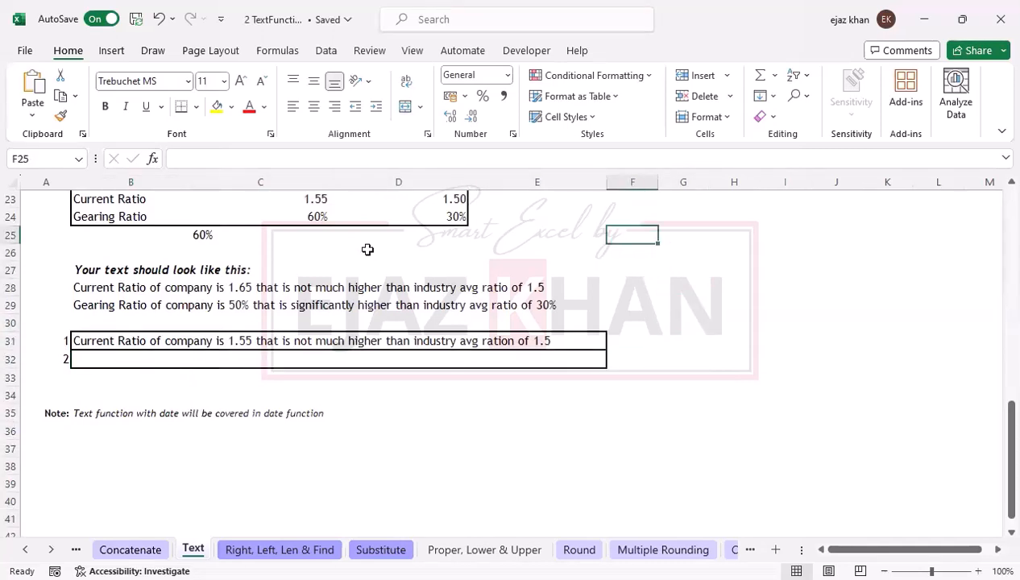
key("Down")
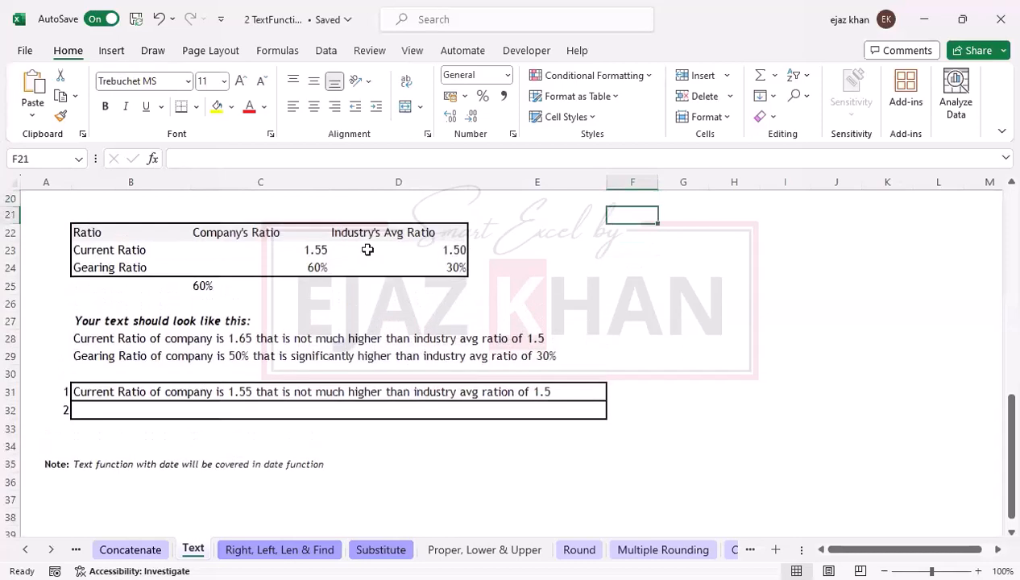
key("Down")
key("Down")
key("Left")
key("Down")
key("Down")
key("Left")
key("Up")
key("Left")
key("Right")
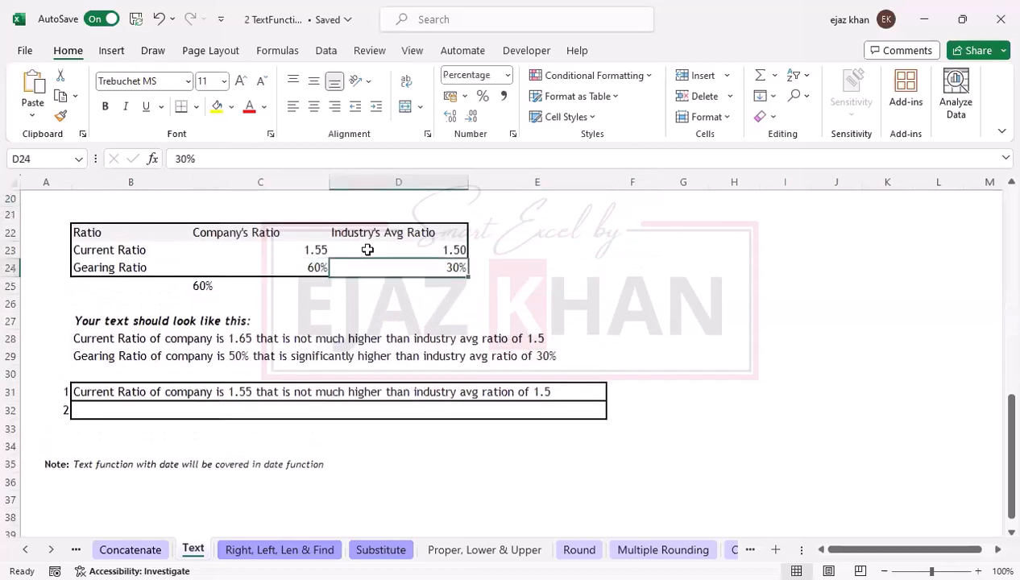
Step: Enter a TEXT formula in E25 for the company's gearing ratio in C24, accepting the proposed correction =TEXT(C24,"0"%)
key("Right")
key("Down")
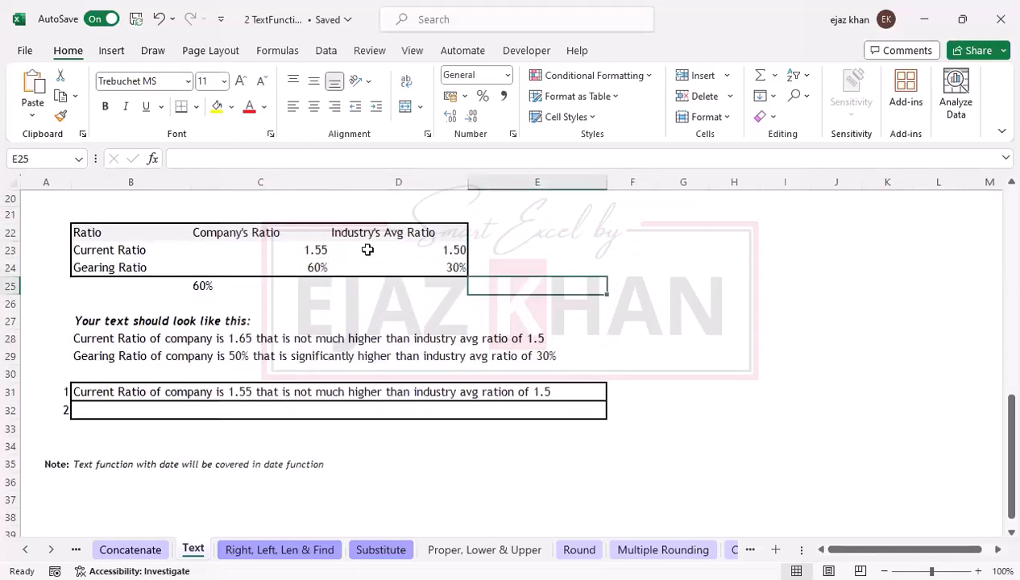
type("=")
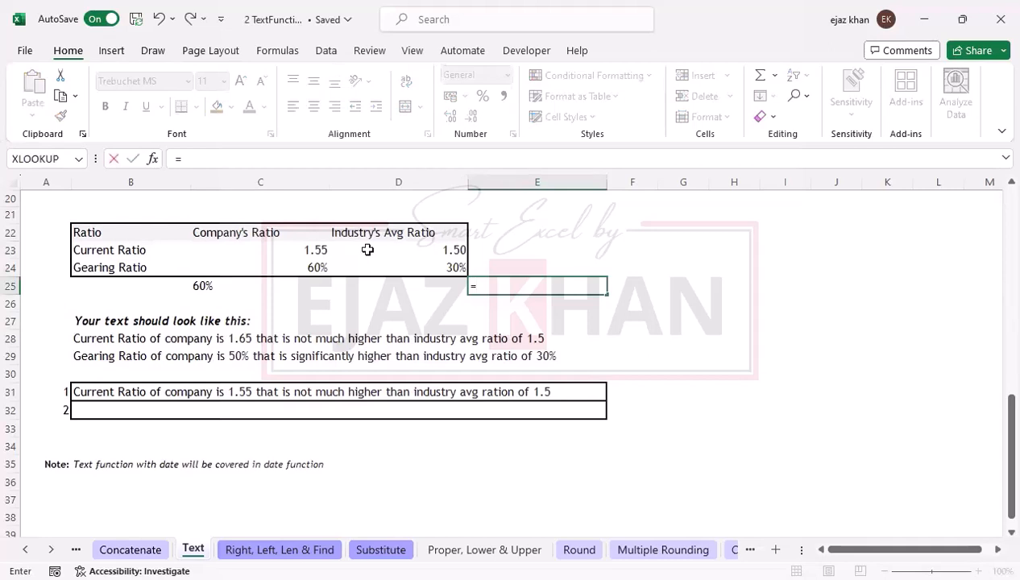
type("t")
key("Tab")
key("Left")
key("Left")
key("Up")
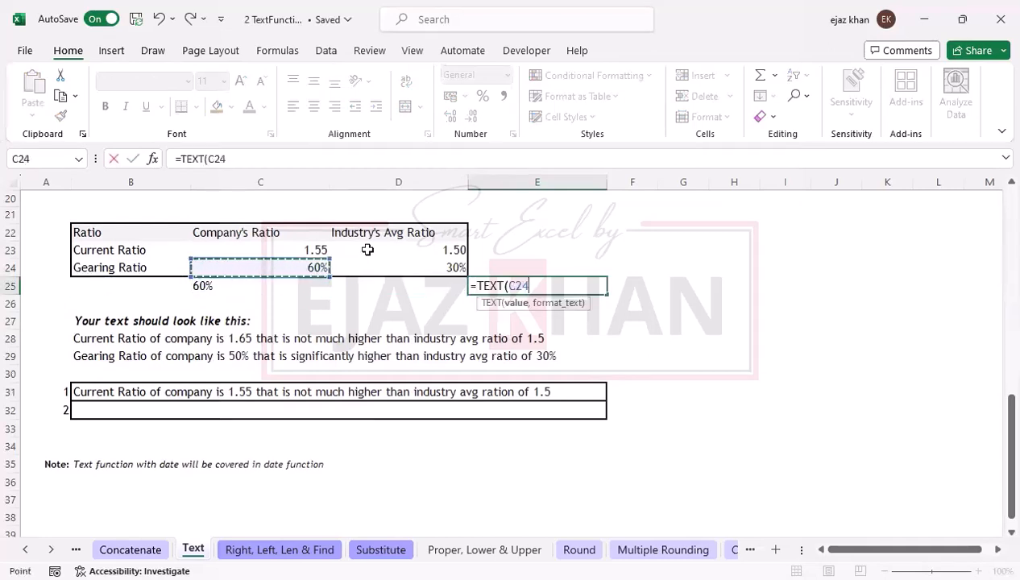
type(",")
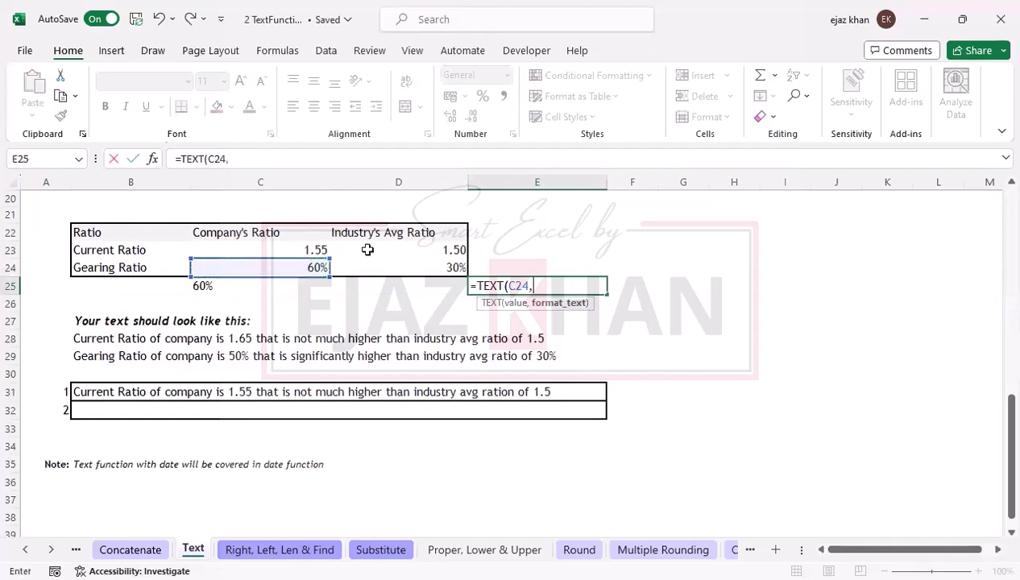
type("\"0%)")
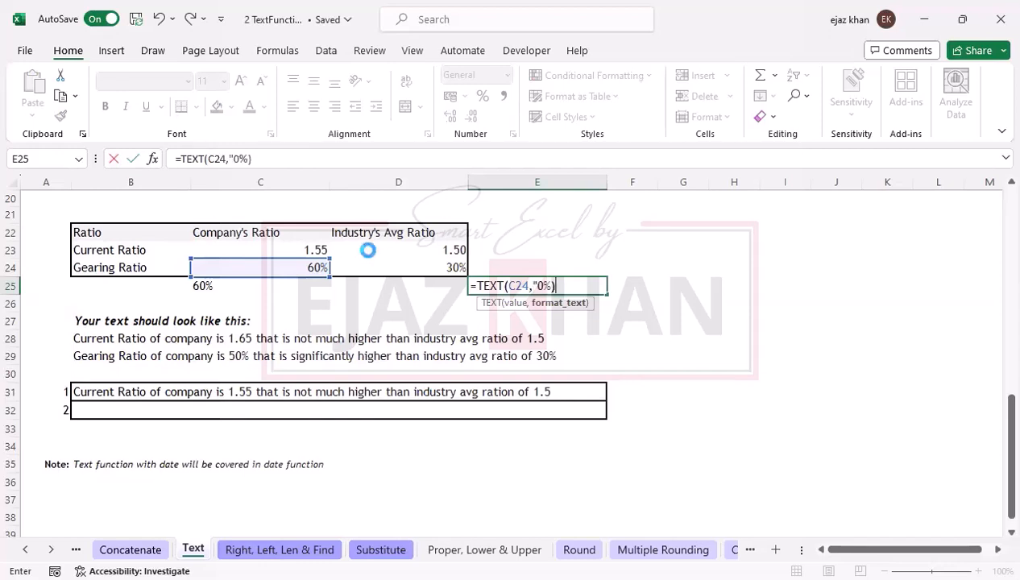
key("Return")
key("Return")
key("Up")
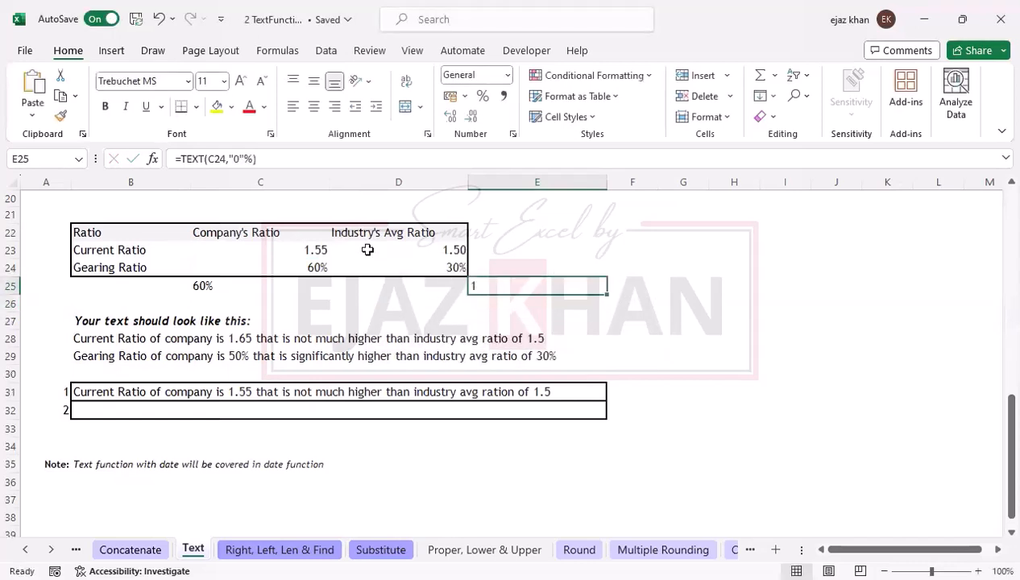
Step: Move the closing quotation mark behind the percent sign in E25 so the formula reads =TEXT(C24,"0%")
double_click(497, 285)
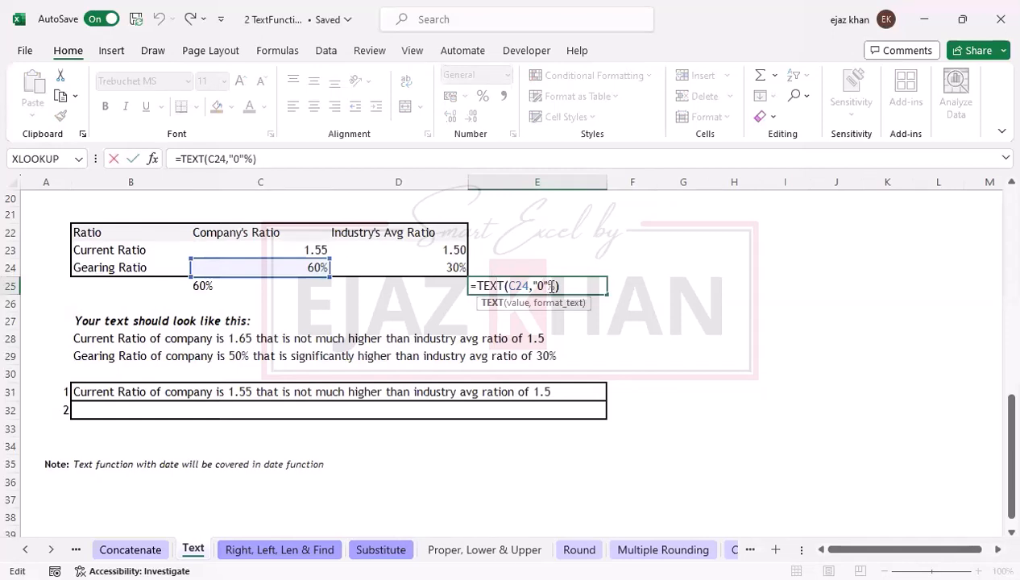
left_click(551, 286)
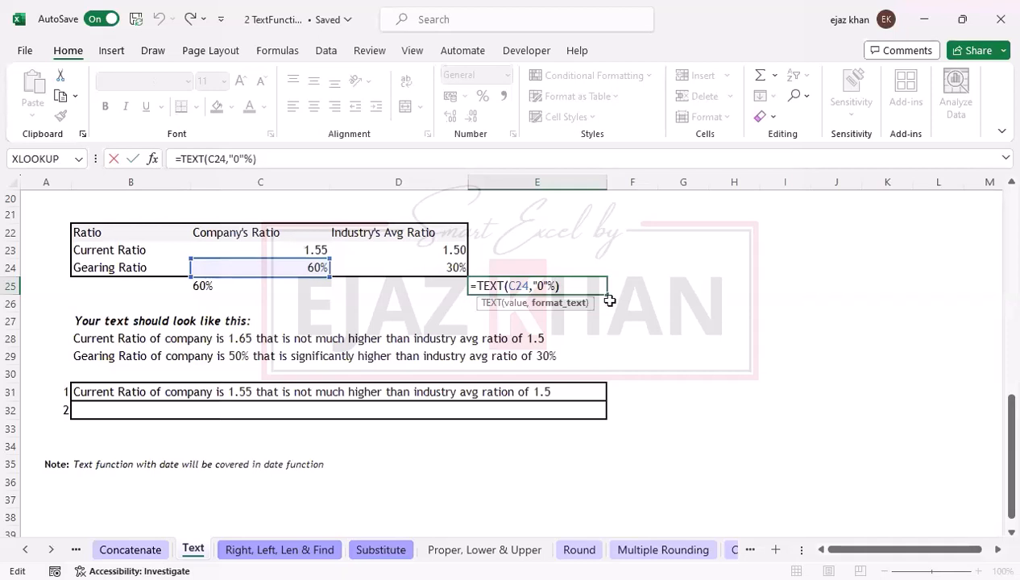
key("BackSpace")
type("\"")
key("ctrl+Return")
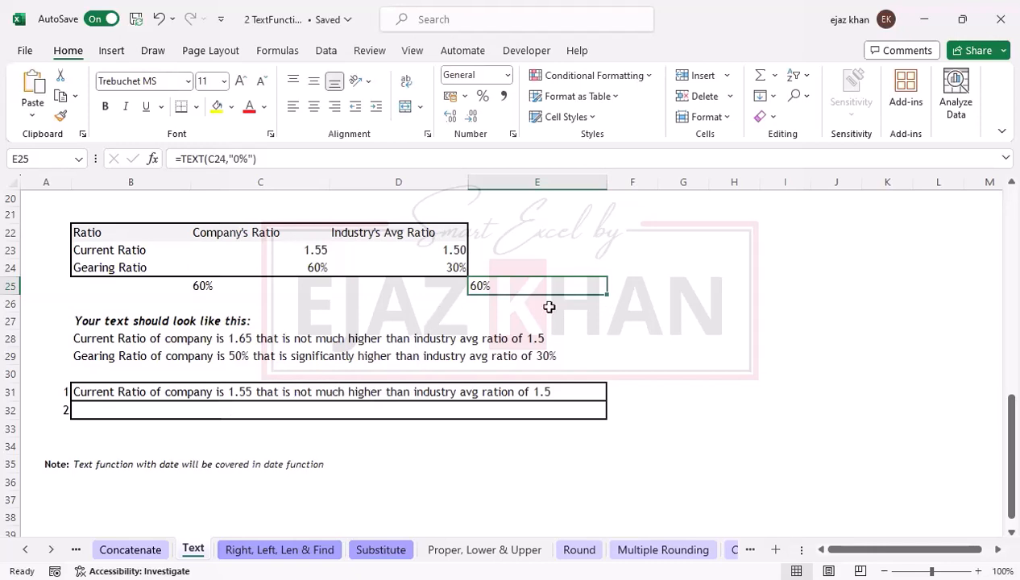
left_click(623, 288)
type("=")
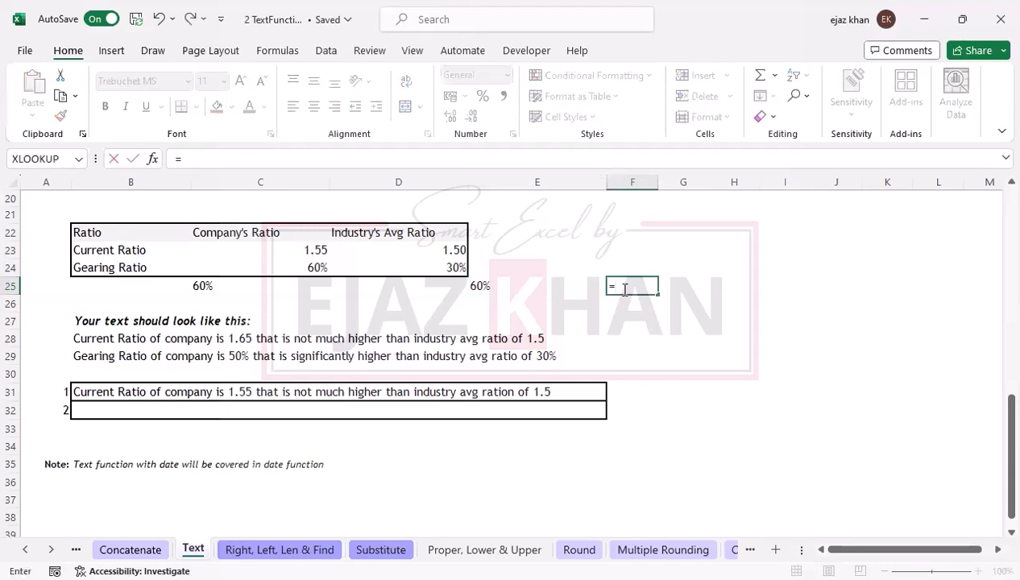
type("text")
left_click(452, 266)
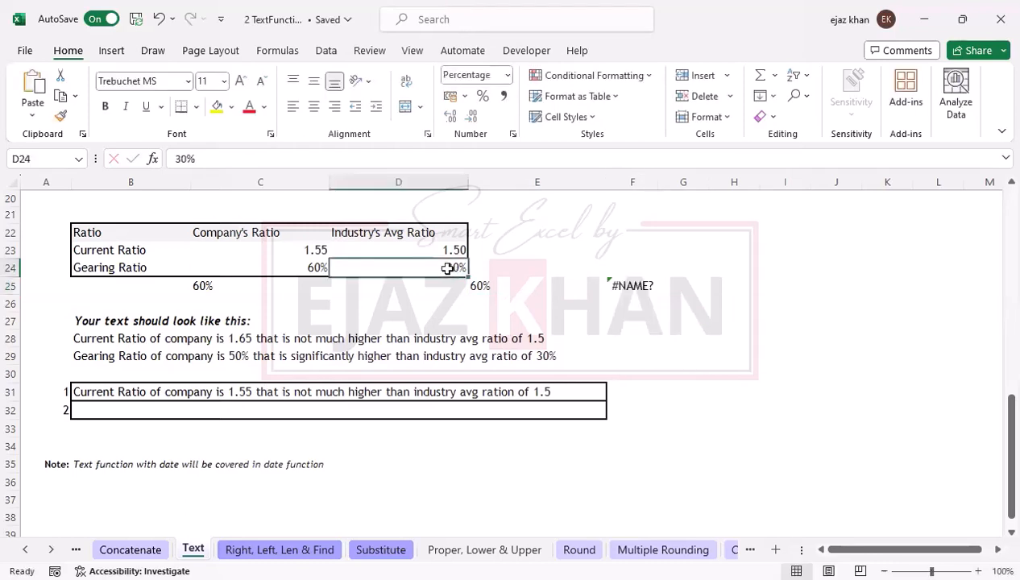
Step: Enter =TEXT(D24,"0%") in F25 to format the industry's average gearing ratio as percentage text
left_click(623, 285)
type("=")
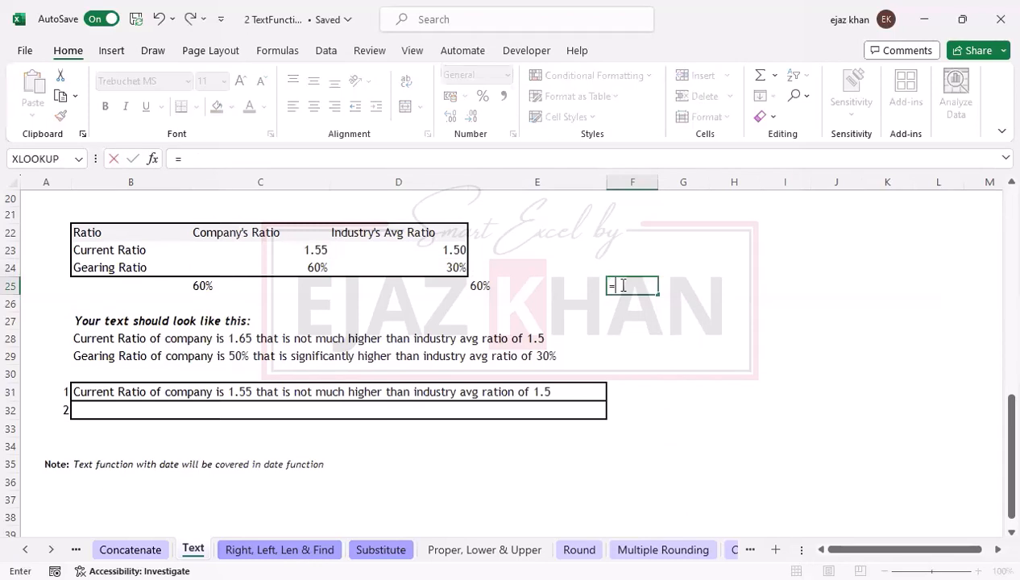
type("text(")
left_click(435, 267)
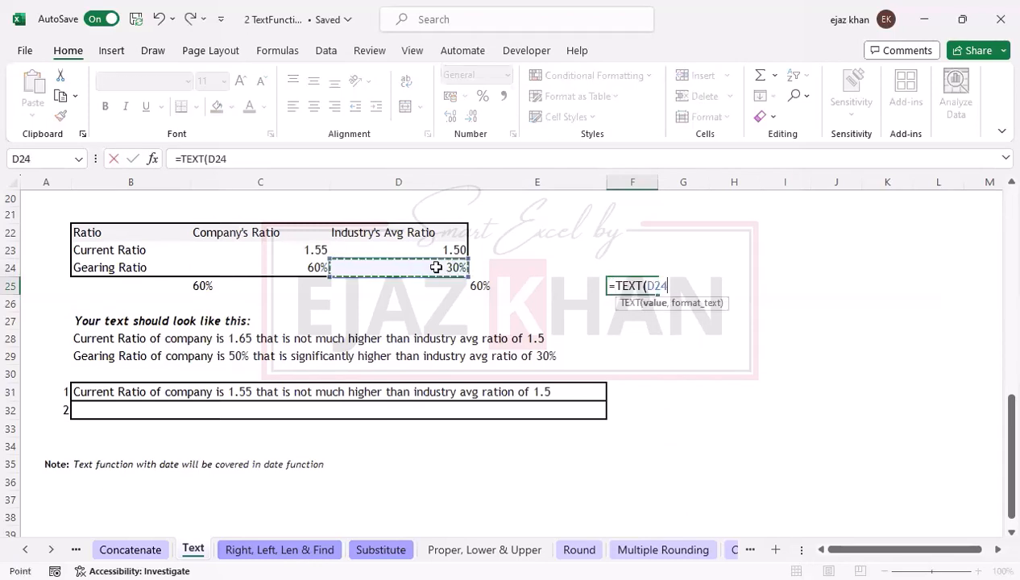
type(",\"0")
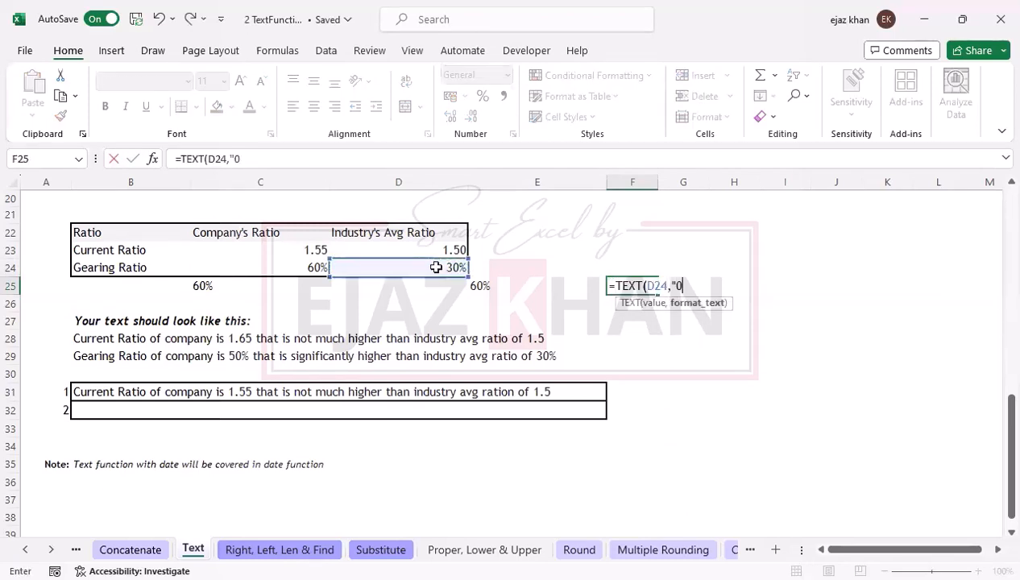
type("%\")")
key("ctrl+Return")
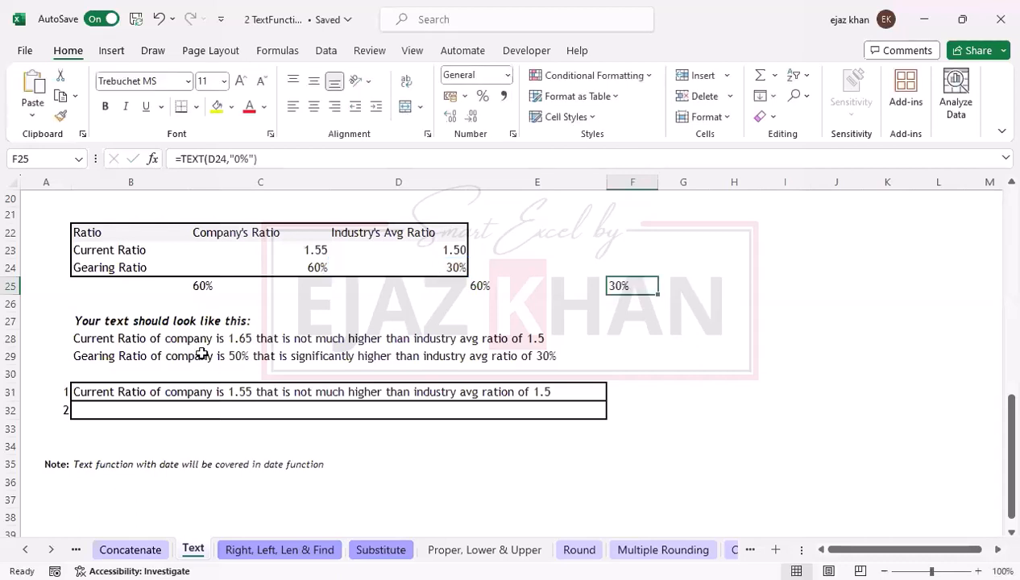
Step: Start a CONCATENATE formula in B32 with B24 and the text " of company is " as its first arguments
left_click(98, 407)
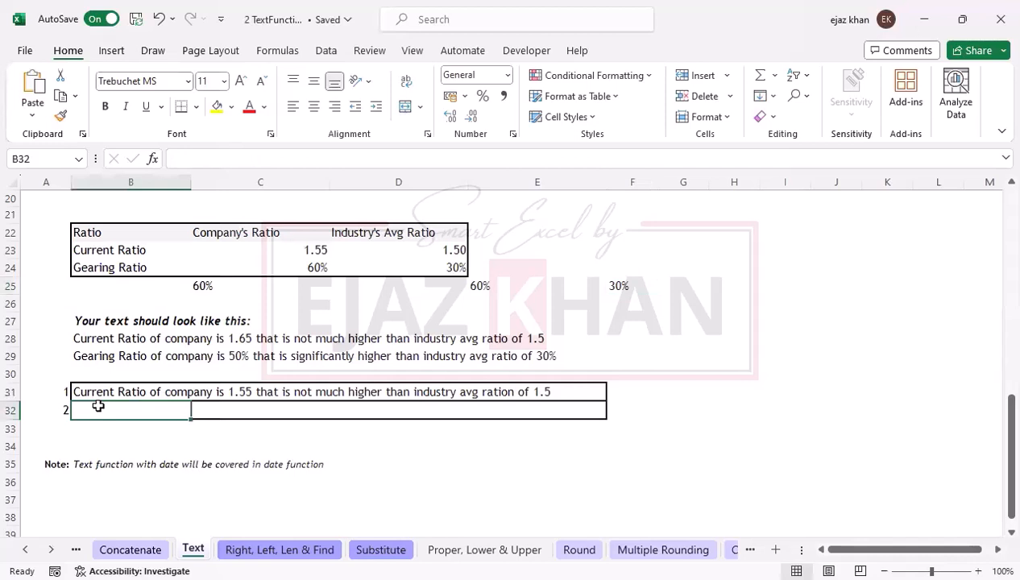
type("=CONCAT(")
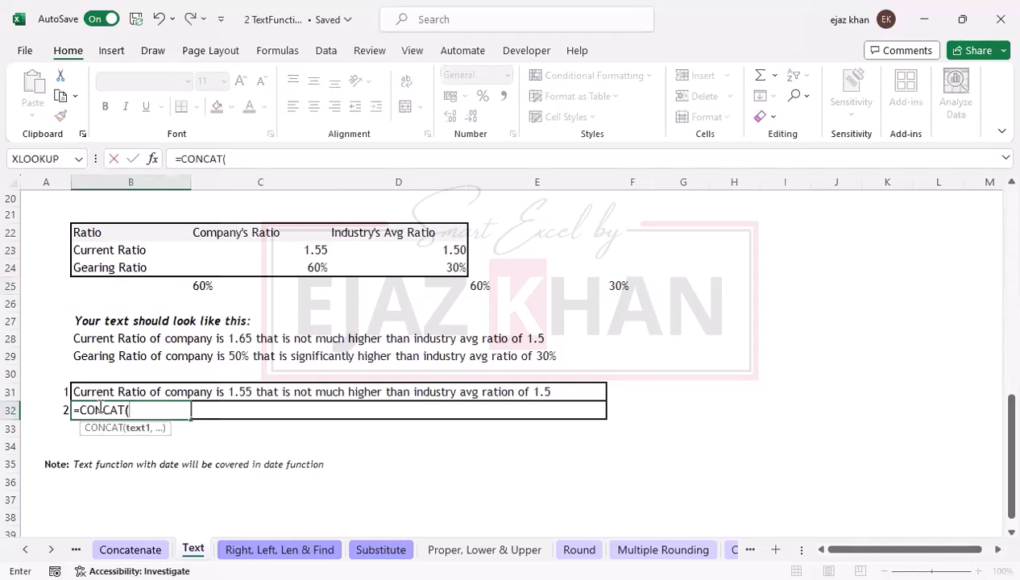
key("BackSpace")
type("ENATE(")
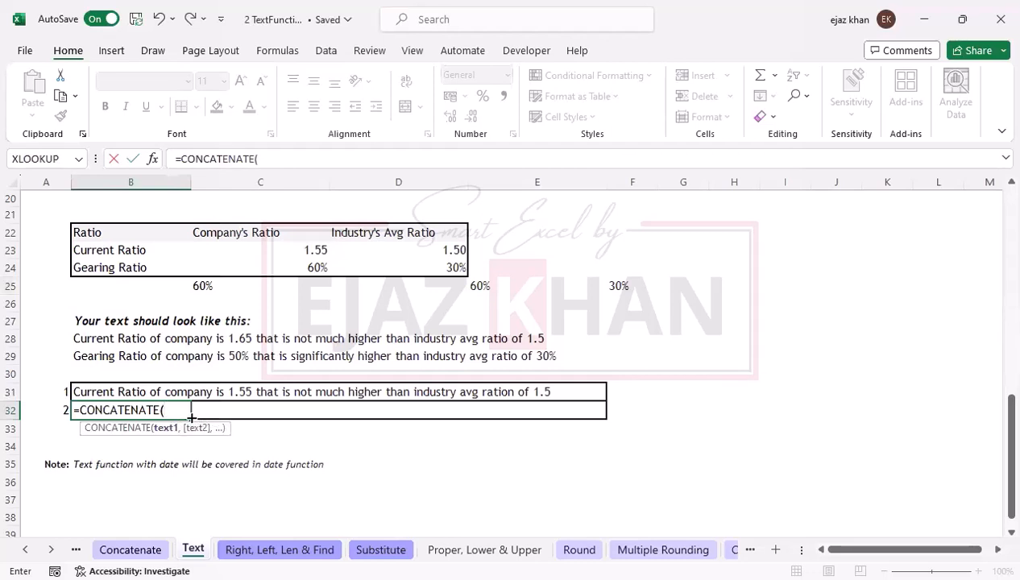
left_click(103, 270)
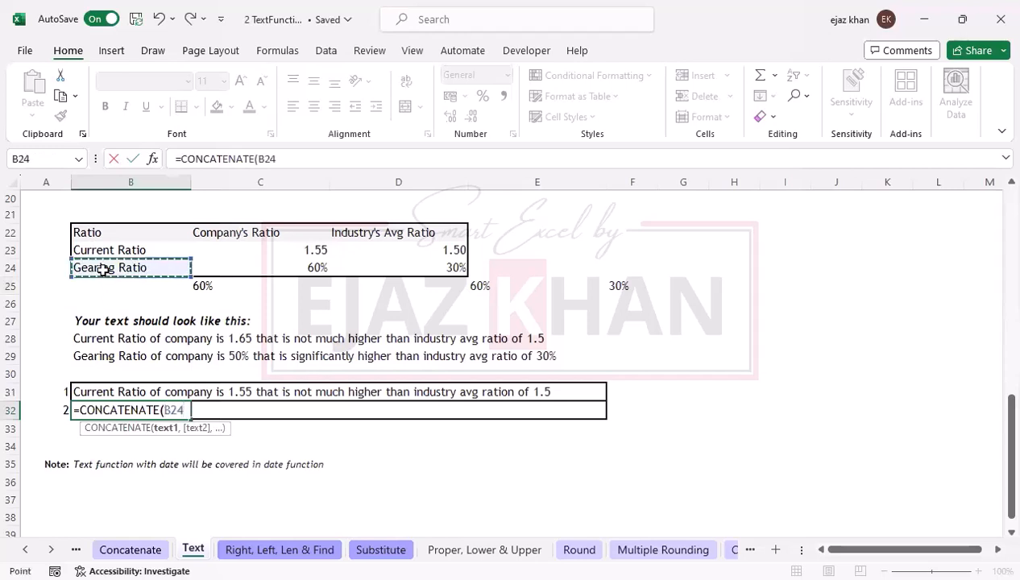
type(",\"")
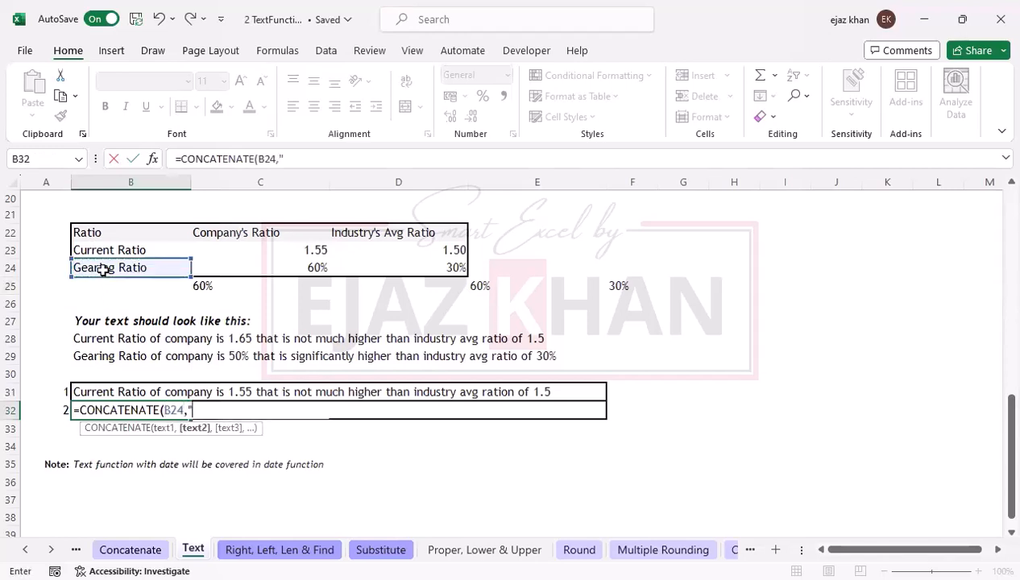
type(" of comp")
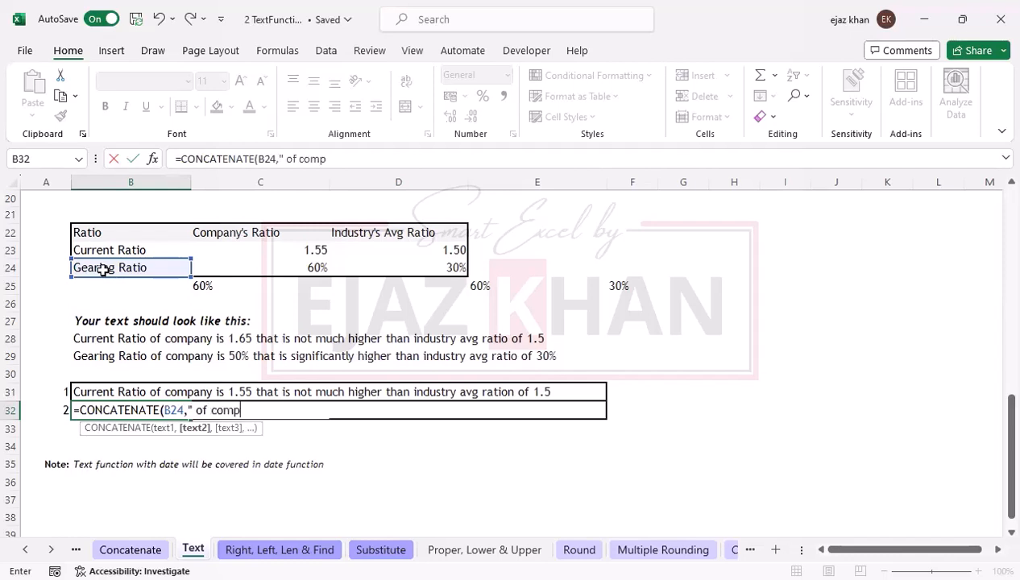
type("any is \",")
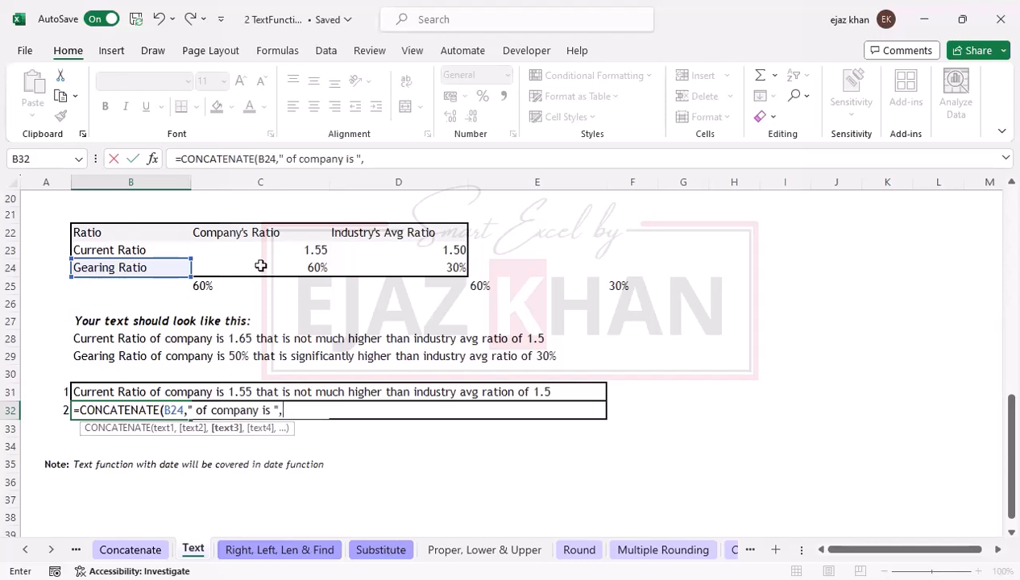
Step: Add E25 and the text " that is significantly higher than industry avg ratio of " as the following CONCATENATE arguments in B32
left_click(473, 284)
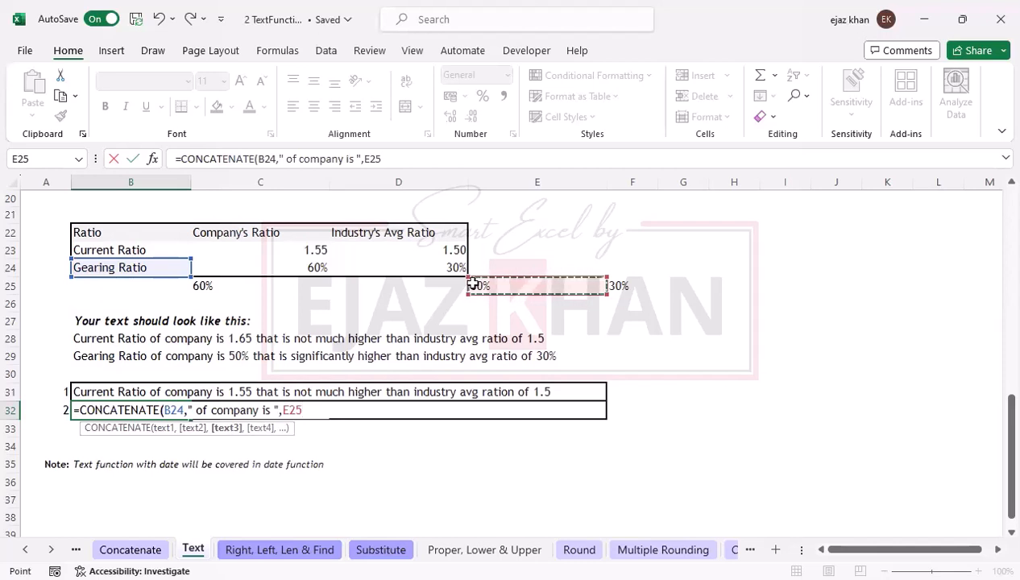
type(",")
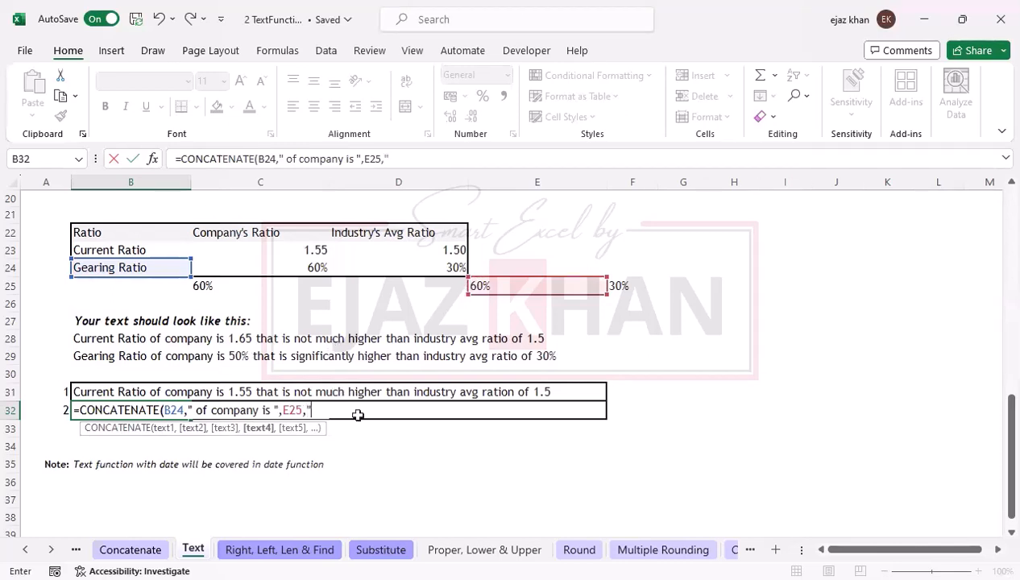
type(" \" taht")
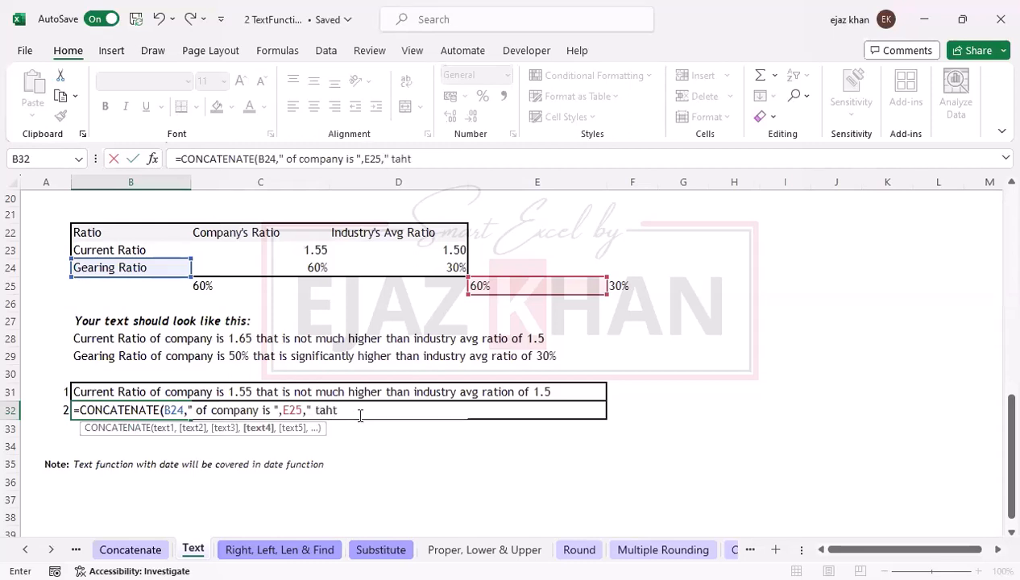
key("BackSpace")
key("BackSpace")
key("BackSpace")
key("BackSpace")
type("that is significan")
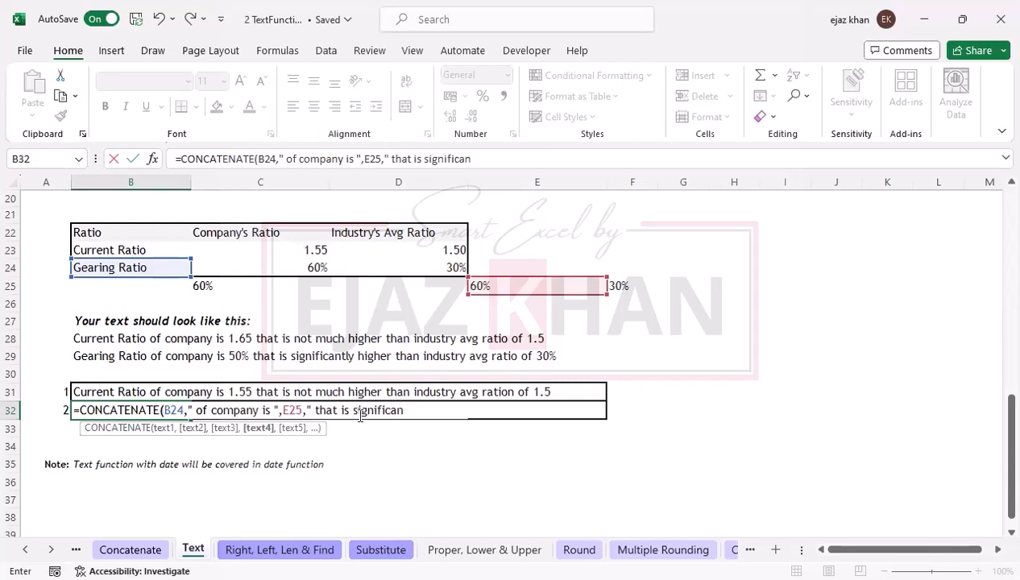
type("tly hig")
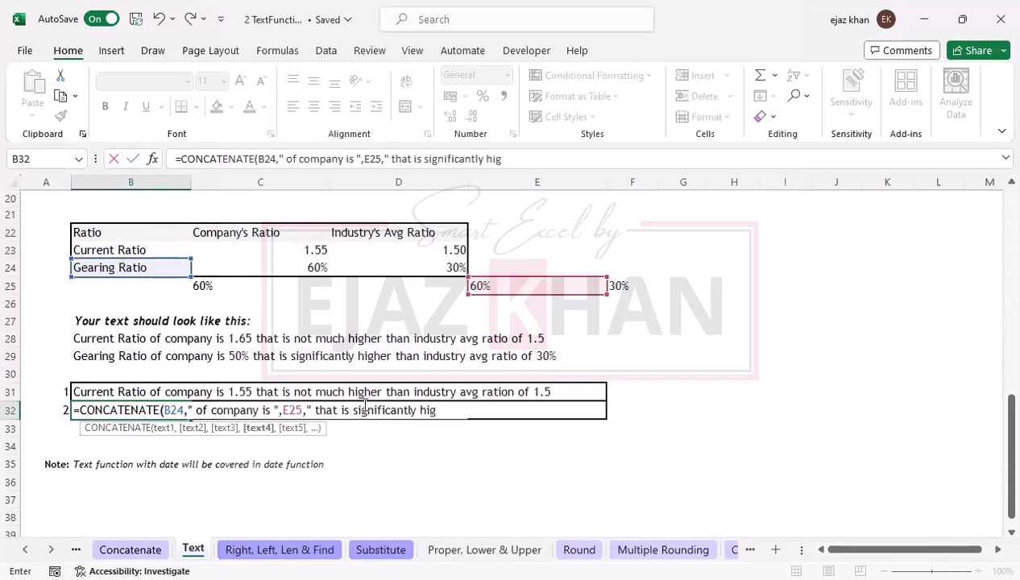
type("her than indus")
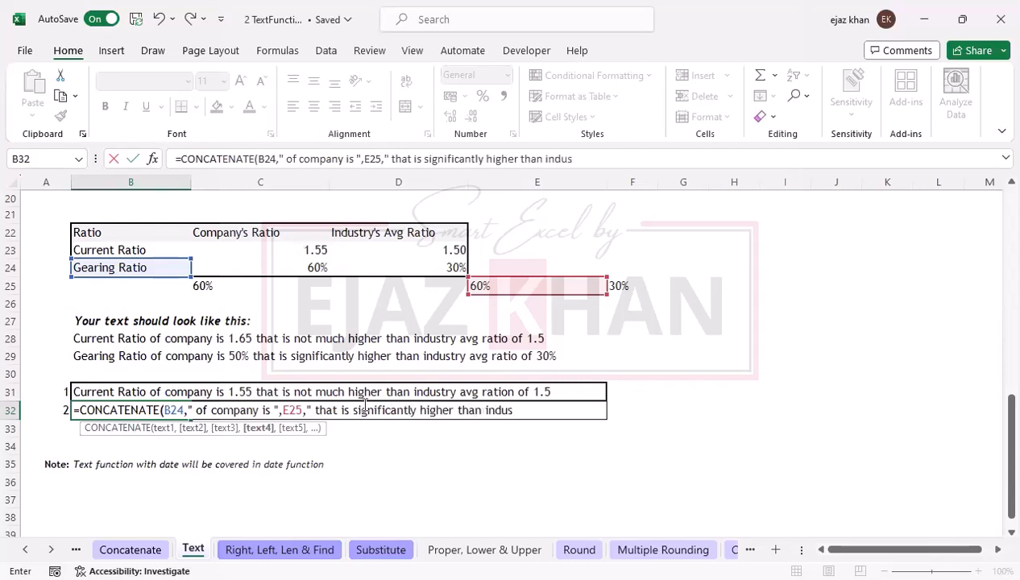
type("try avg ratio of")
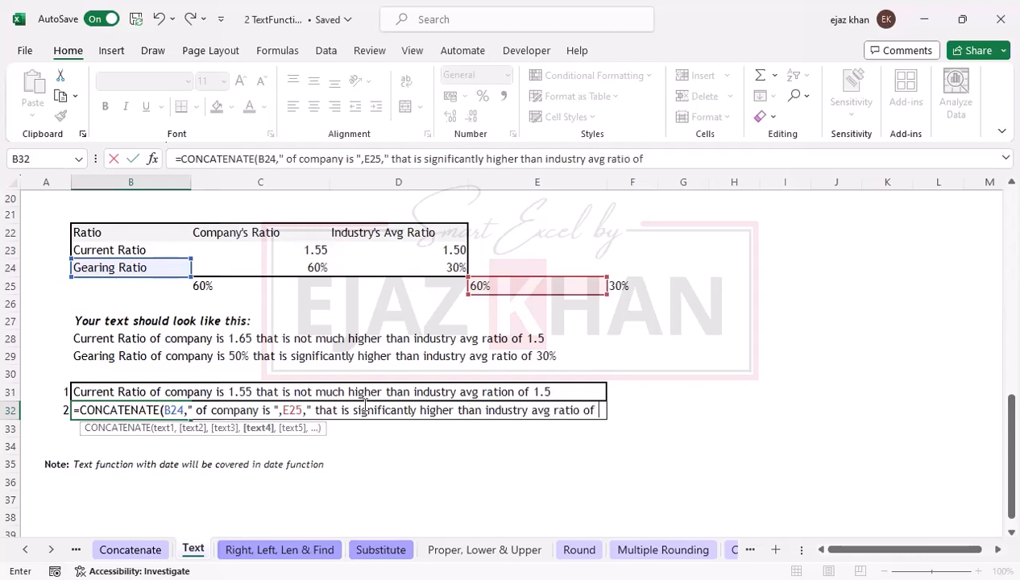
type(" \",")
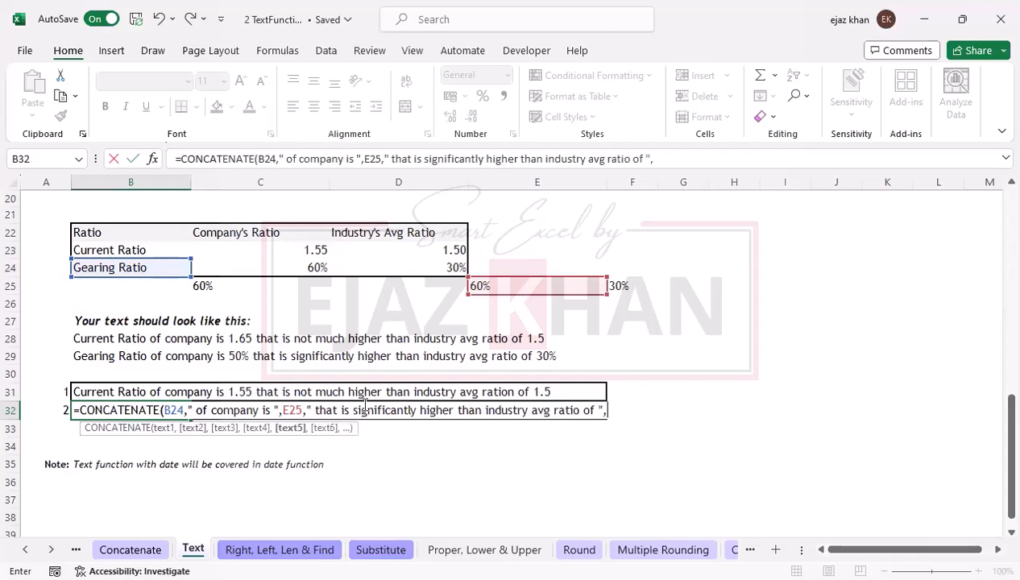
Step: Add F25 as the last argument and complete the CONCATENATE formula in B32
left_click(625, 287)
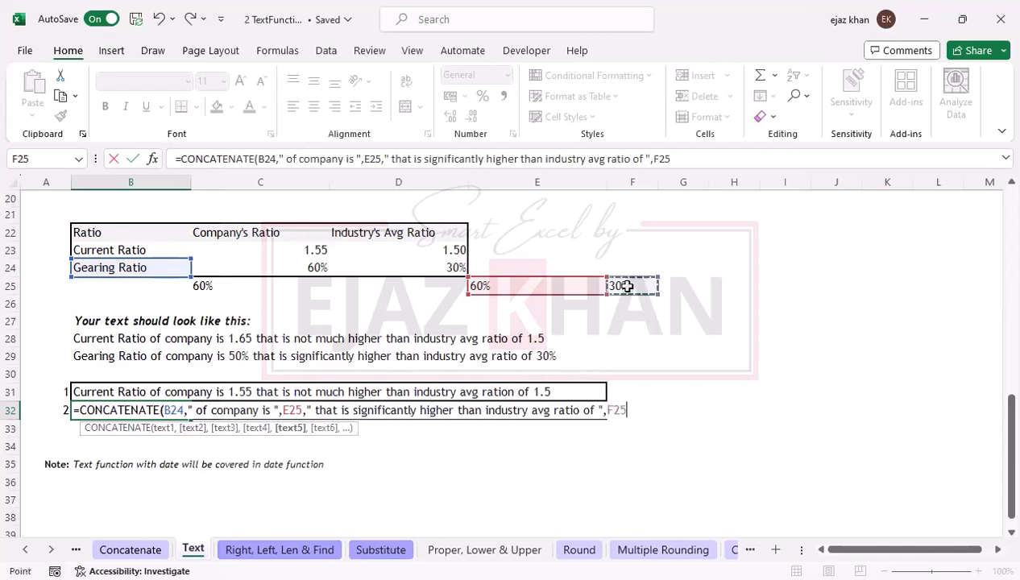
type(")")
key("Return")
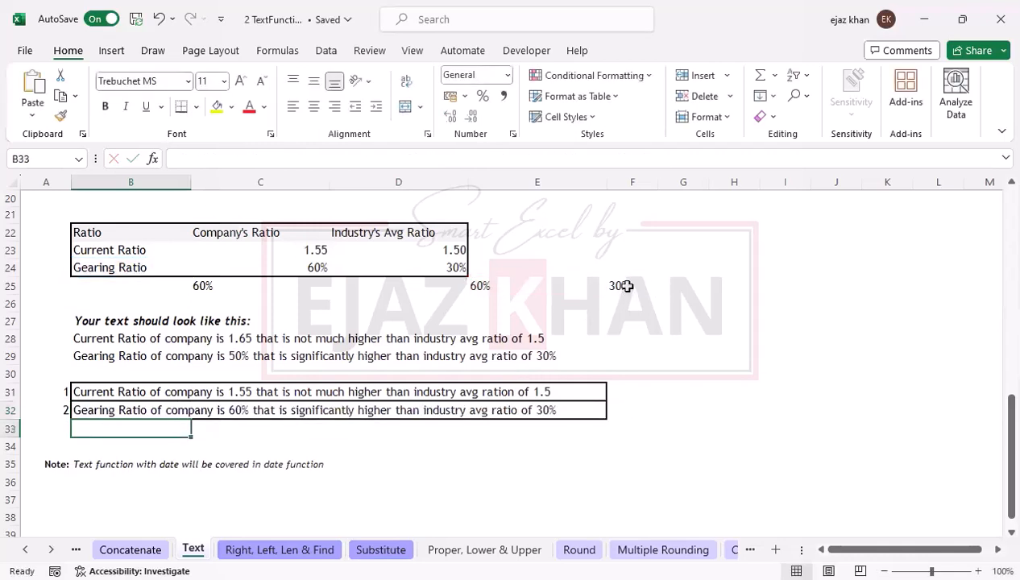
key("Up")
key("Right")
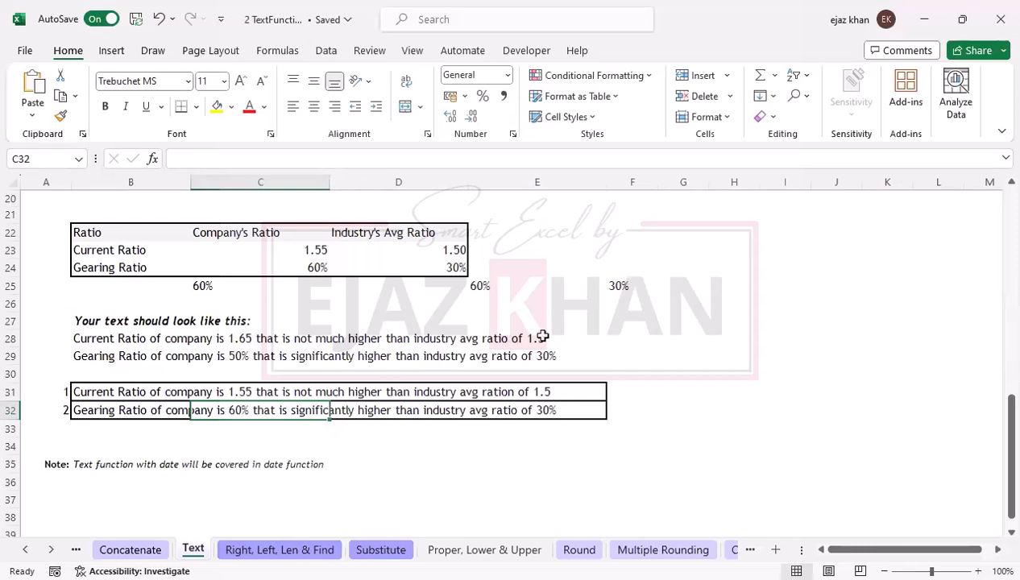
Step: Copy TEXT(C24,"0%") from E25 over the E25 reference in B32's CONCATENATE formula, and clear the helper cell E25
left_click(480, 285)
double_click(481, 283)
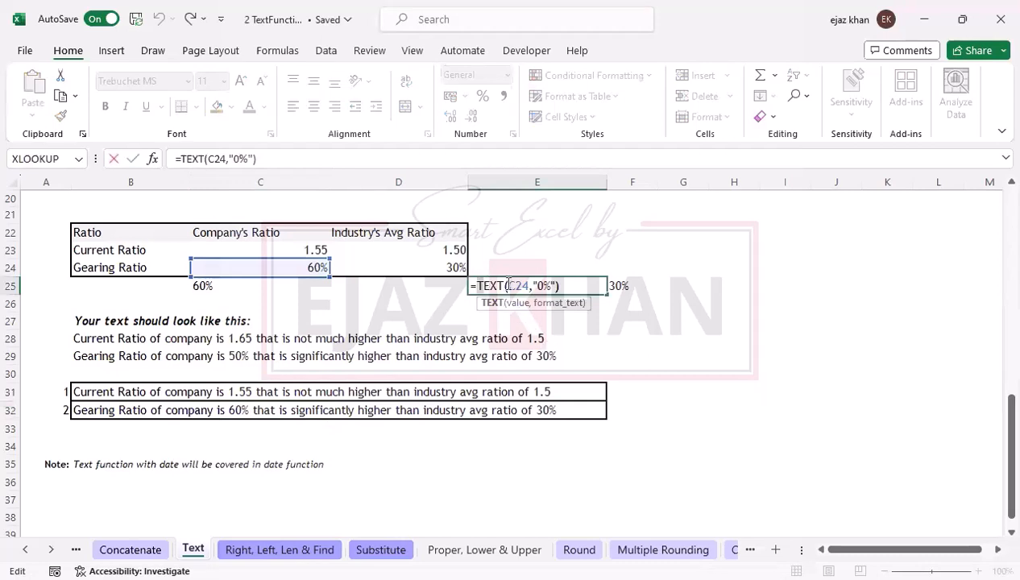
left_click_drag(509, 286, 567, 287)
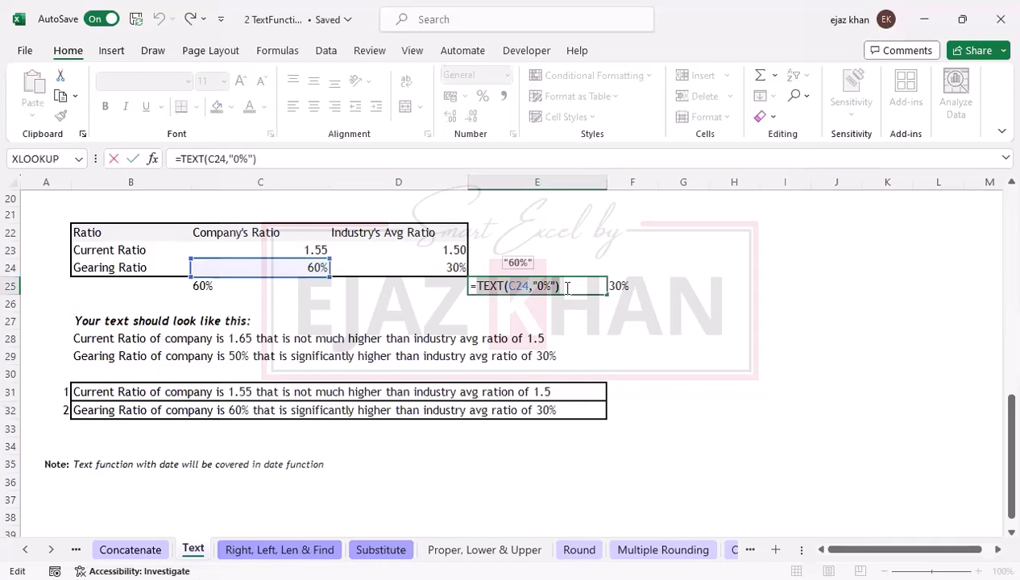
key("Return")
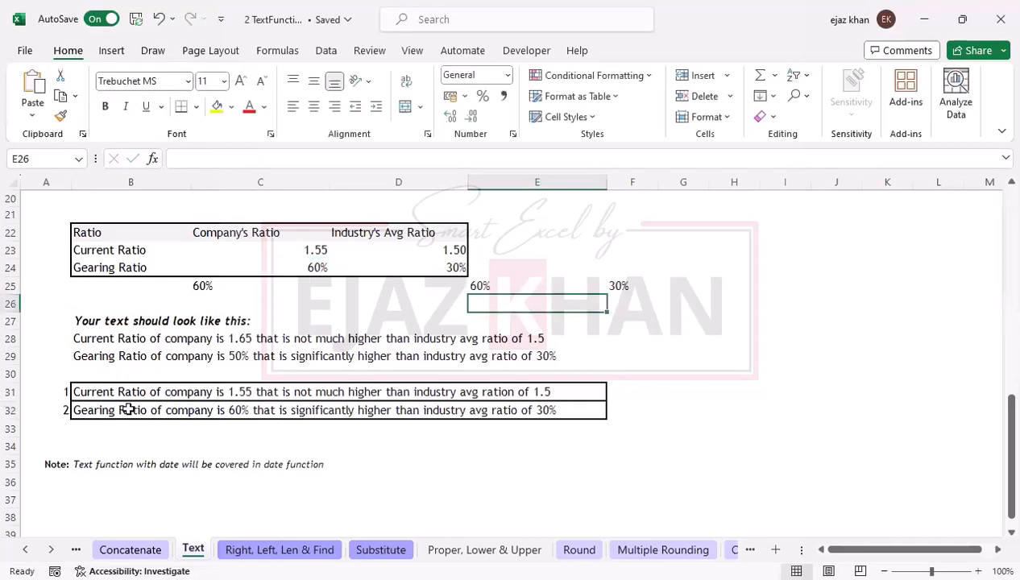
double_click(125, 410)
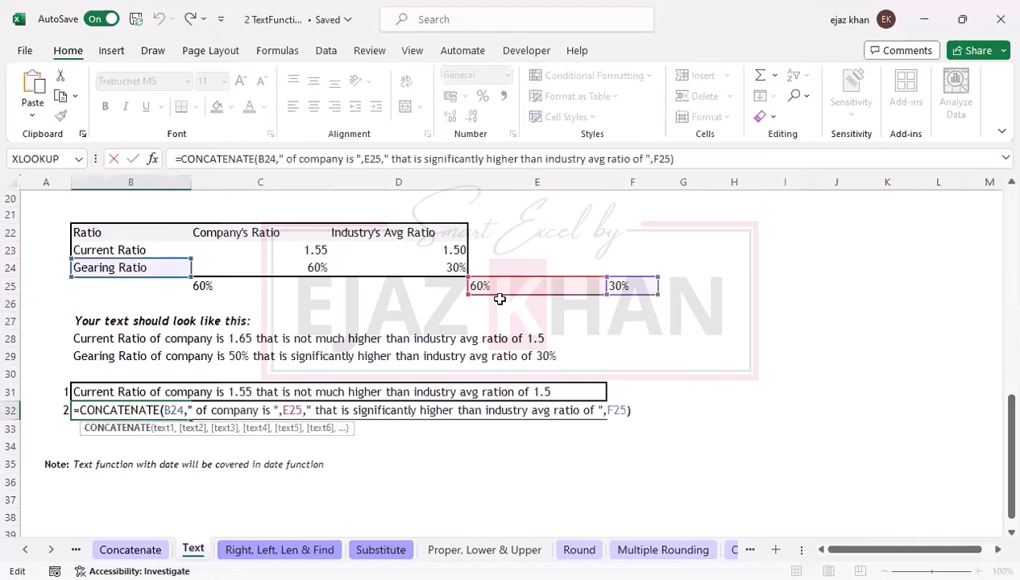
left_click_drag(280, 410, 303, 410)
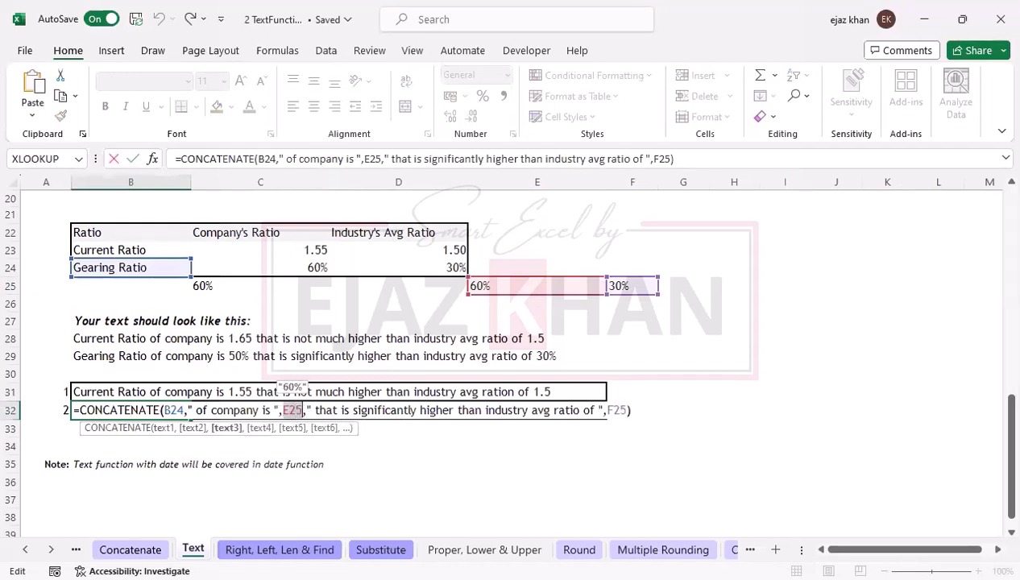
key("ctrl+v")
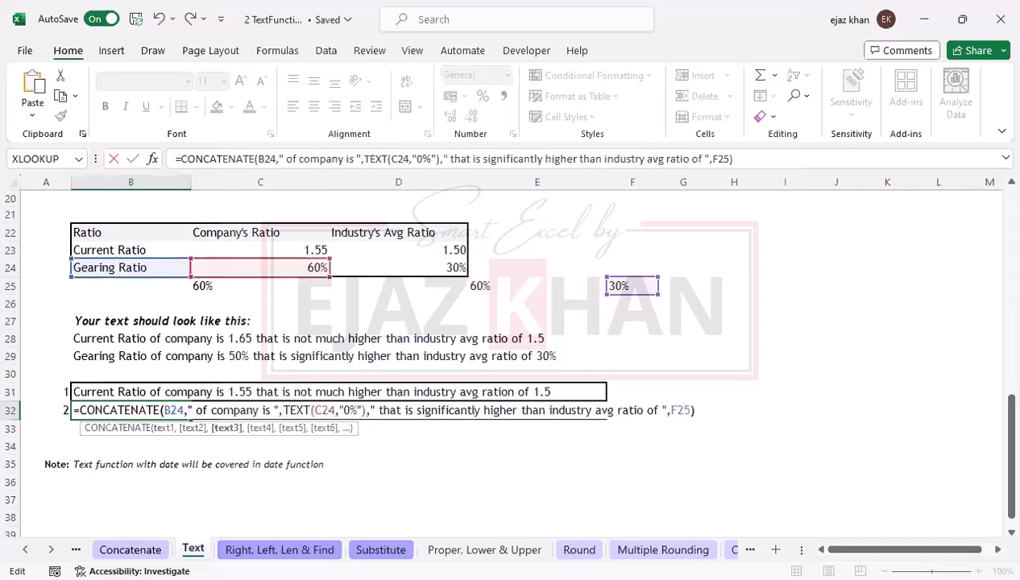
key("Return")
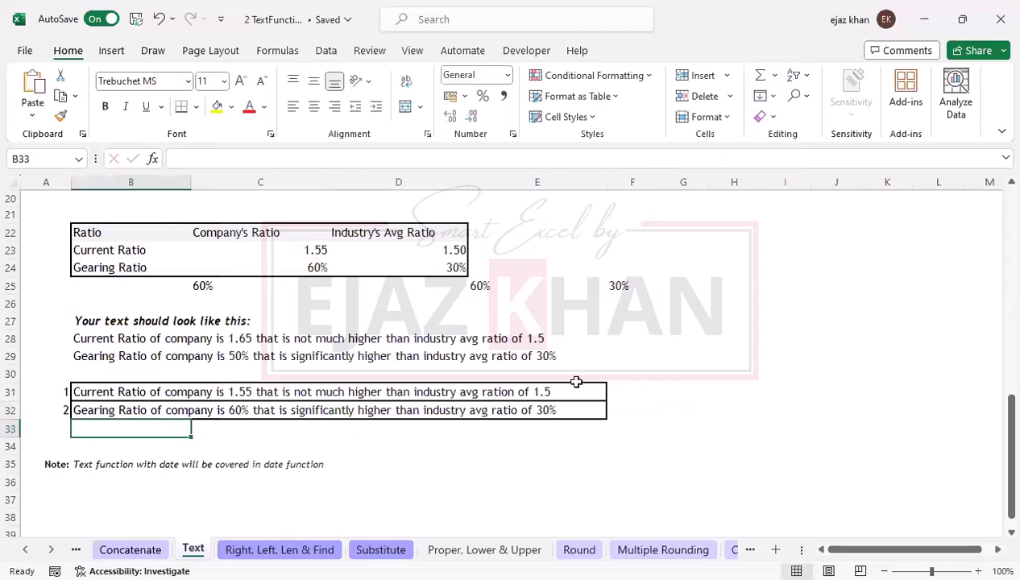
left_click(483, 285)
key("Delete")
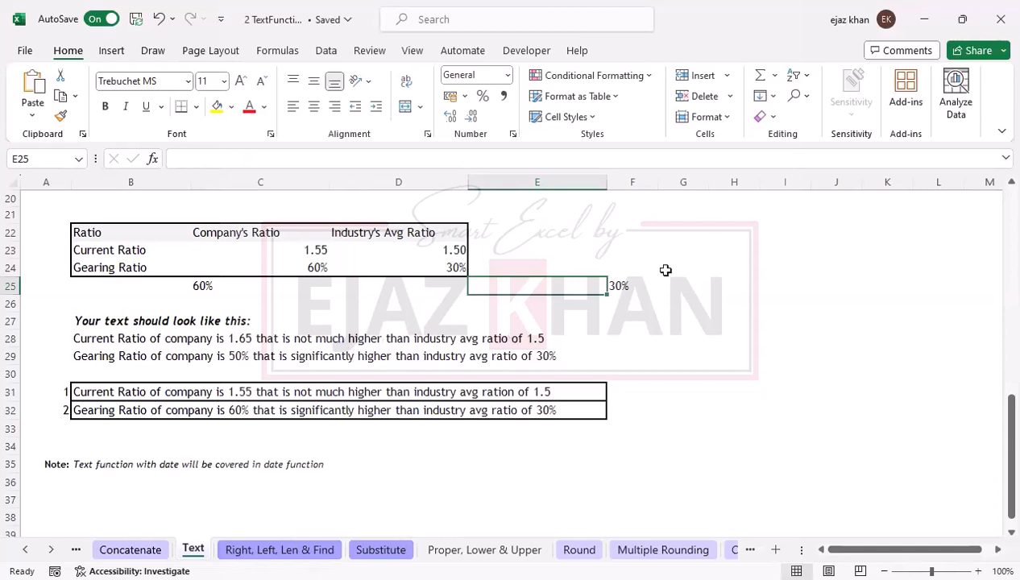
Step: Replace the F25 reference in B32's CONCATENATE formula with TEXT(D24,"0%") from F25, and clear the helper cell F25
double_click(630, 286)
double_click(633, 286)
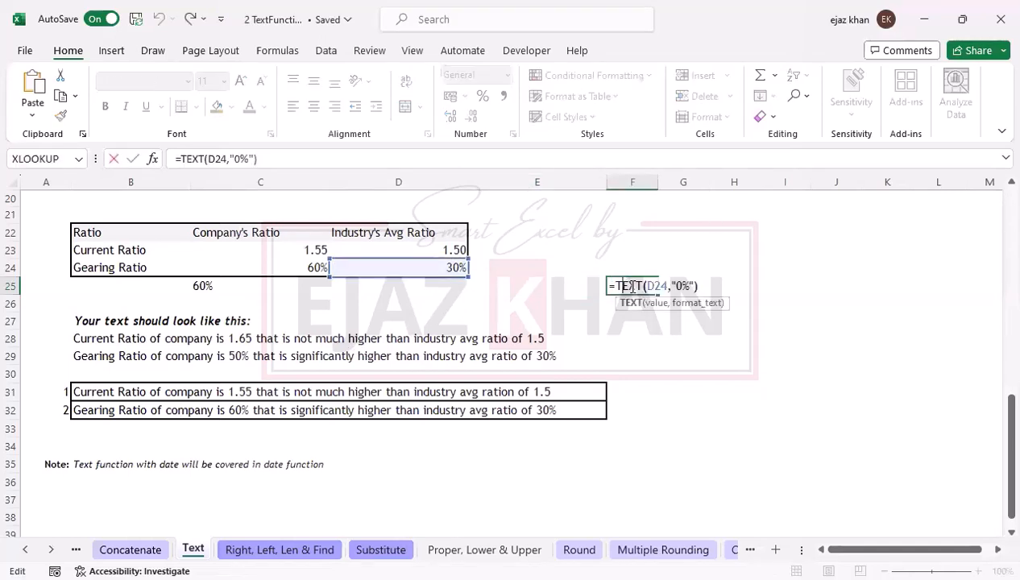
key("Return")
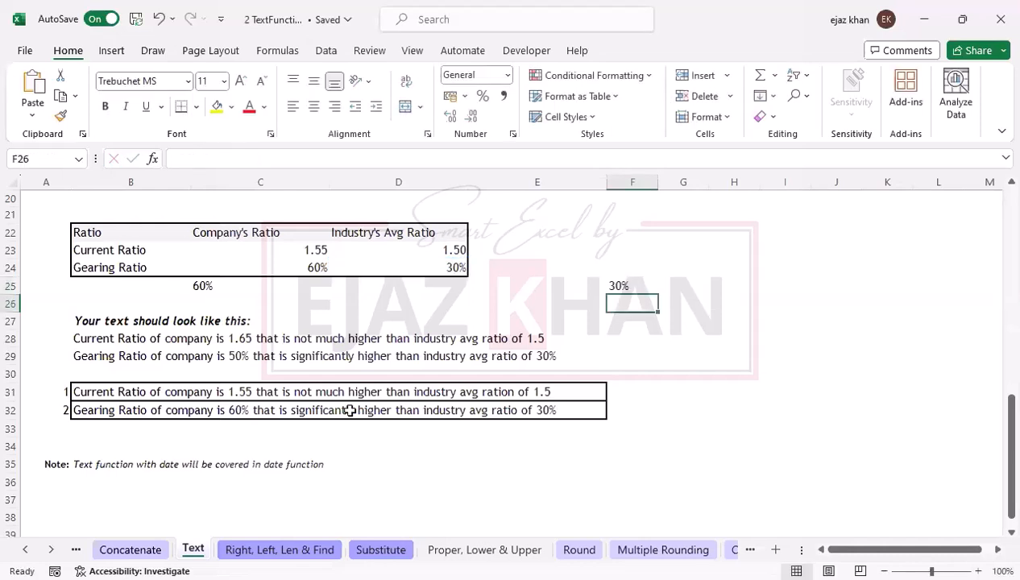
double_click(99, 408)
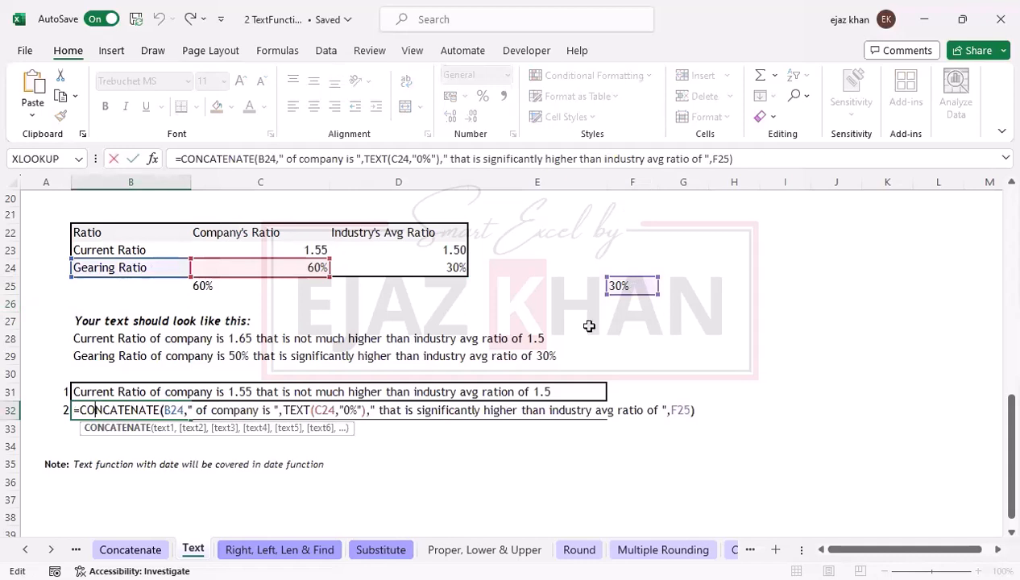
left_click_drag(670, 412, 689, 416)
type("TEXT(D24,\"0%\")")
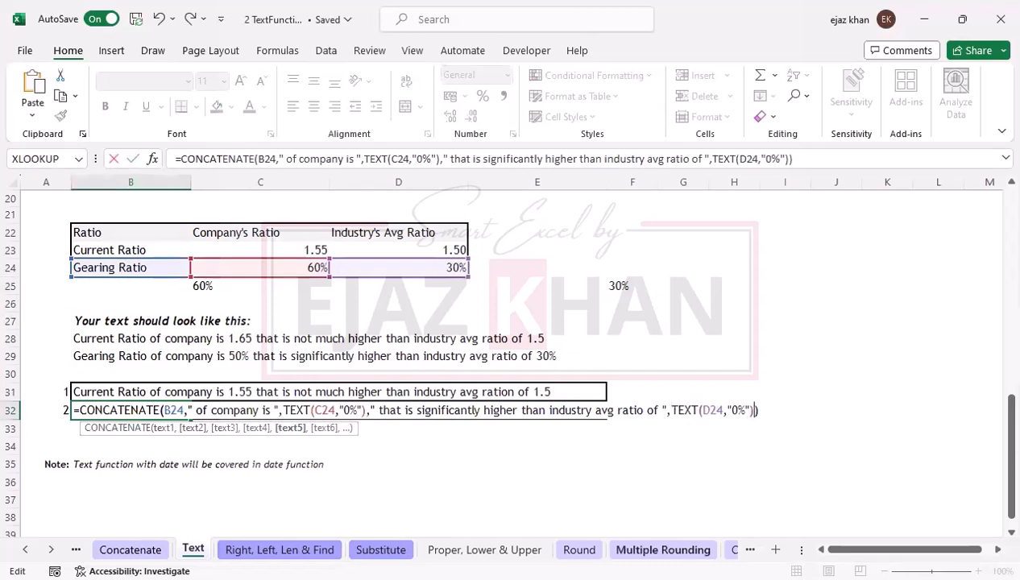
key("Return")
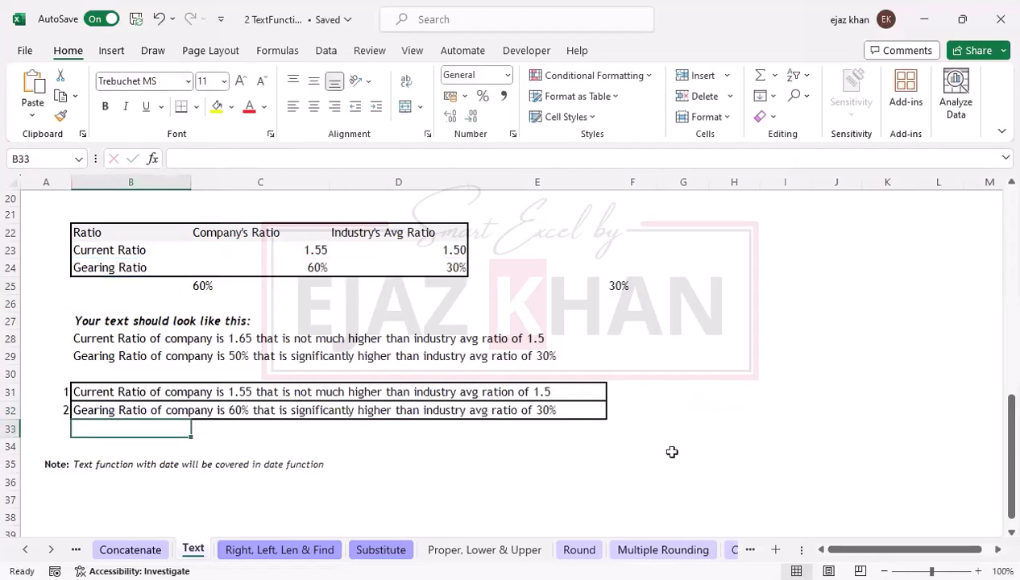
left_click(586, 288)
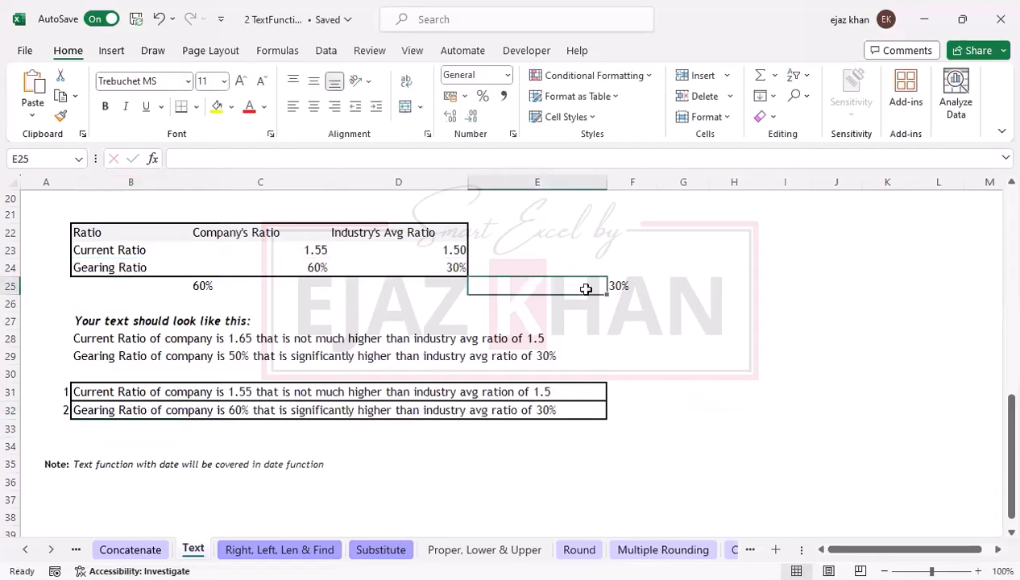
key("Right")
key("Delete")
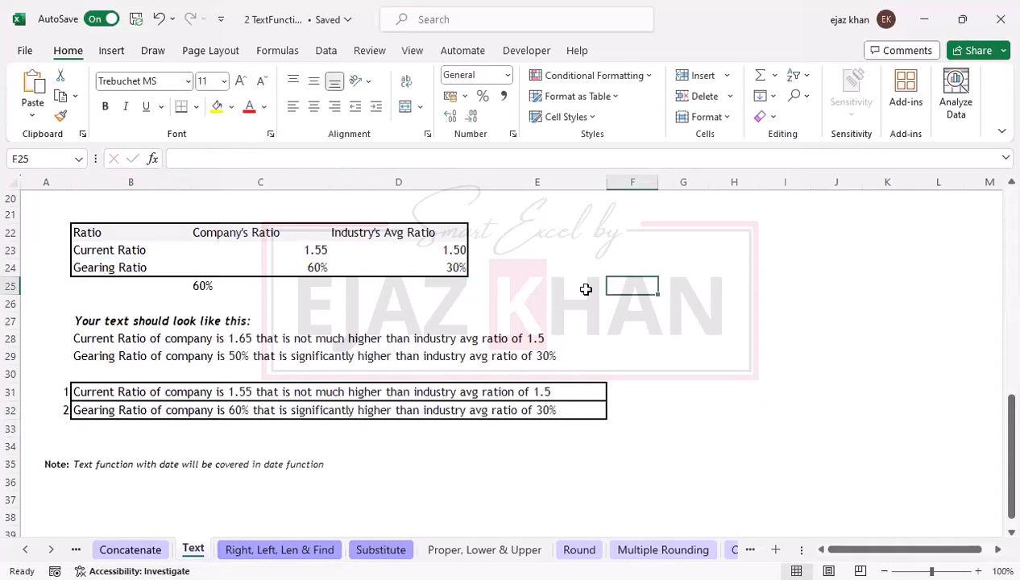